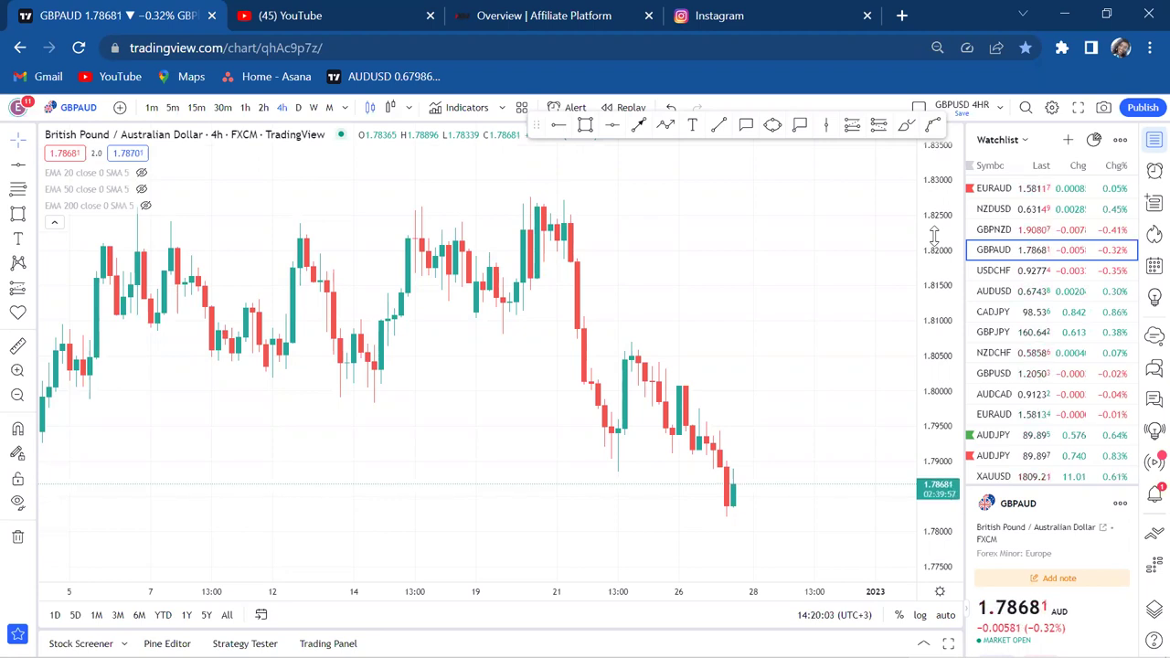
Examine the GBPAUD price action on the 4-hour chart from late November to late December
left_click_drag(438, 211, 522, 188)
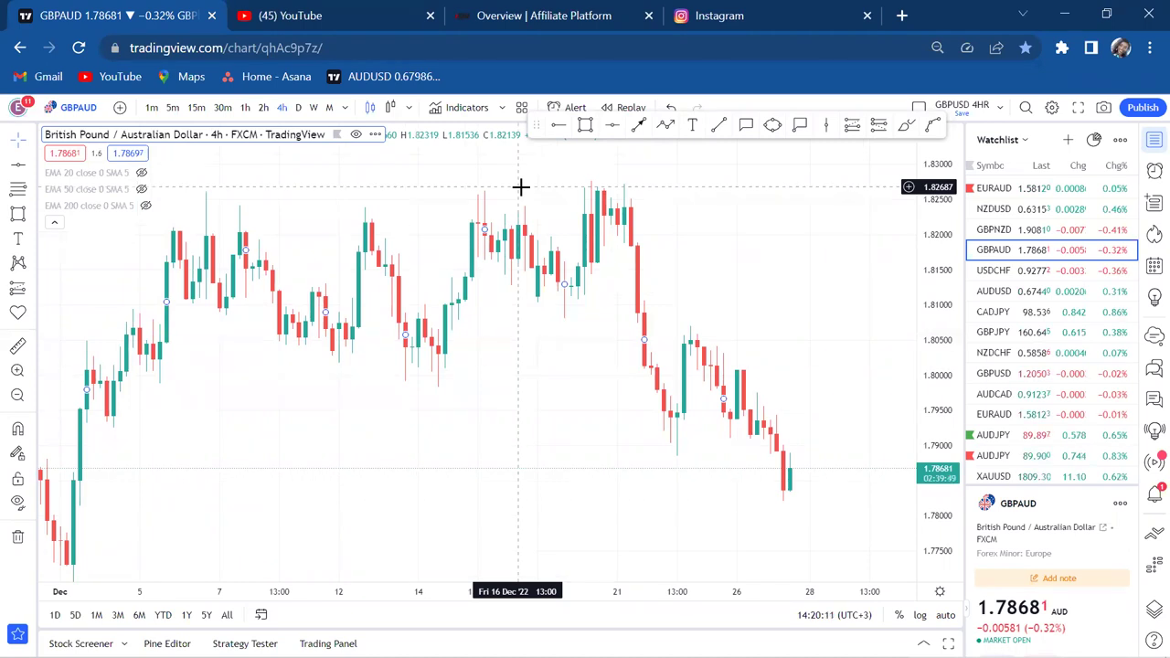
scroll(710, 280, "down", 2)
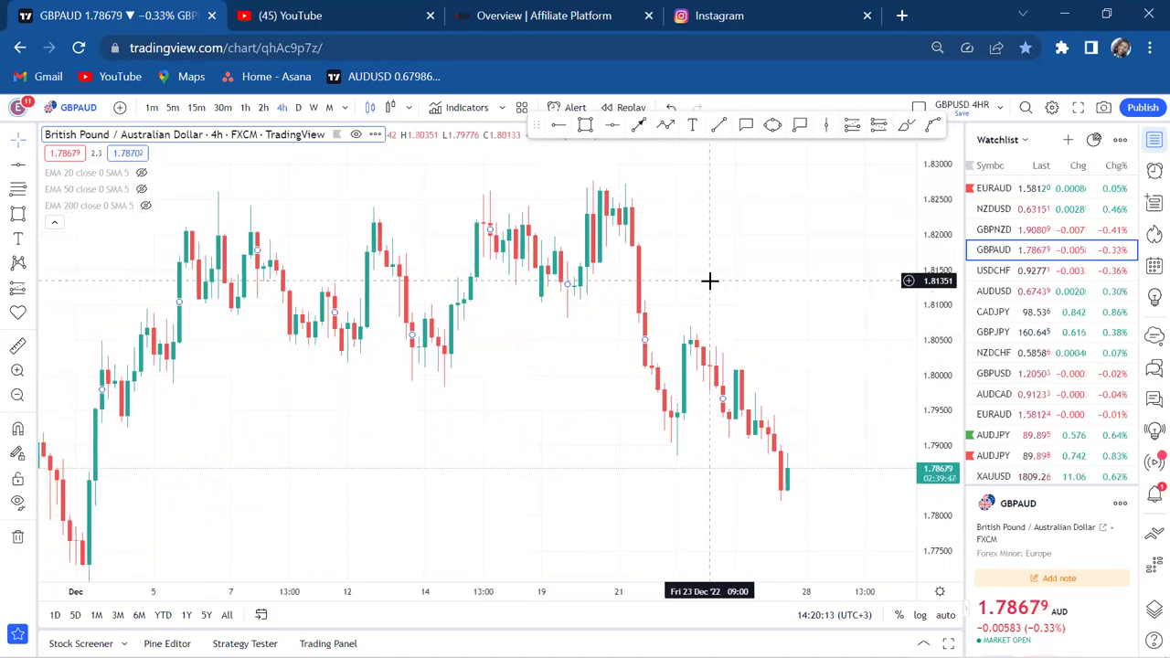
left_click_drag(747, 260, 714, 253)
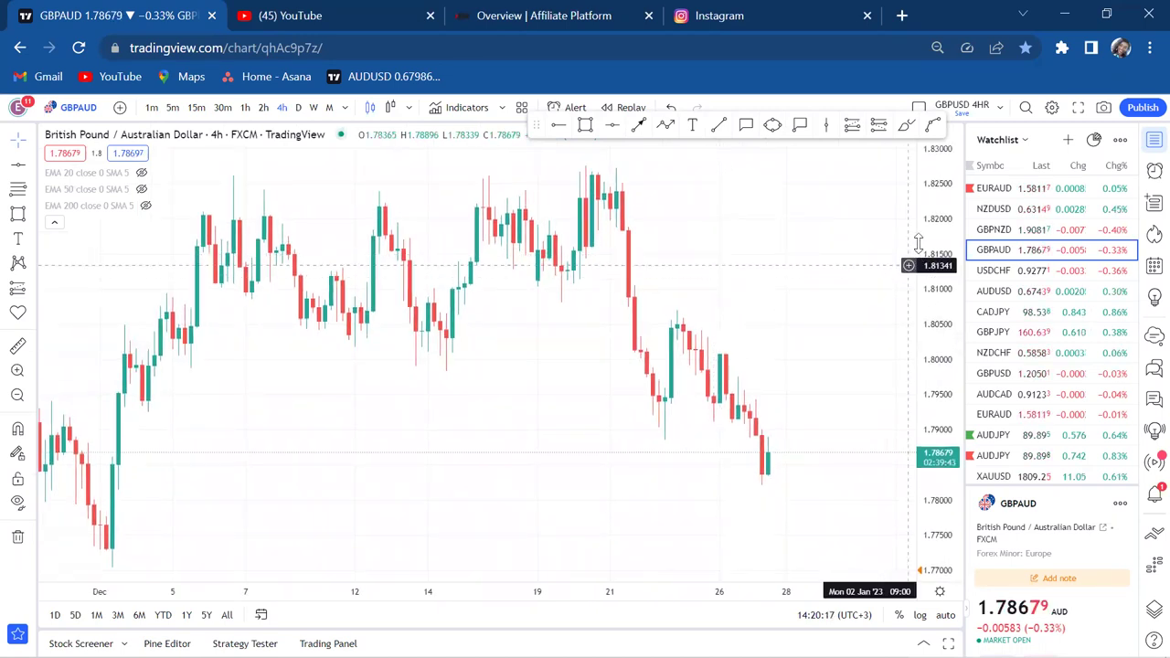
left_click_drag(712, 284, 727, 269)
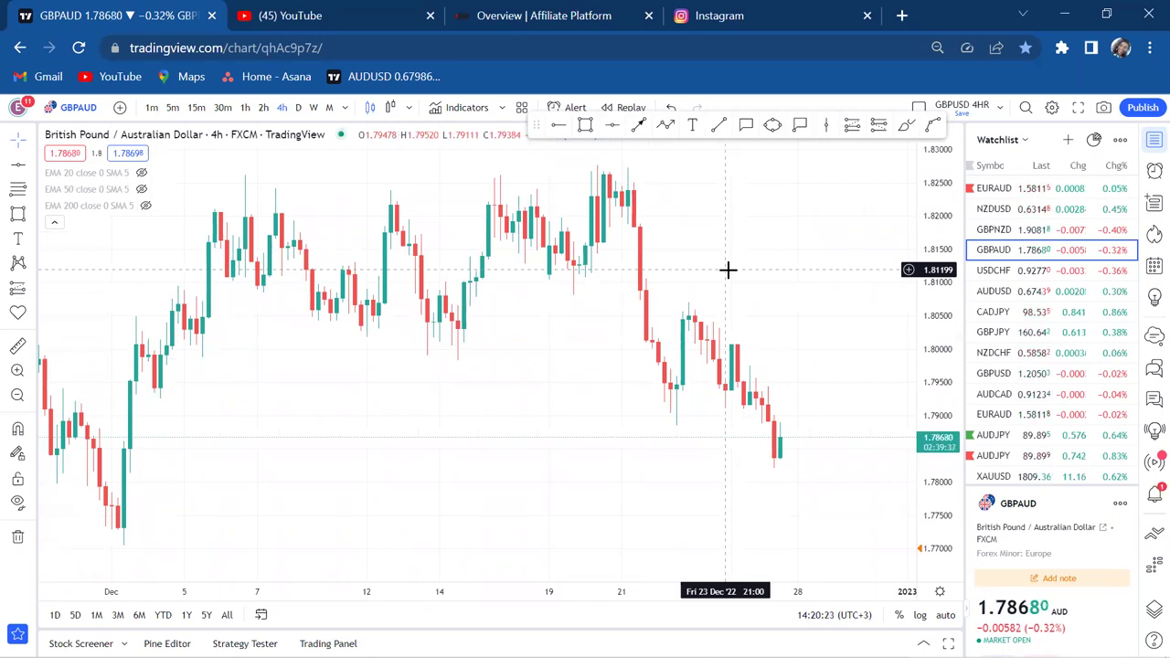
mouse_move(727, 269)
left_mouse_down()
mouse_move(674, 240)
mouse_move(705, 273)
left_mouse_up()
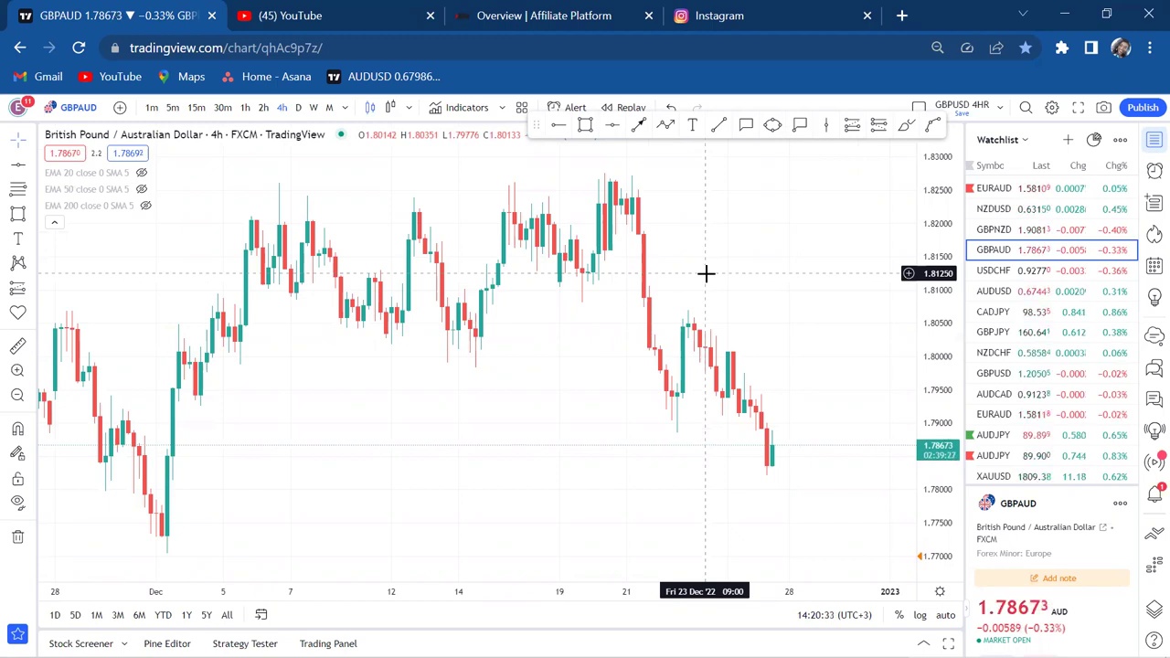
left_click_drag(671, 269, 711, 255)
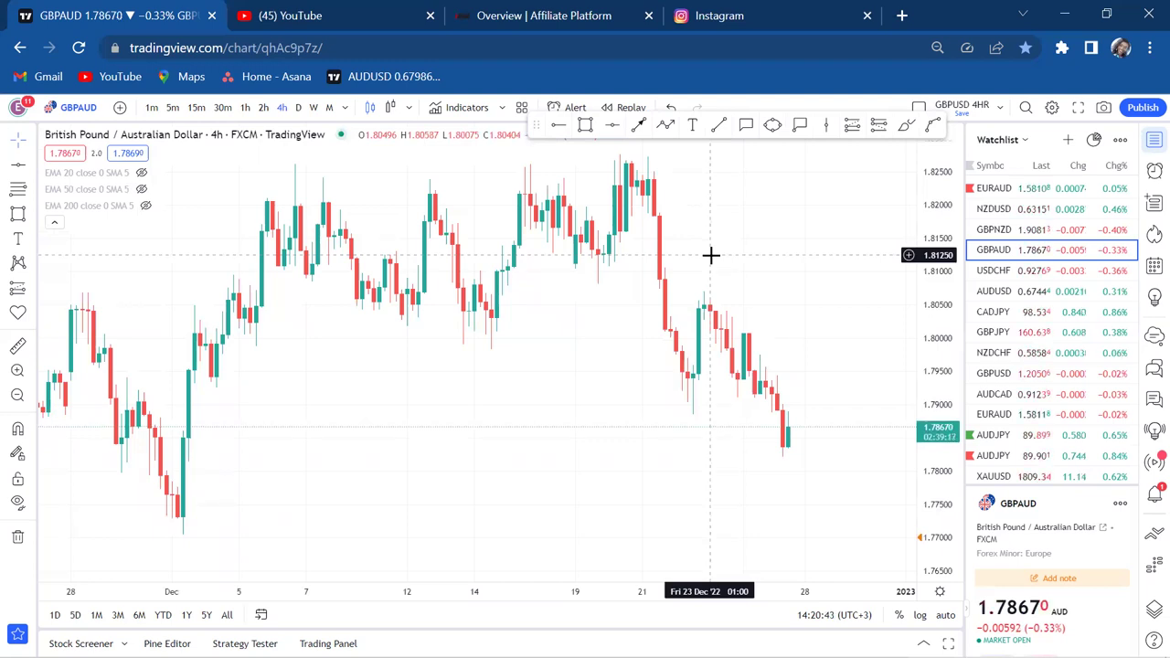
left_click_drag(697, 253, 657, 266)
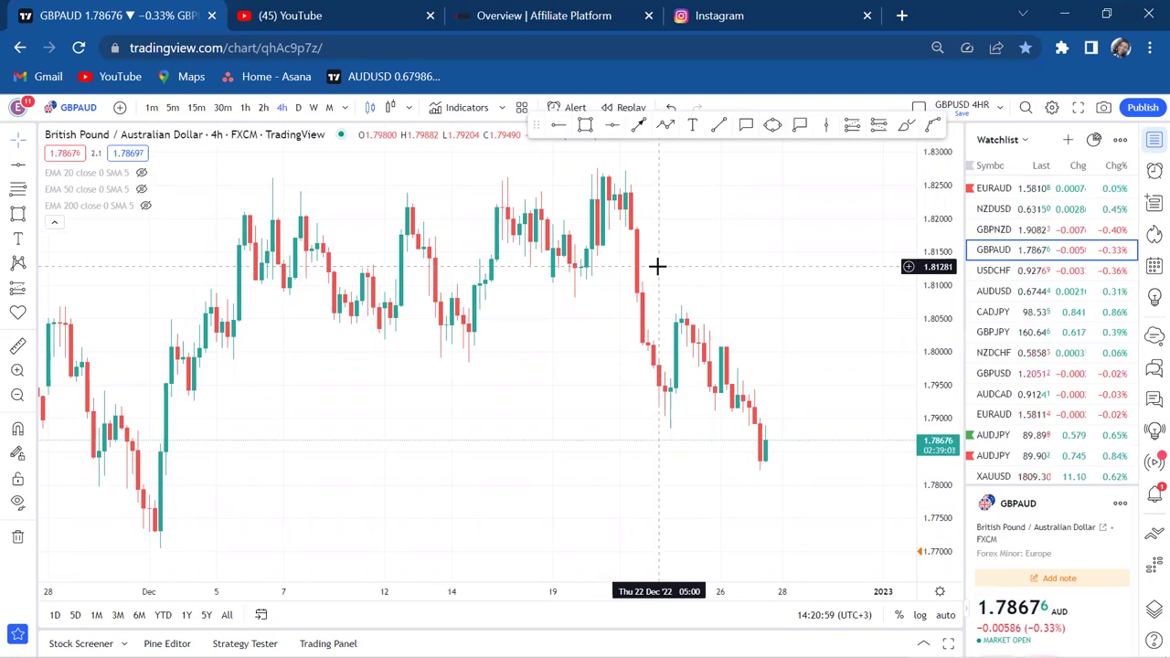
left_click_drag(786, 383, 804, 368)
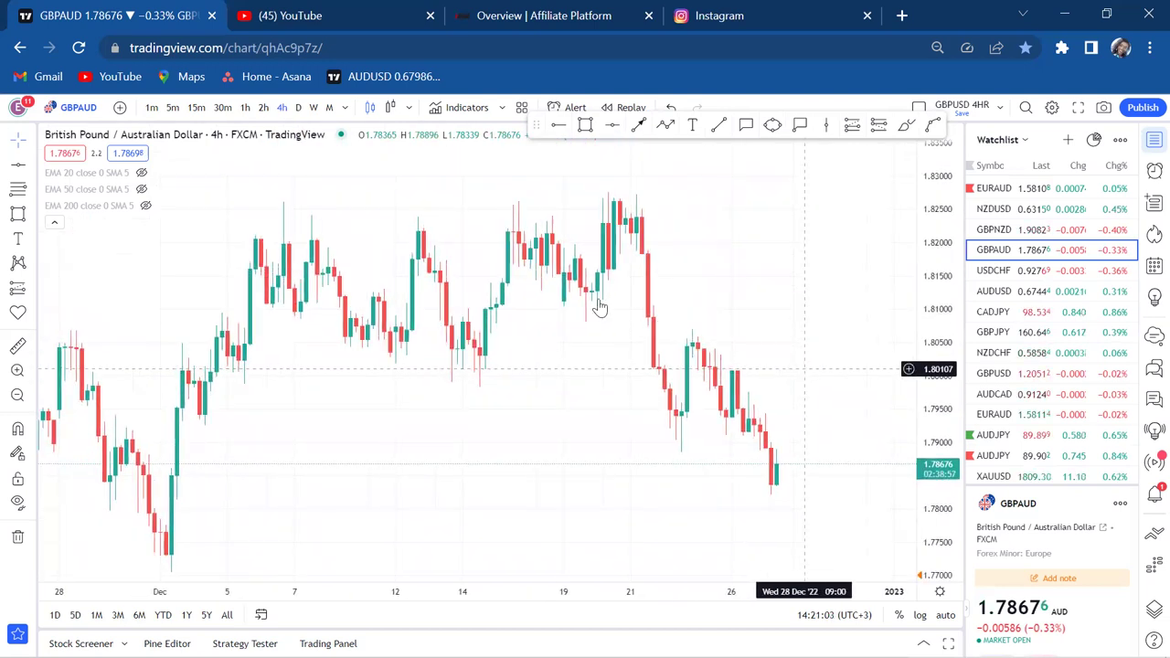
Draw a rectangle around the December trading range, from 2 to 30 December and from about 1.8276 down to 1.7985
left_click(585, 124)
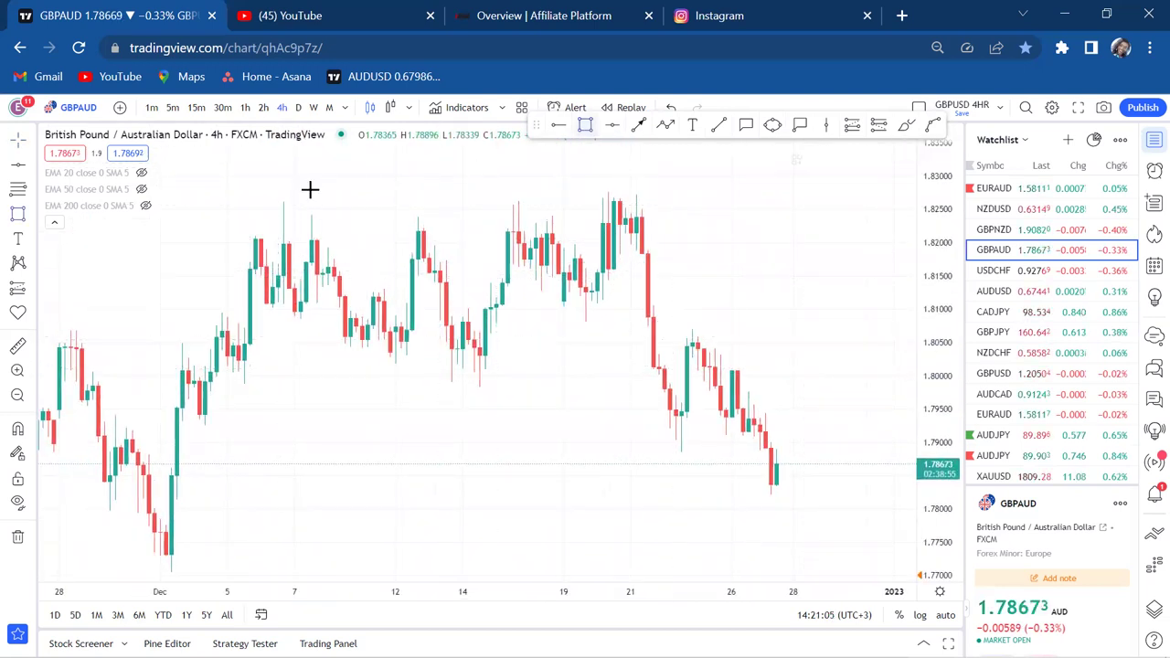
mouse_move(209, 198)
left_mouse_down()
mouse_move(830, 324)
mouse_move(853, 350)
mouse_move(853, 385)
left_mouse_up()
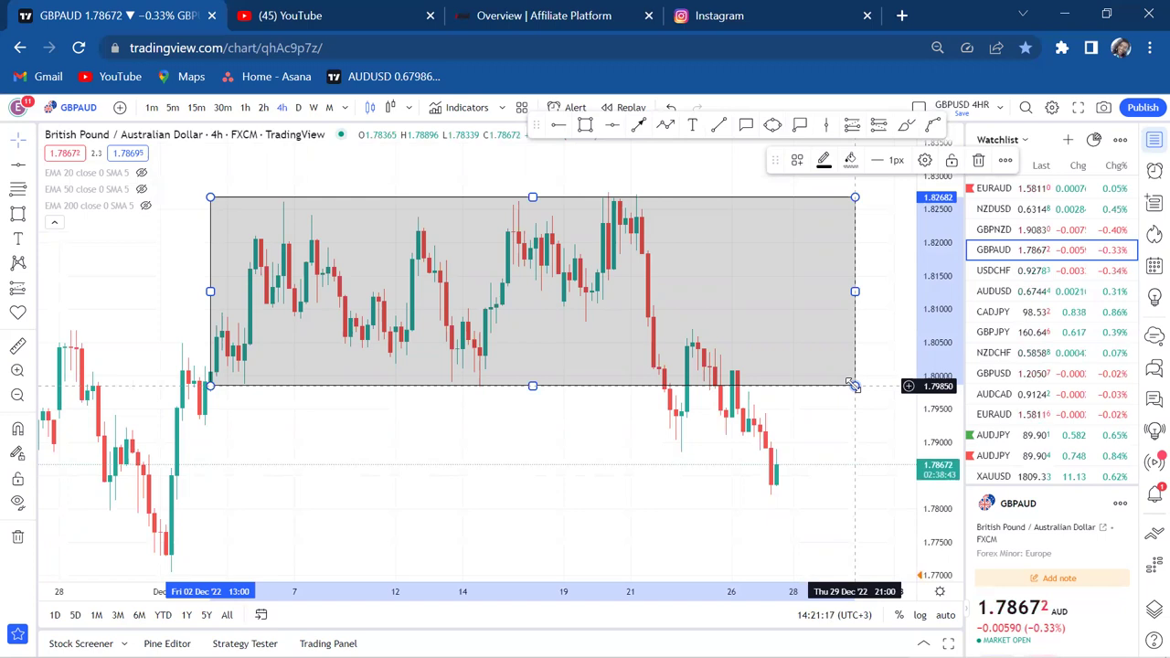
left_click(815, 418)
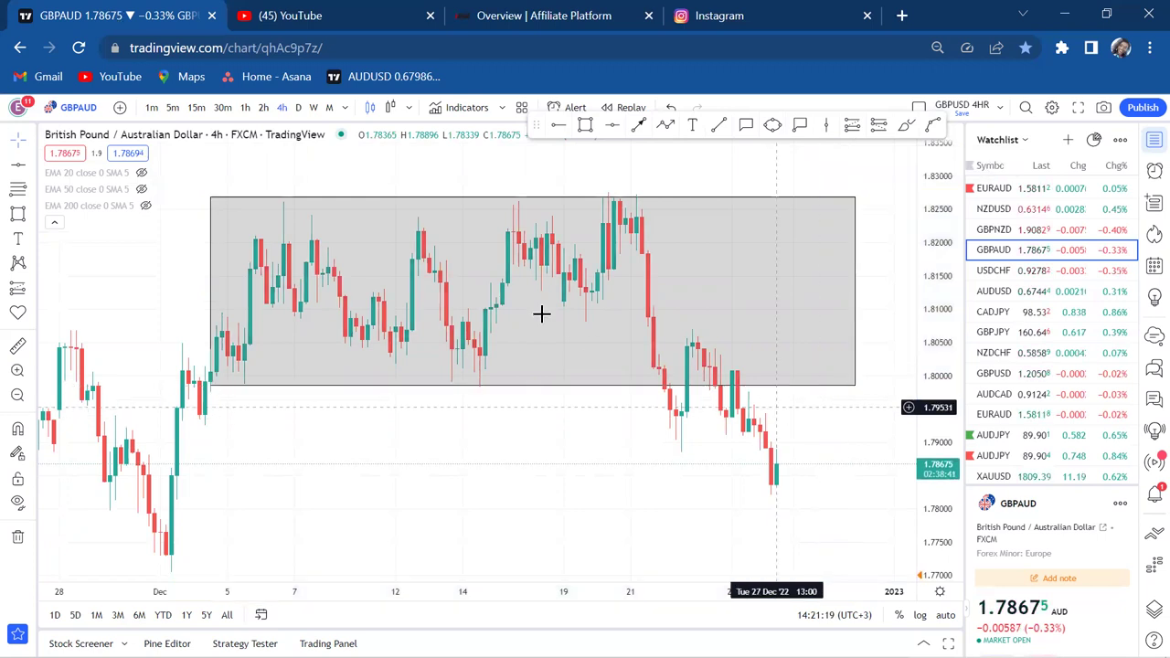
left_click(344, 200)
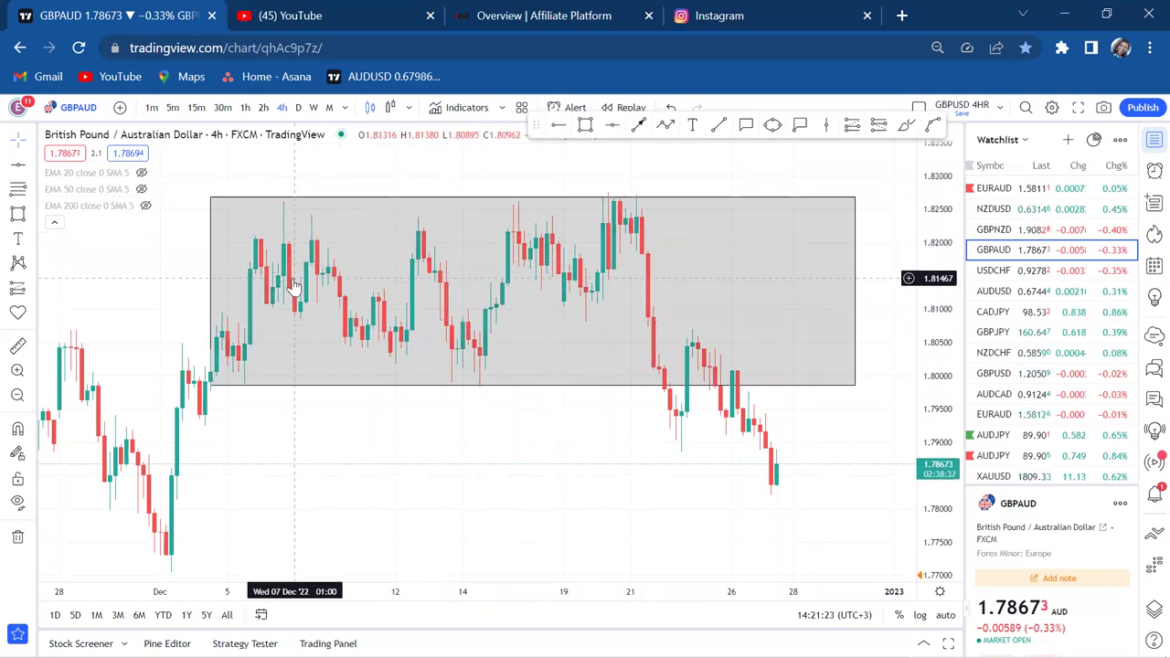
left_click_drag(389, 451, 431, 408)
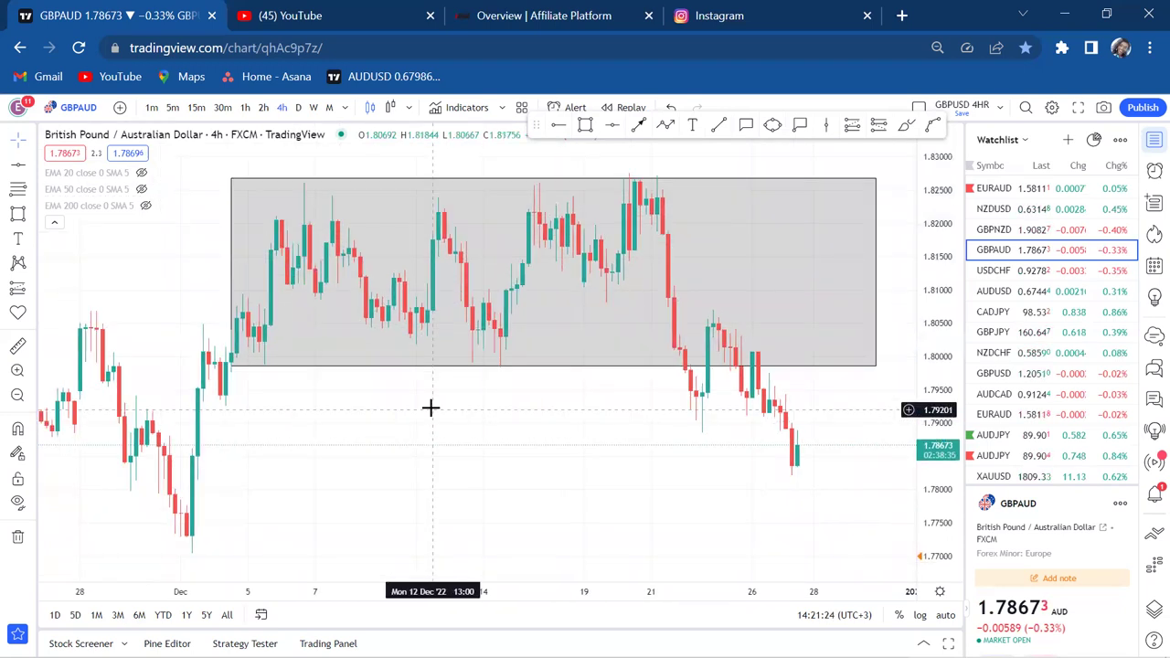
left_click_drag(871, 177, 894, 168)
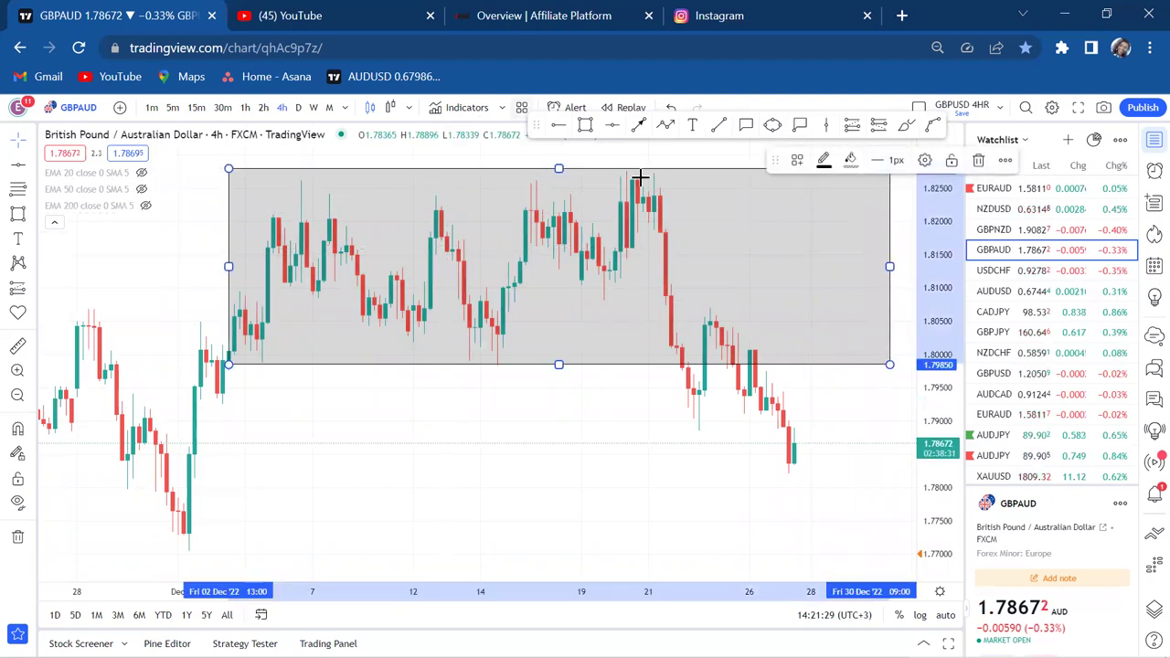
Draw a narrow rectangle as tall as the range and place it directly beneath the range's lower edge, reaching down to about 1.7696
mouse_move(564, 438)
left_mouse_down()
mouse_move(609, 384)
mouse_move(624, 386)
left_mouse_up()
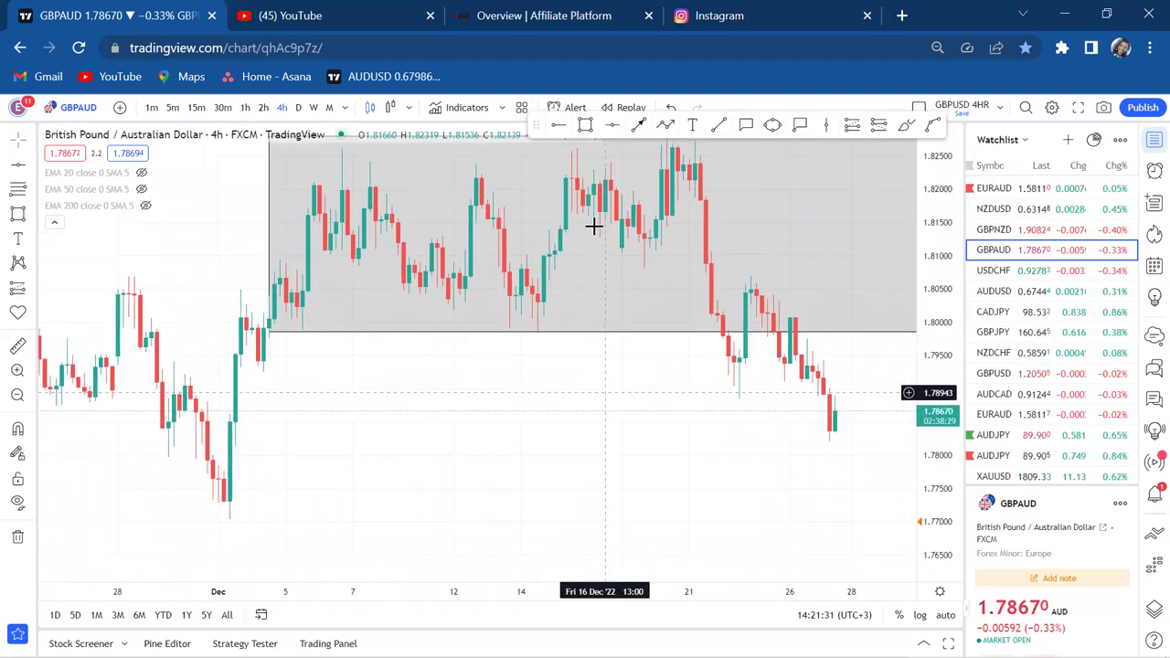
left_click(584, 128)
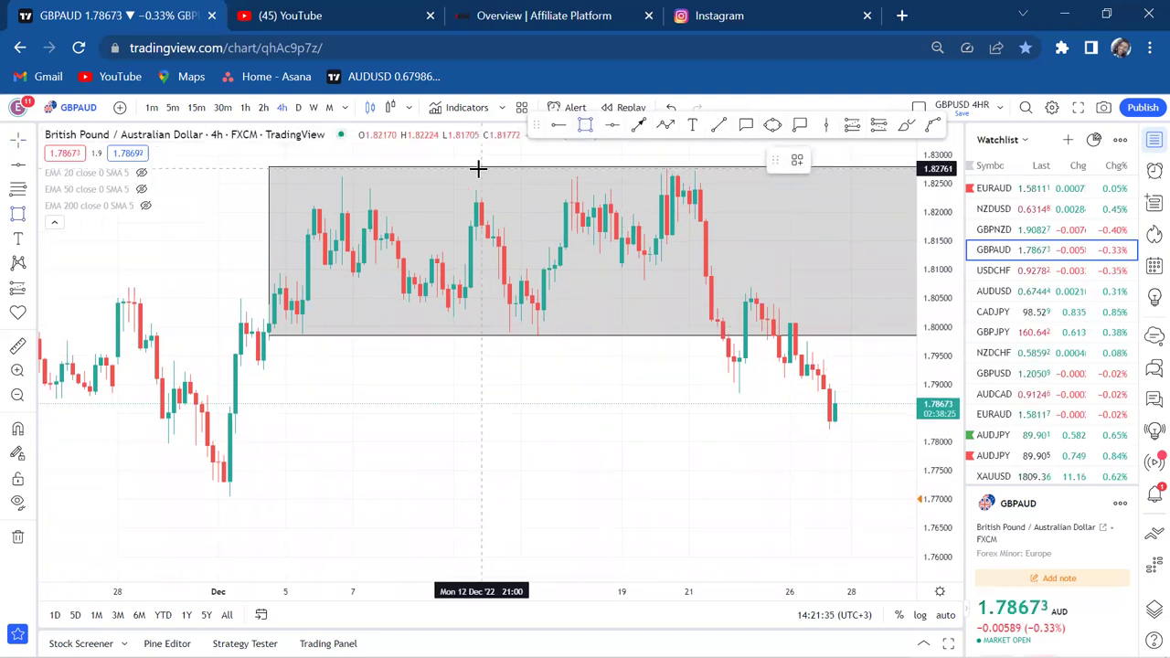
left_click_drag(476, 168, 515, 334)
left_click_drag(517, 252, 553, 399)
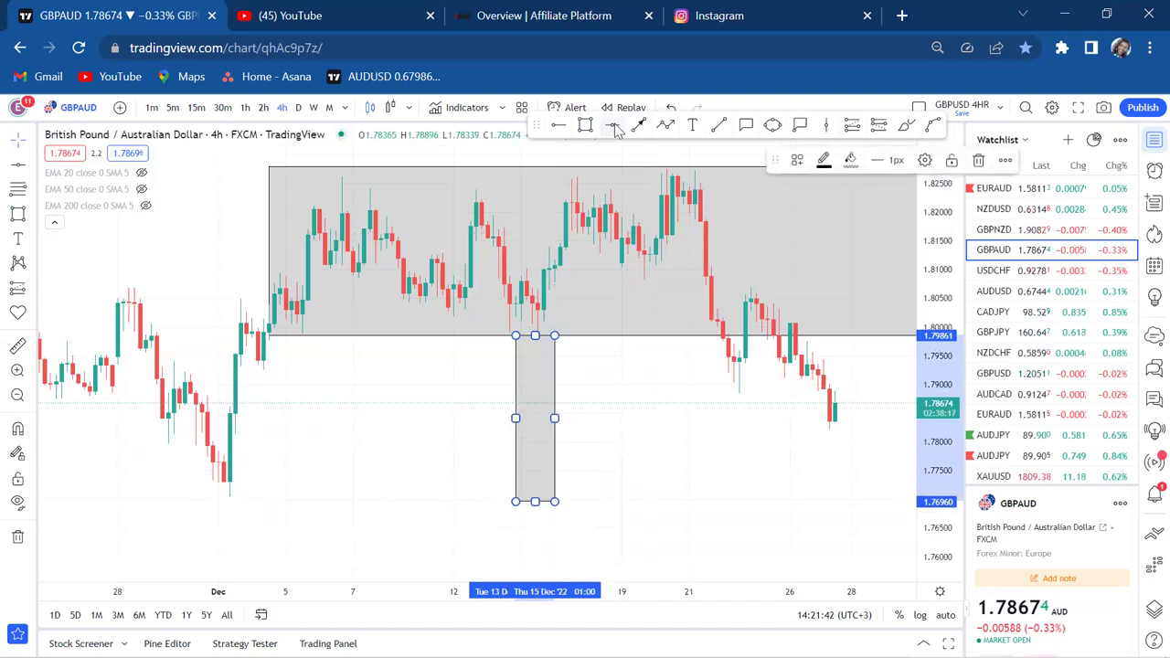
Place a horizontal line across the chart at the narrow rectangle's lower edge, at 1.76936
left_click(577, 503)
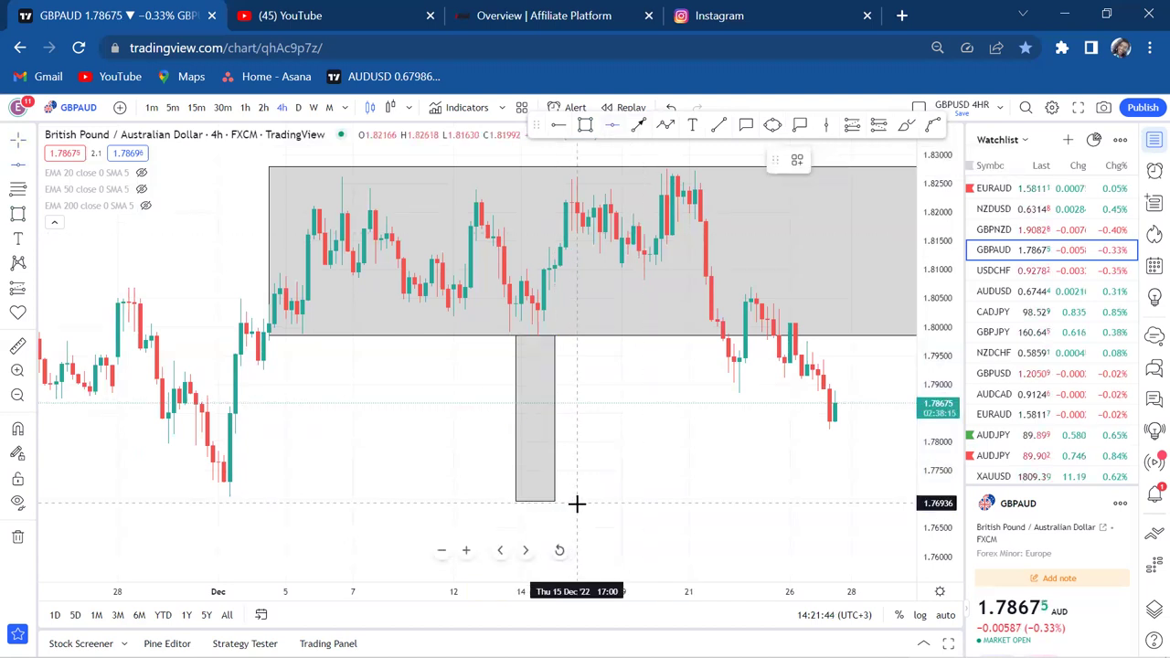
left_click(577, 502)
Measure the price distance to the red horizontal line from the 22 December low and from the range rectangle's lower edge
left_click_drag(700, 438, 664, 426)
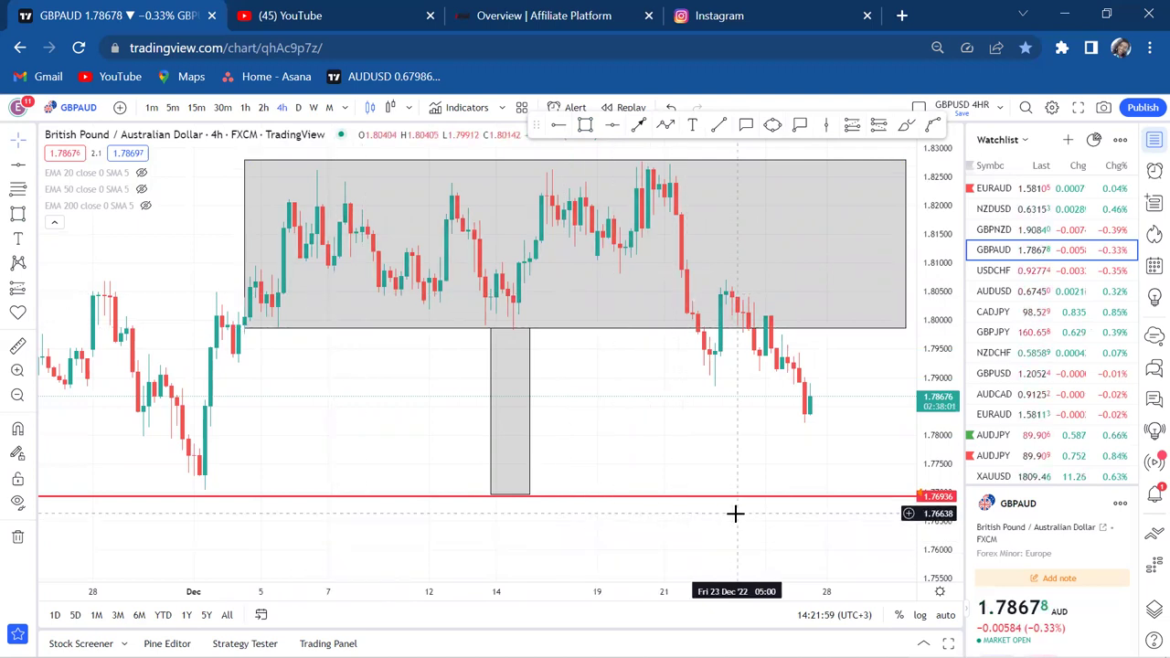
left_click(18, 347)
left_click(715, 395)
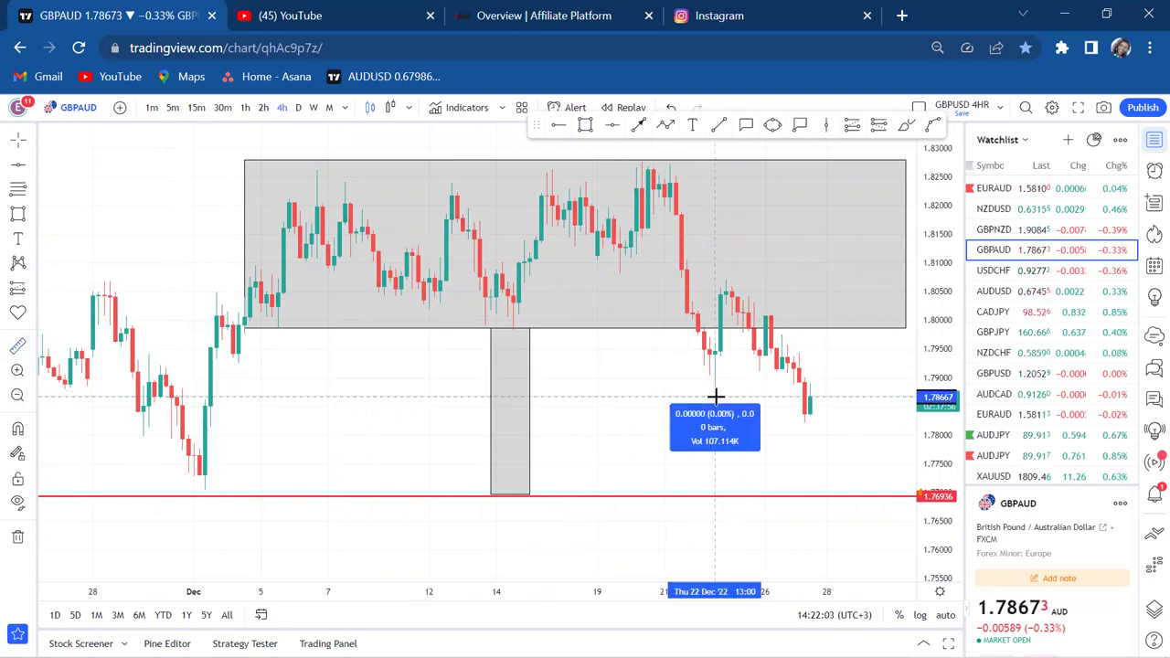
left_click(671, 494)
left_click(752, 457)
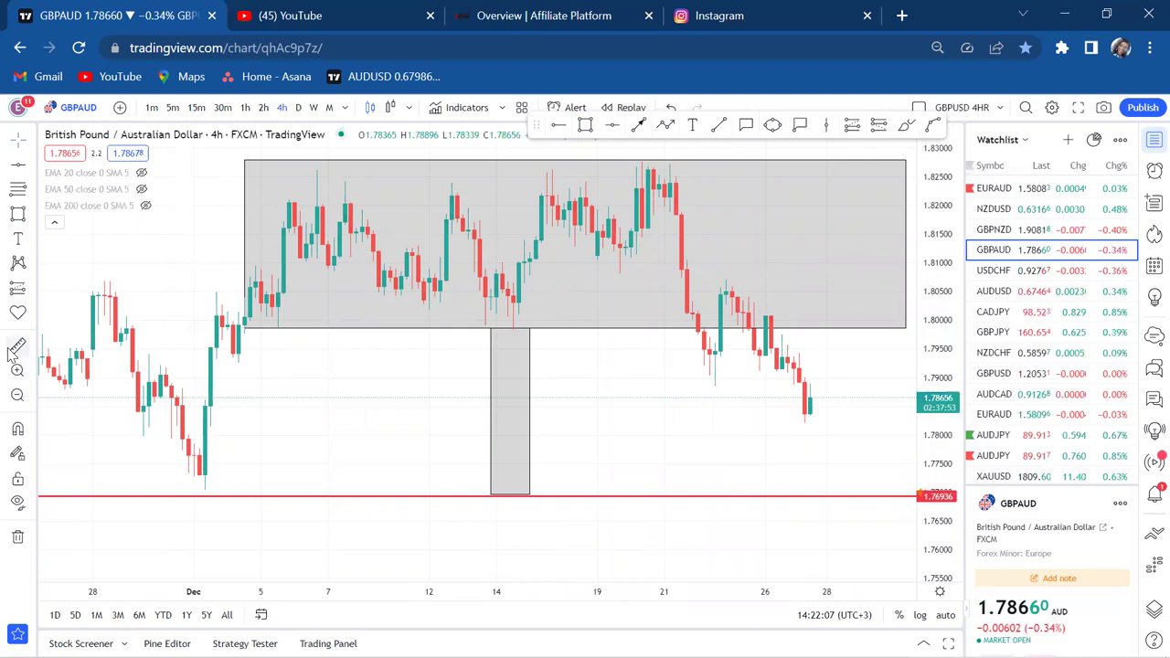
left_click(357, 326, "shift")
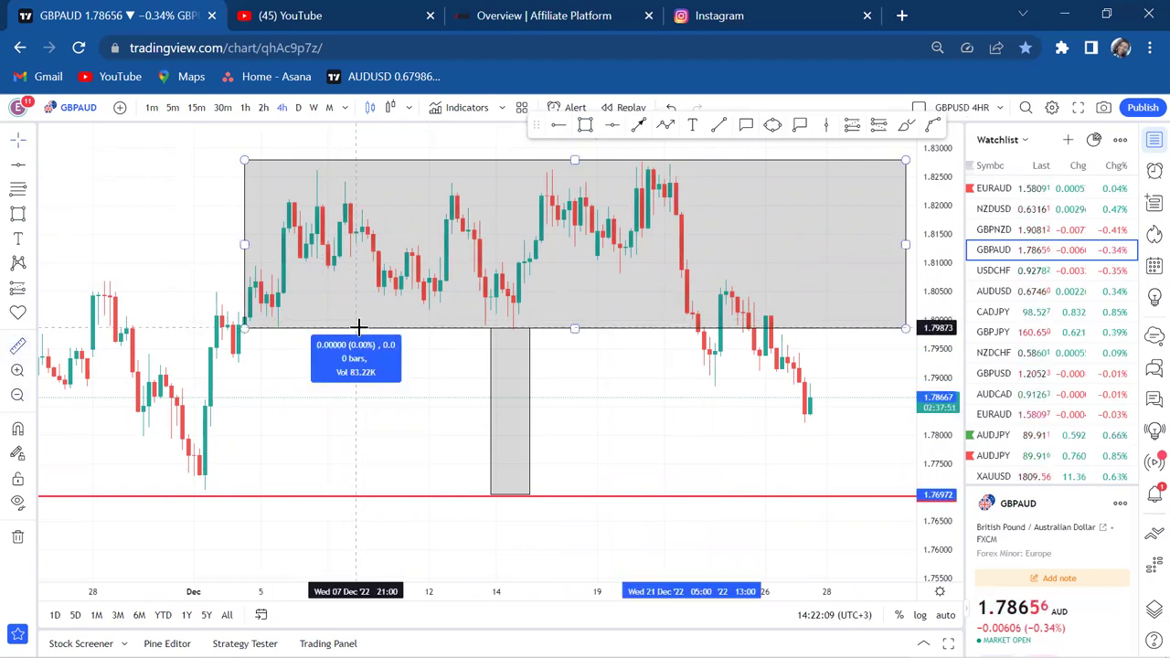
left_click(885, 505)
Add a horizontal ray at 1.78369, level with the bottom of the latest candle's body
left_click(559, 126)
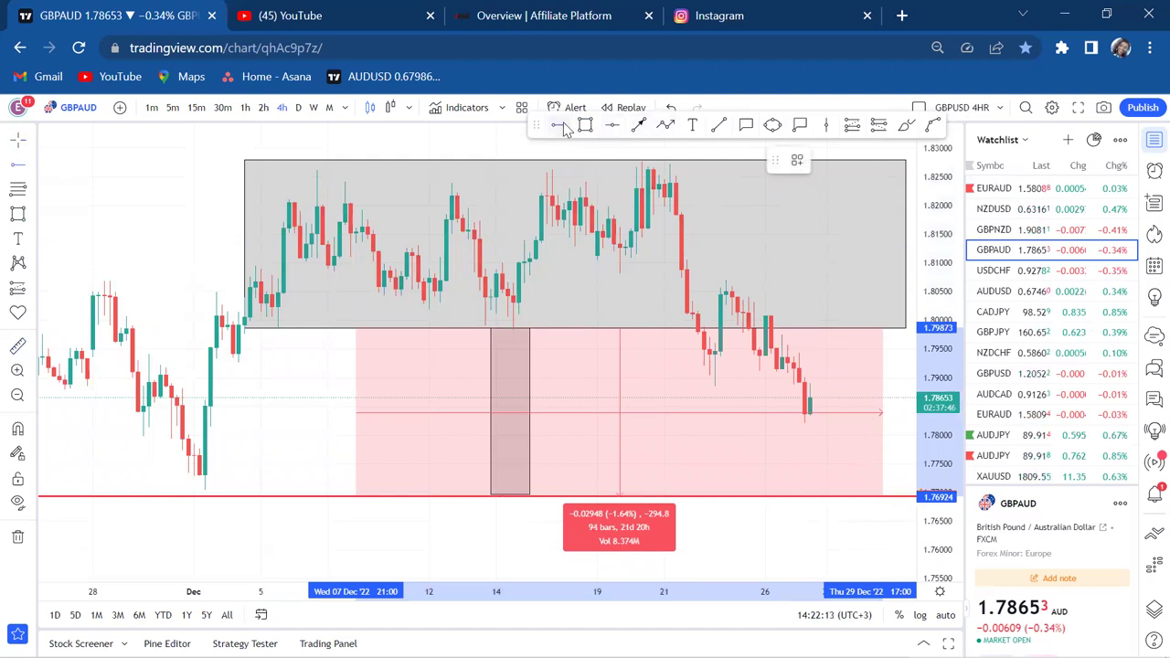
left_click(300, 414)
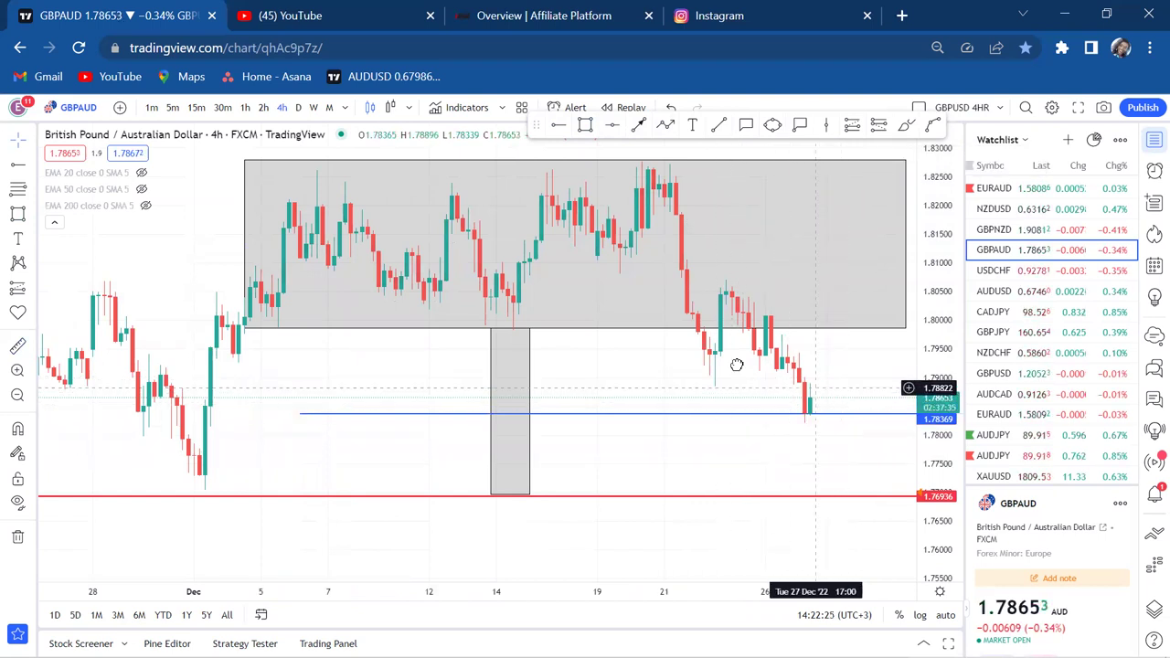
Measure the price distance from beside the latest candle down to the red horizontal line, then clear the measurement
left_click_drag(815, 397, 713, 366)
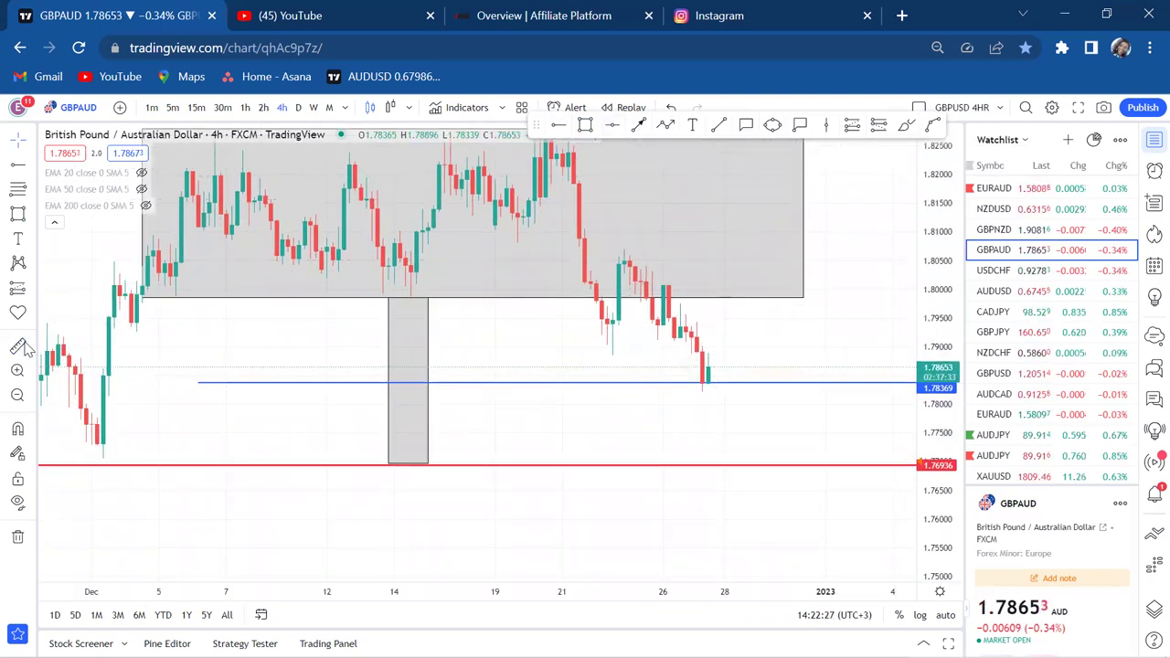
left_click(17, 345)
left_click(719, 425)
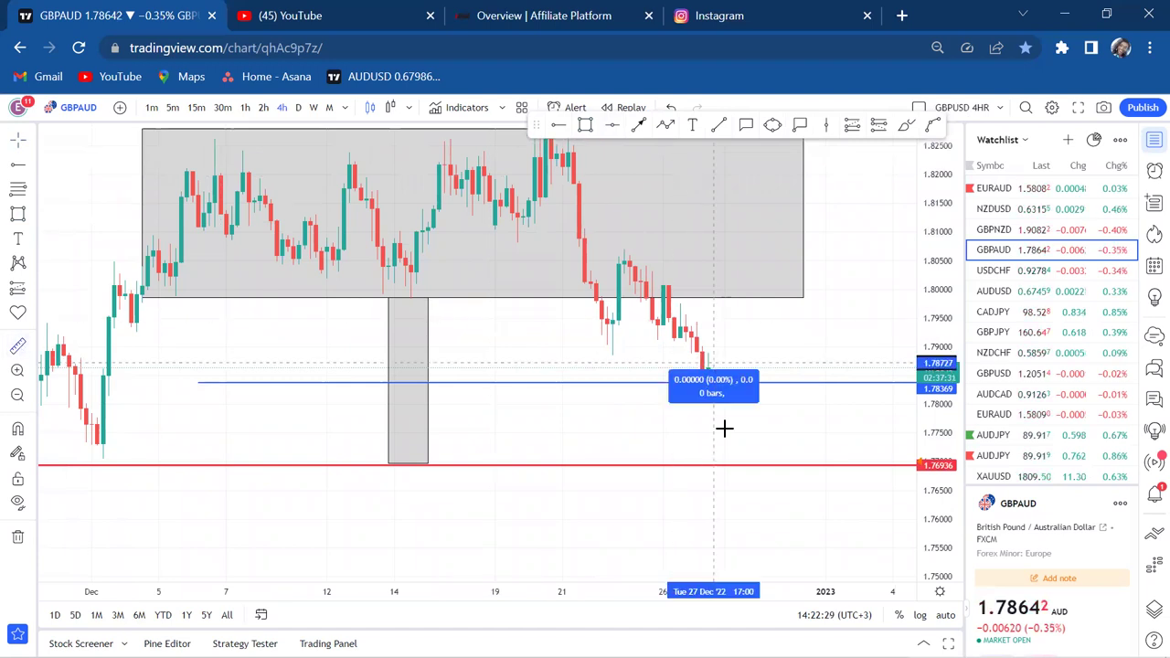
left_click(737, 448)
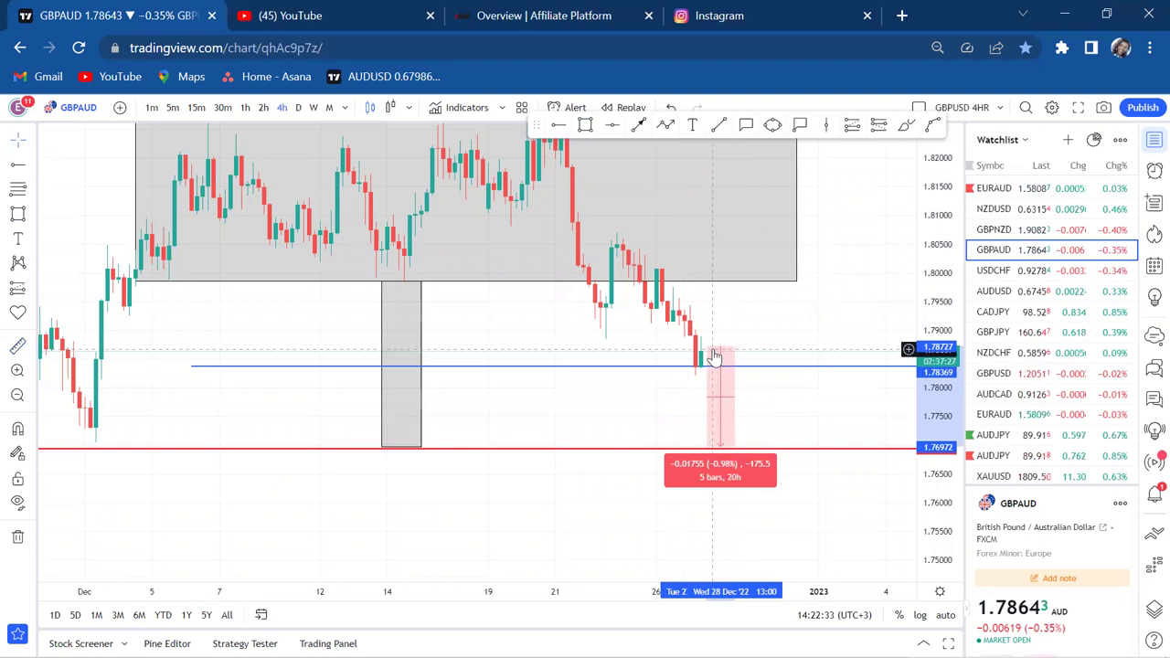
left_click(788, 441)
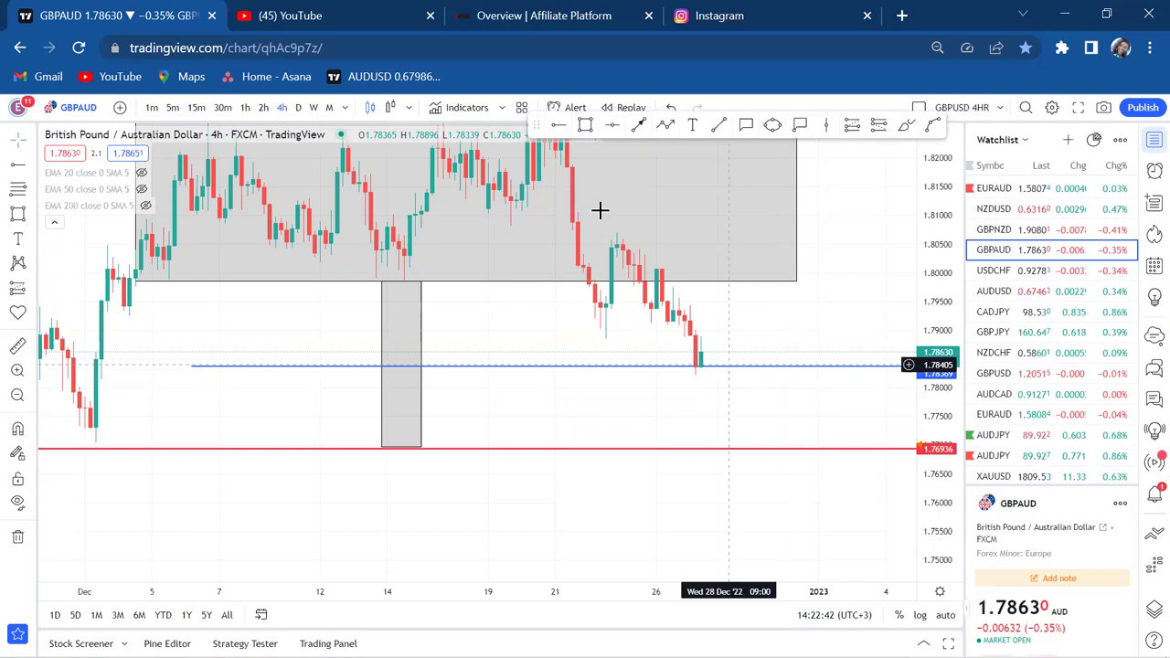
Draw a zigzag arrow path from the blue ray beside the latest candle up to just above the range rectangle's upper edge
left_click_drag(870, 170, 872, 293)
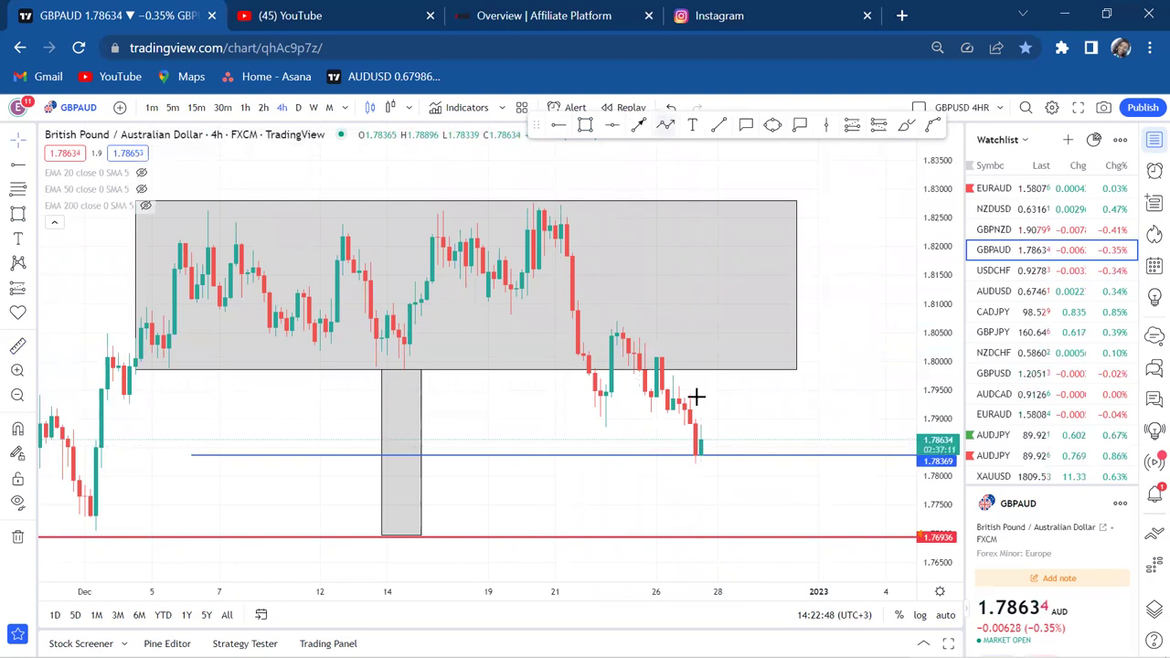
left_click(712, 454)
left_click(745, 183)
left_click(773, 207)
double_click(780, 178)
left_click(841, 225)
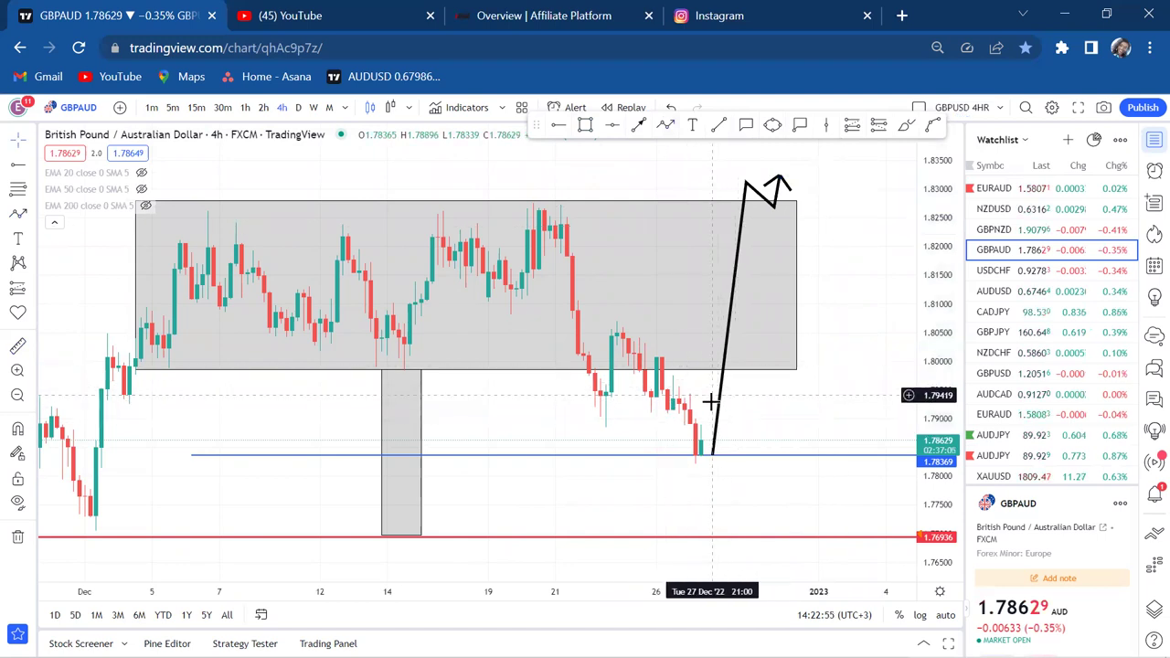
mouse_move(751, 481)
left_mouse_down()
mouse_move(786, 415)
mouse_move(781, 439)
left_mouse_up()
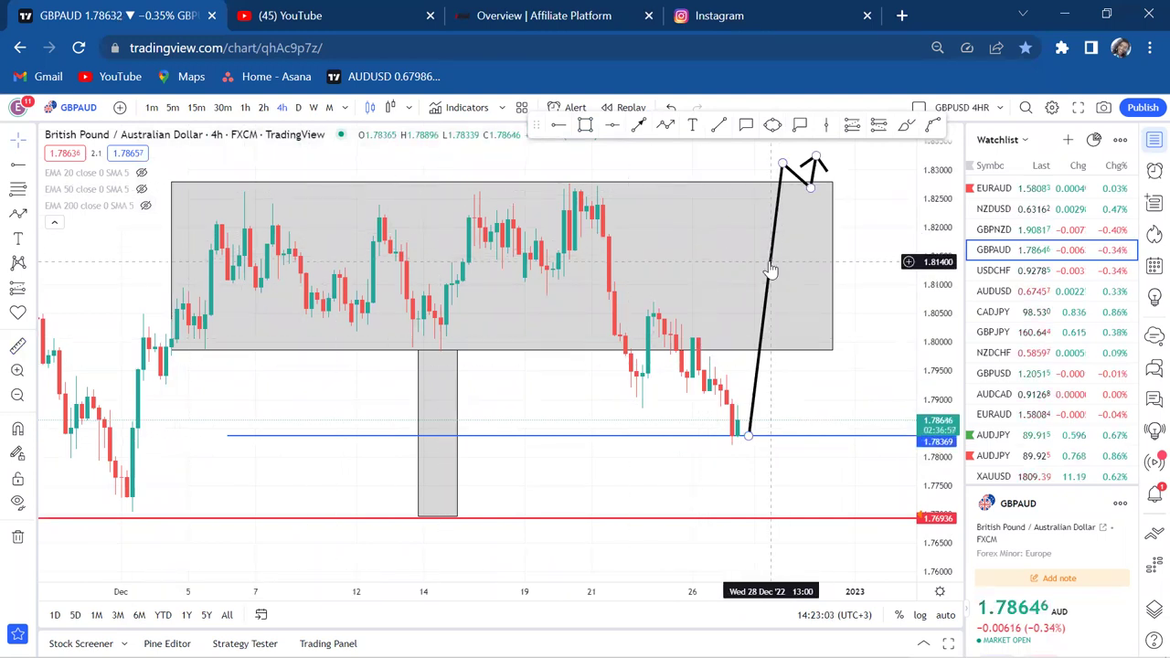
left_click(775, 470)
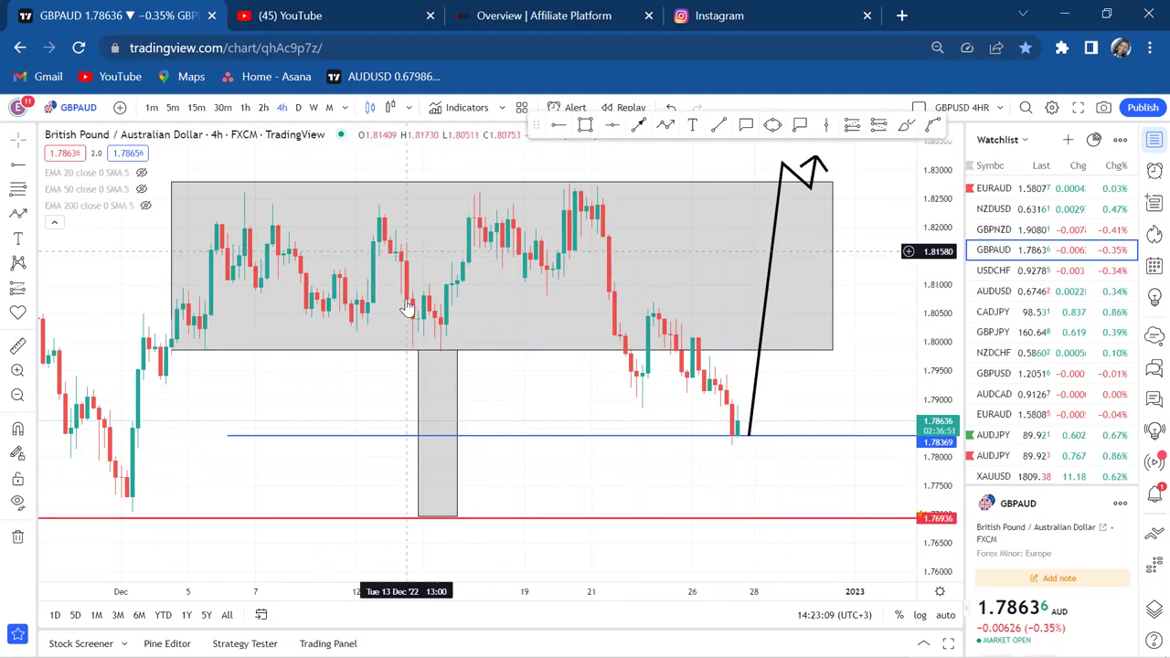
scroll(817, 381, "down", 3)
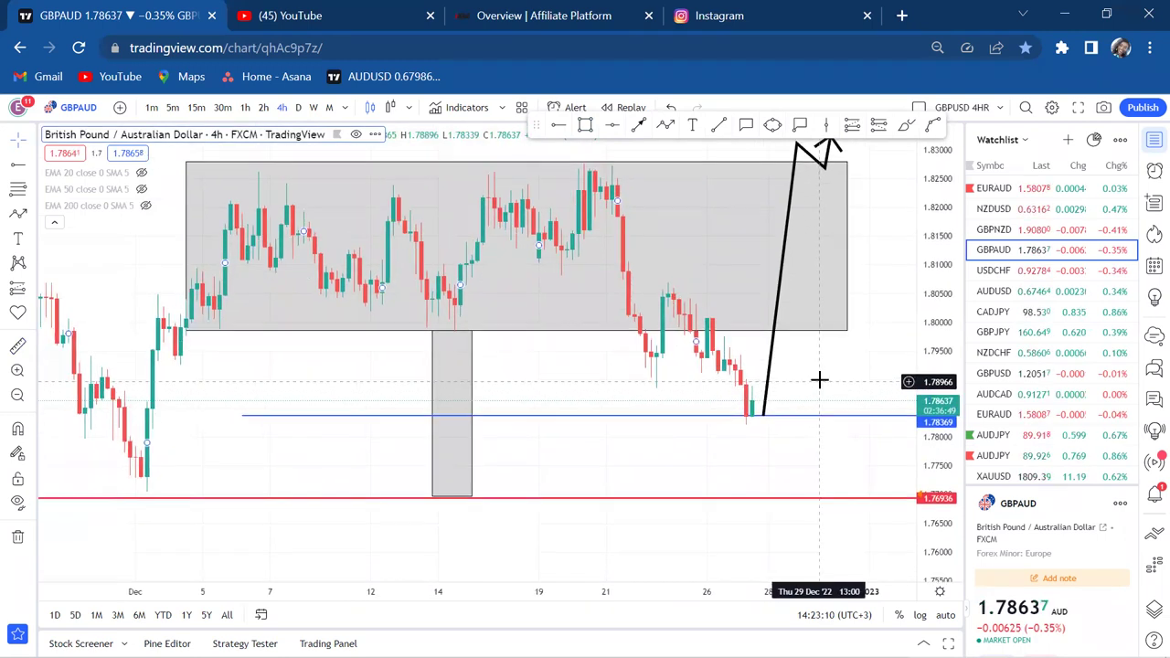
left_click_drag(819, 379, 744, 418)
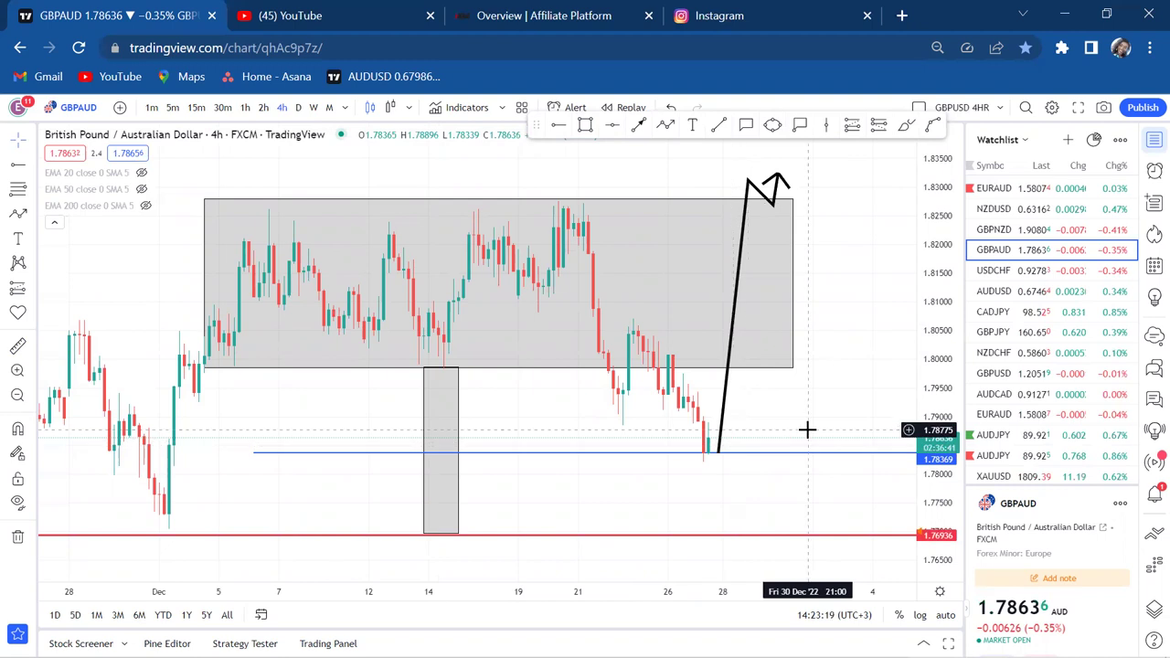
left_click_drag(807, 428, 771, 348)
scroll(771, 347, "up", 1)
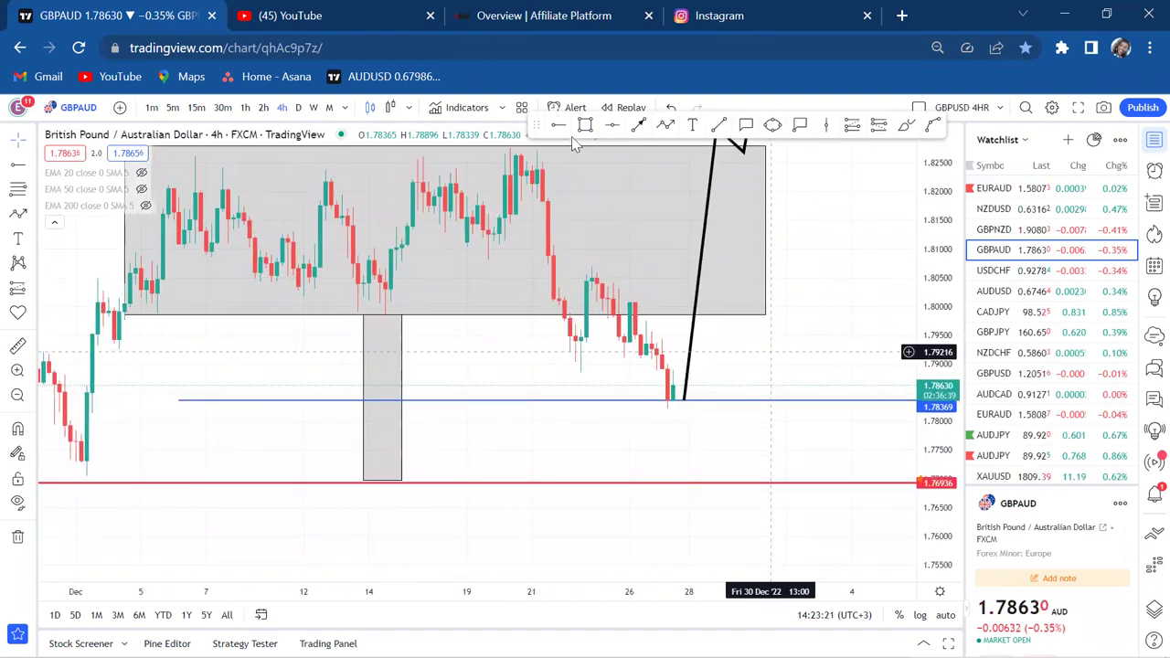
Draw a horizontal trend line at 1.78870 across the 22 December low and label it "bos" just below the line
left_click(718, 125)
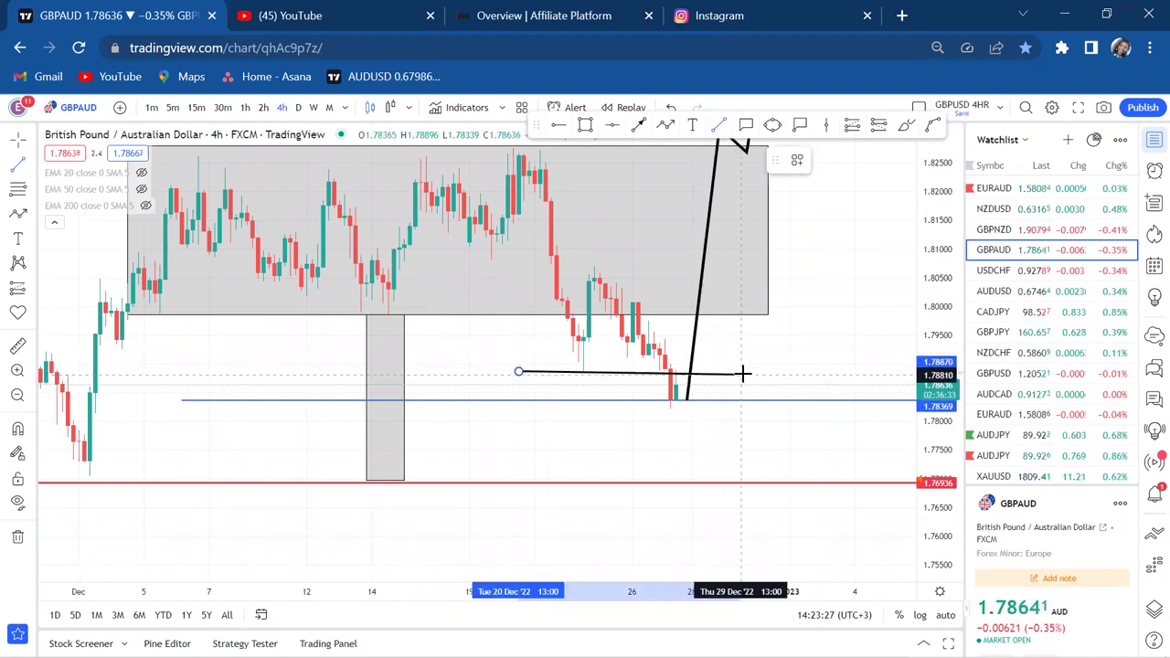
left_click(744, 372)
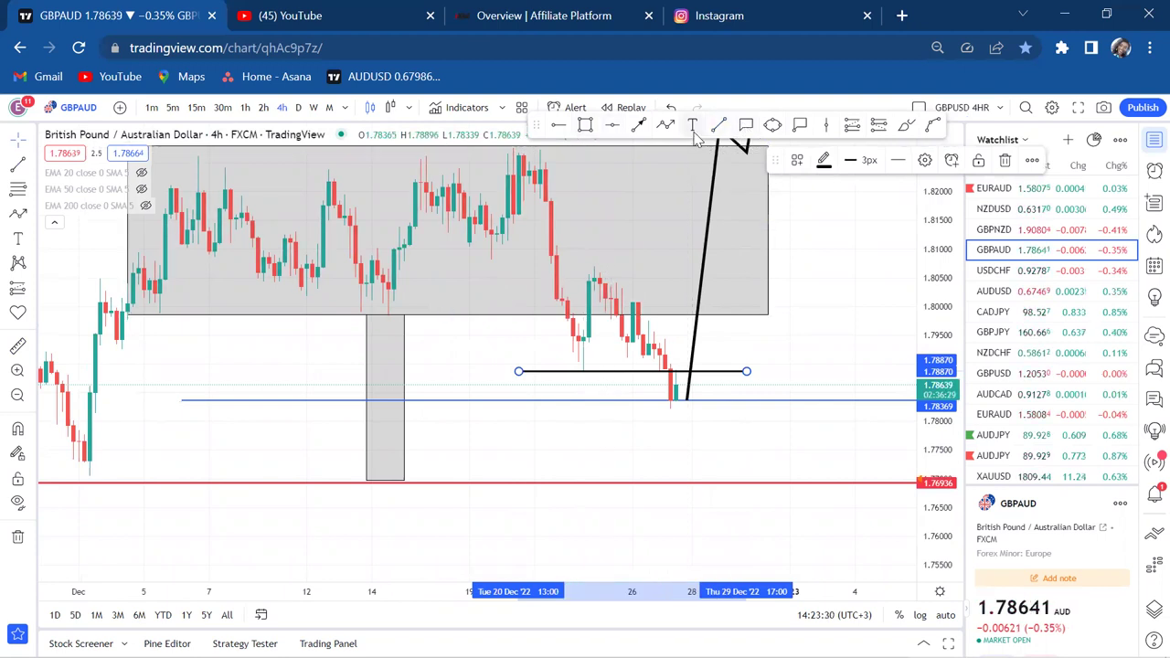
left_click(610, 374)
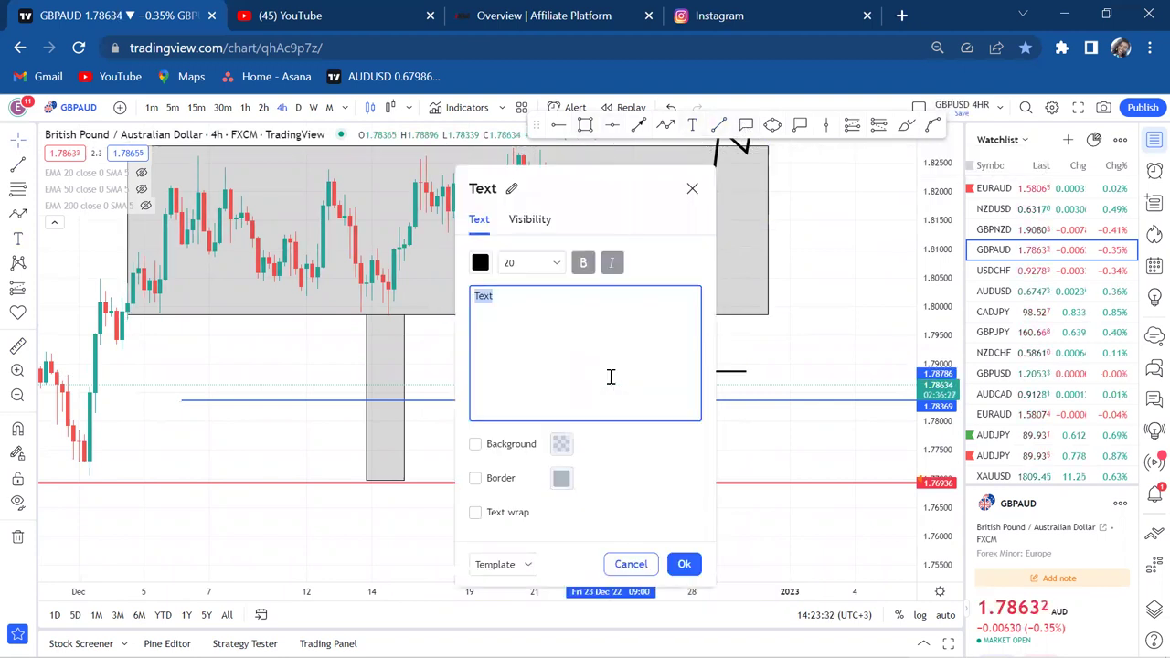
type("bos")
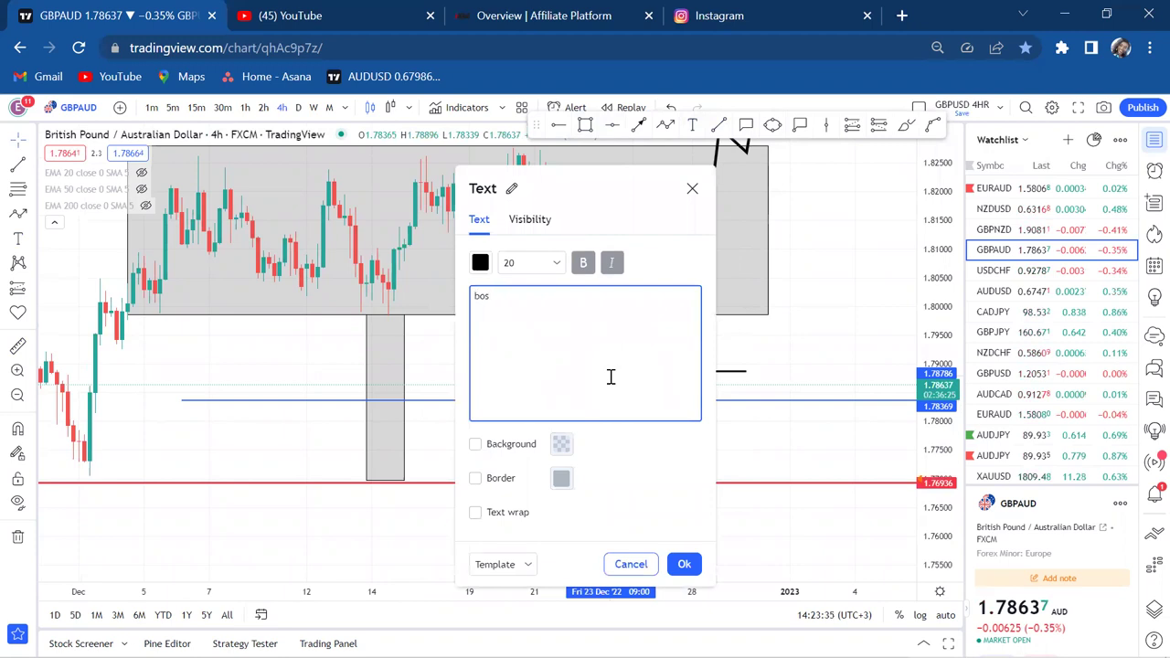
left_click(817, 374)
left_click_drag(622, 390, 638, 387)
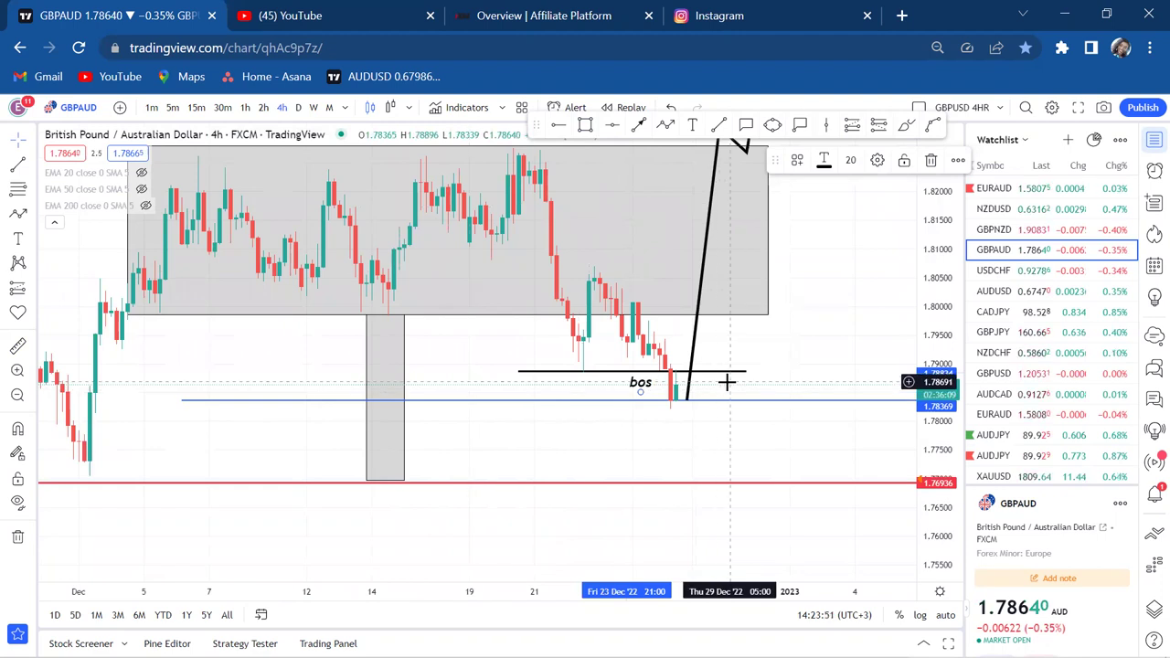
Stretch the tip of the zigzag arrow path higher above the range rectangle's upper edge
left_click(820, 357)
left_click_drag(819, 357, 817, 376)
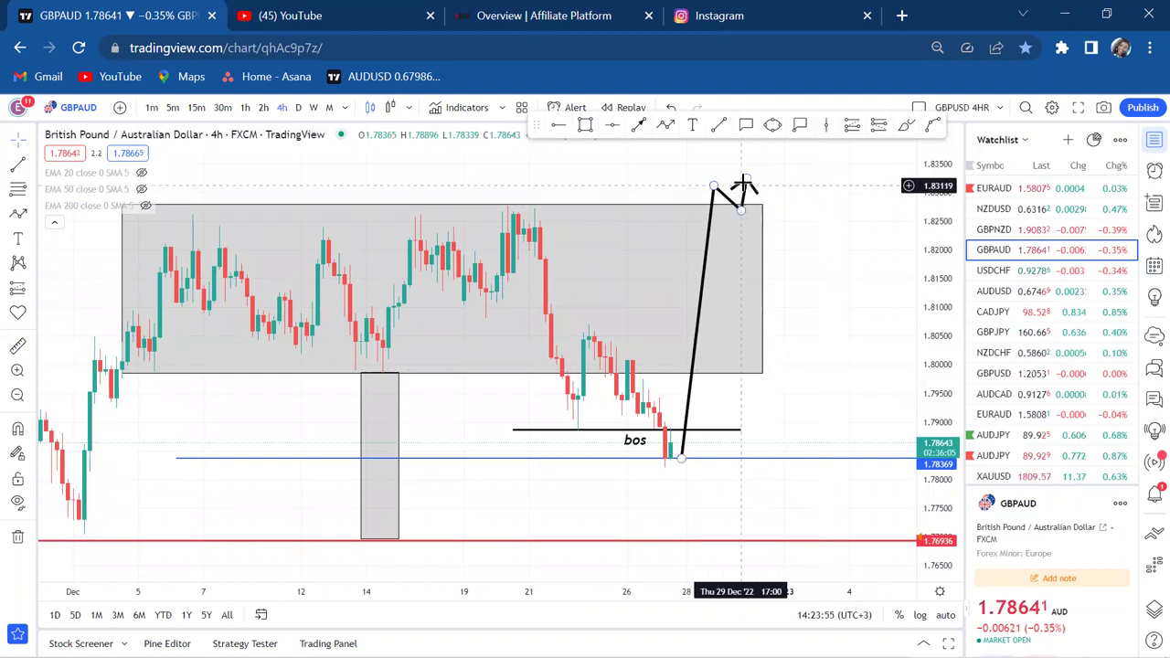
left_click_drag(747, 180, 751, 146)
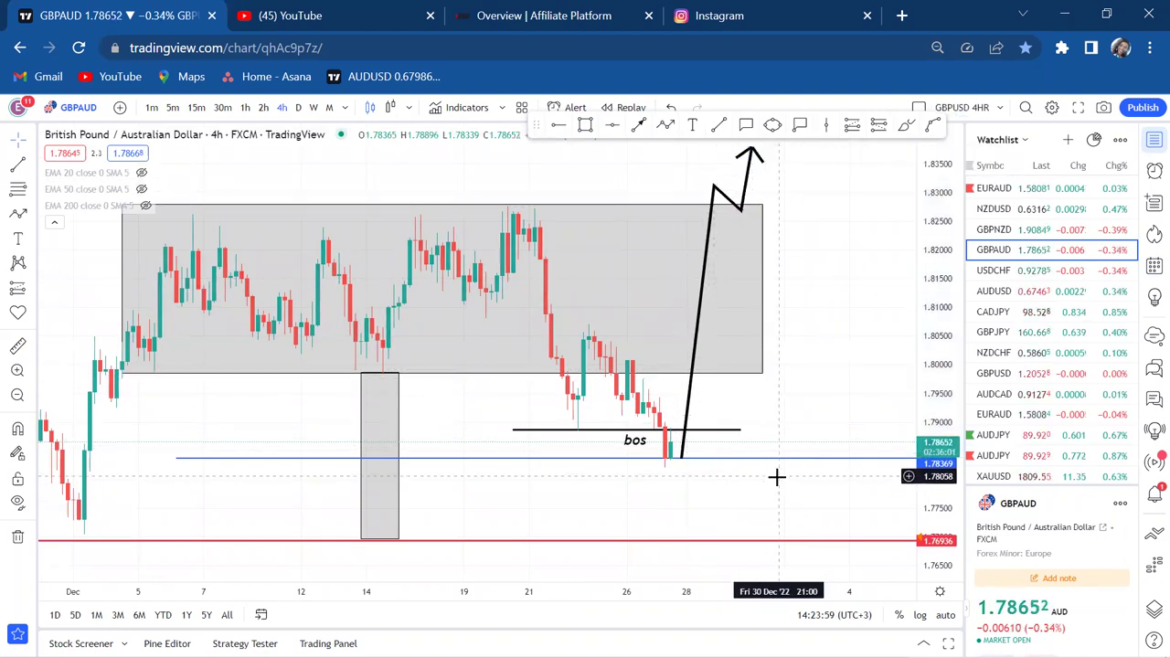
Draw a rectangle from 23 December at 1.79765 over the candles just above the bos line, and delete it
left_click_drag(776, 477, 744, 390)
scroll(744, 390, "up", 3)
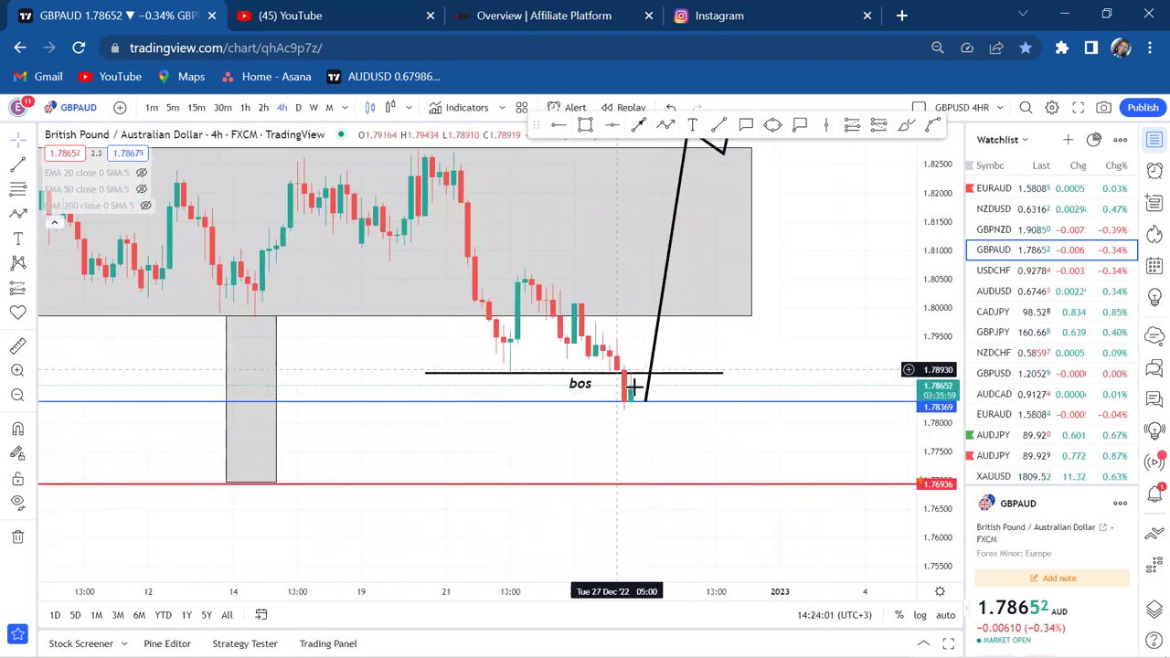
left_click(586, 125)
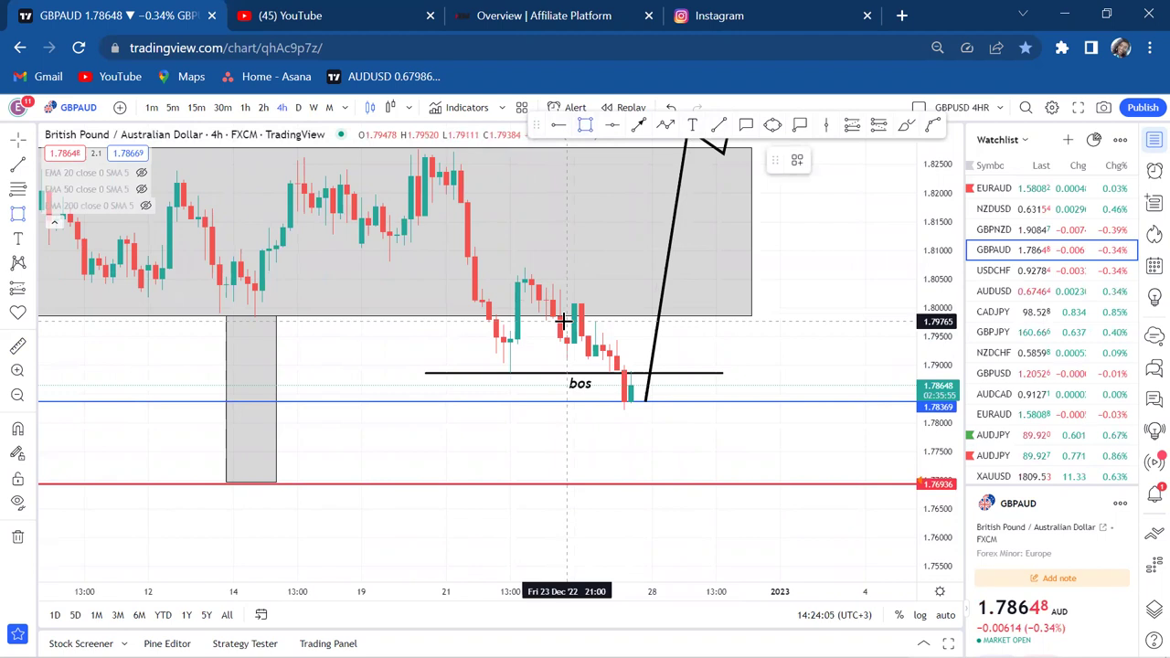
left_click_drag(566, 322, 666, 338)
left_click_drag(842, 352, 856, 359)
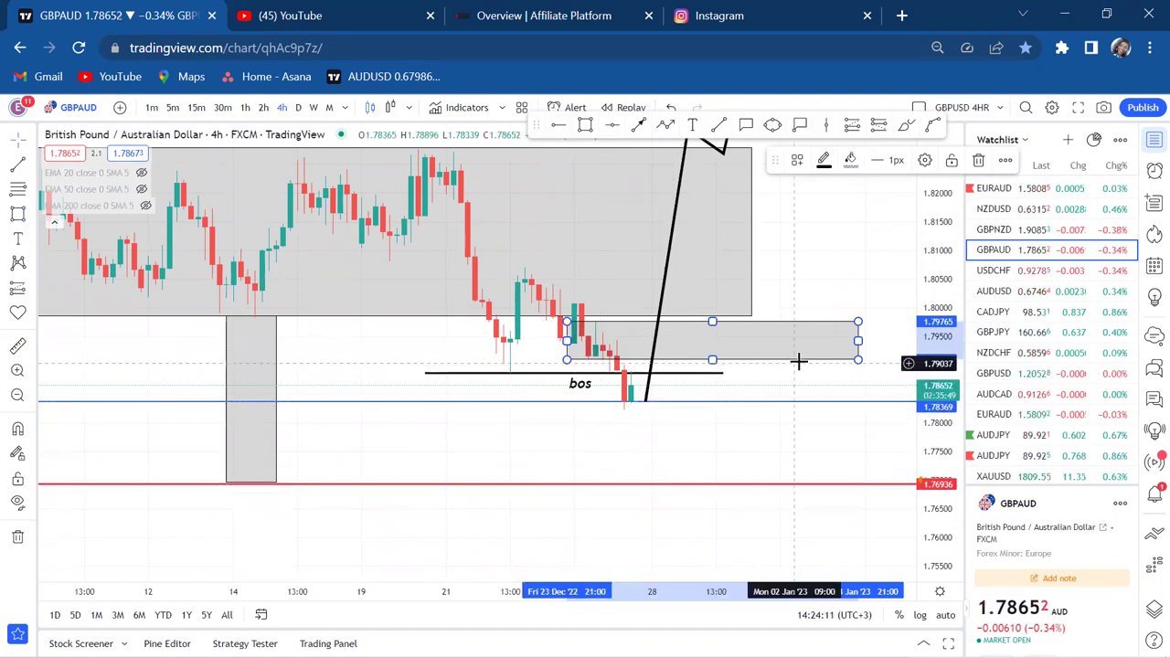
key("Delete")
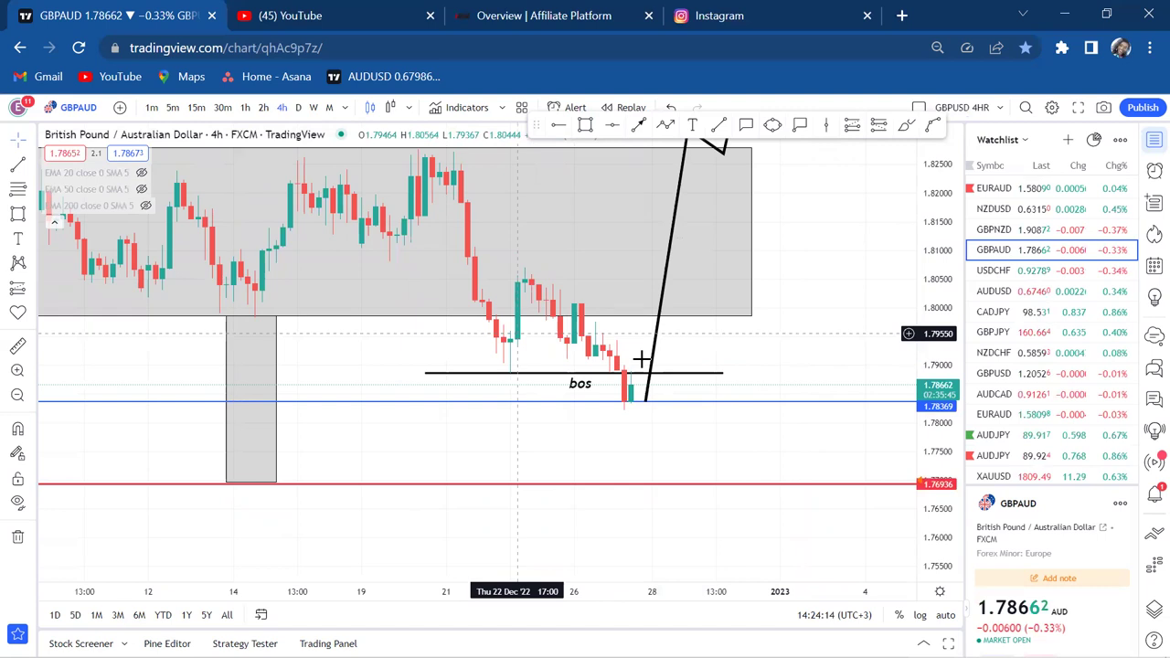
Switch GBPAUD to the daily timeframe and examine the recent price action around the marked range
left_click_drag(425, 384, 423, 420)
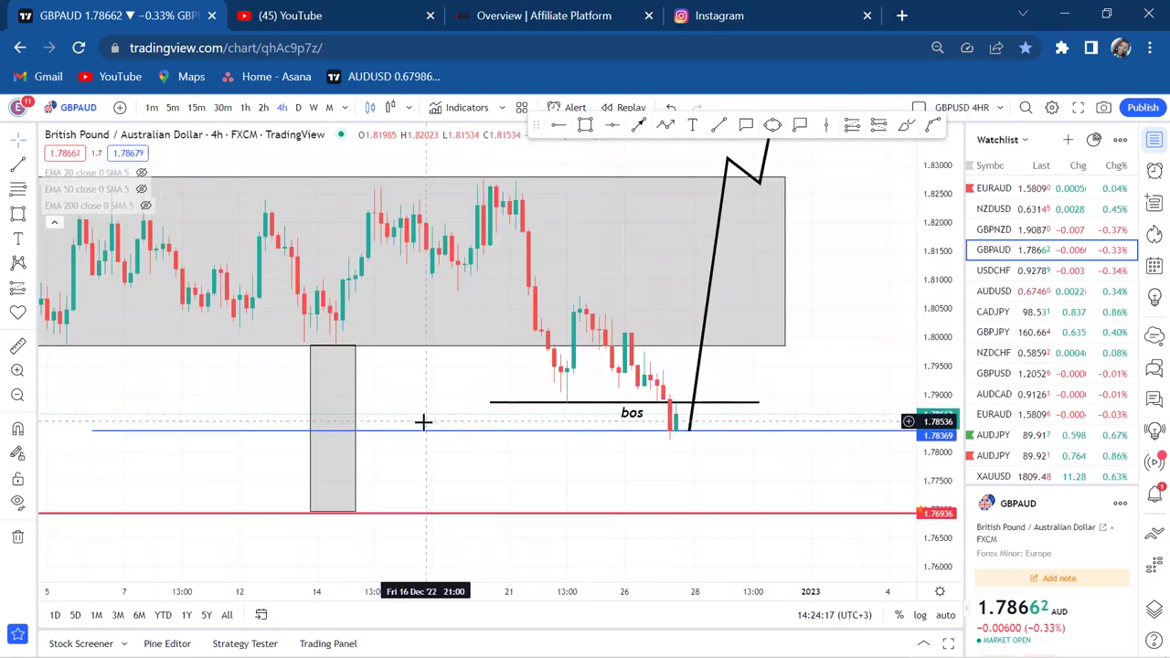
left_click(297, 107)
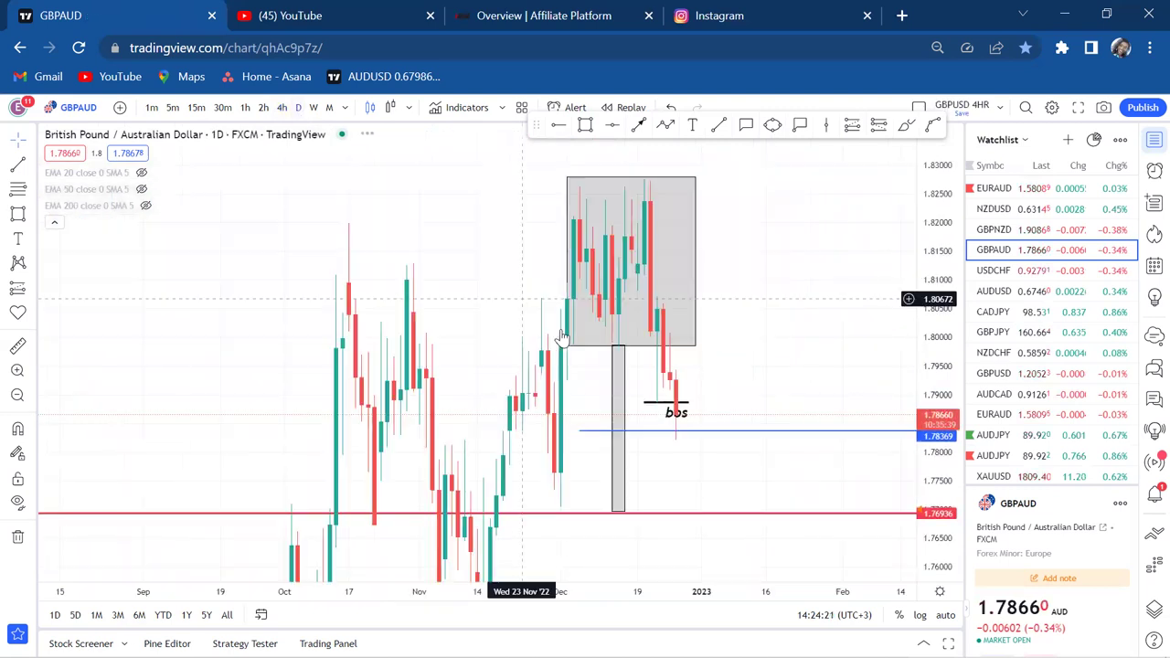
scroll(749, 344, "up", 3)
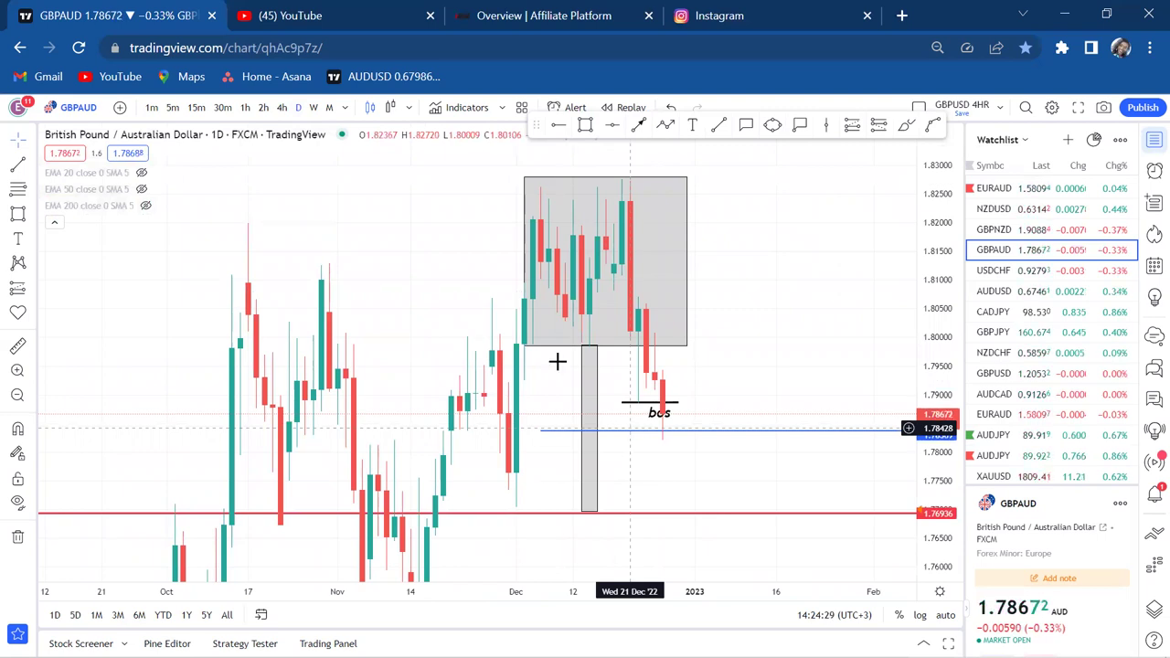
Switch the chart to the weekly timeframe and remove all drawings, keeping the indicators
left_click(313, 108)
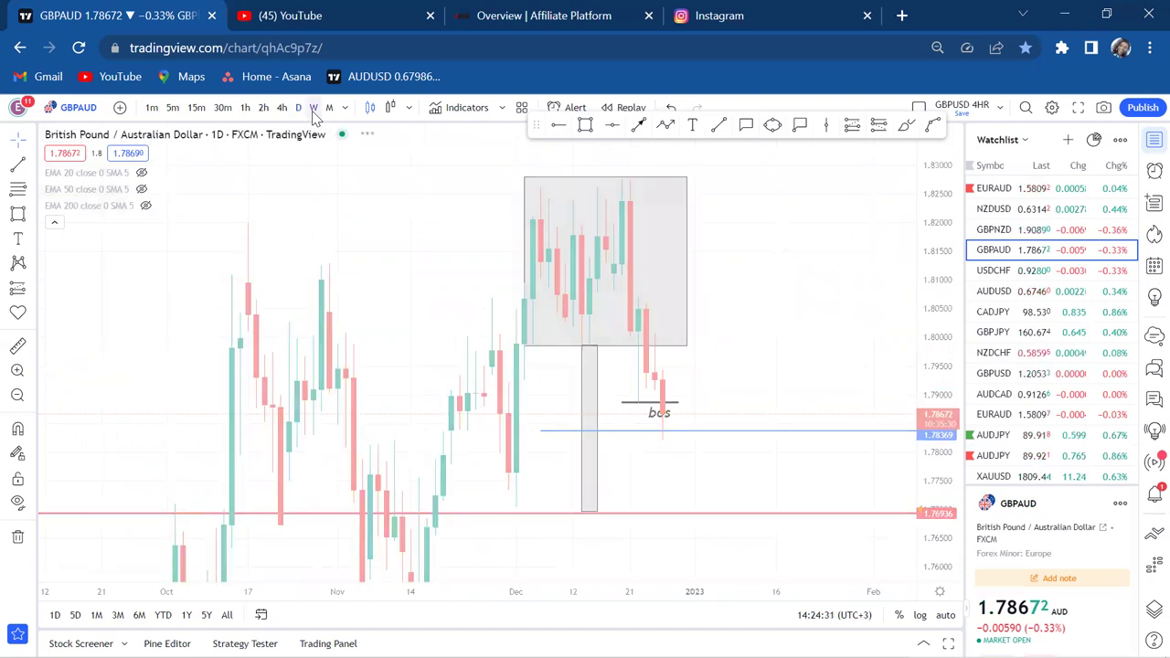
scroll(799, 290, "up", 2)
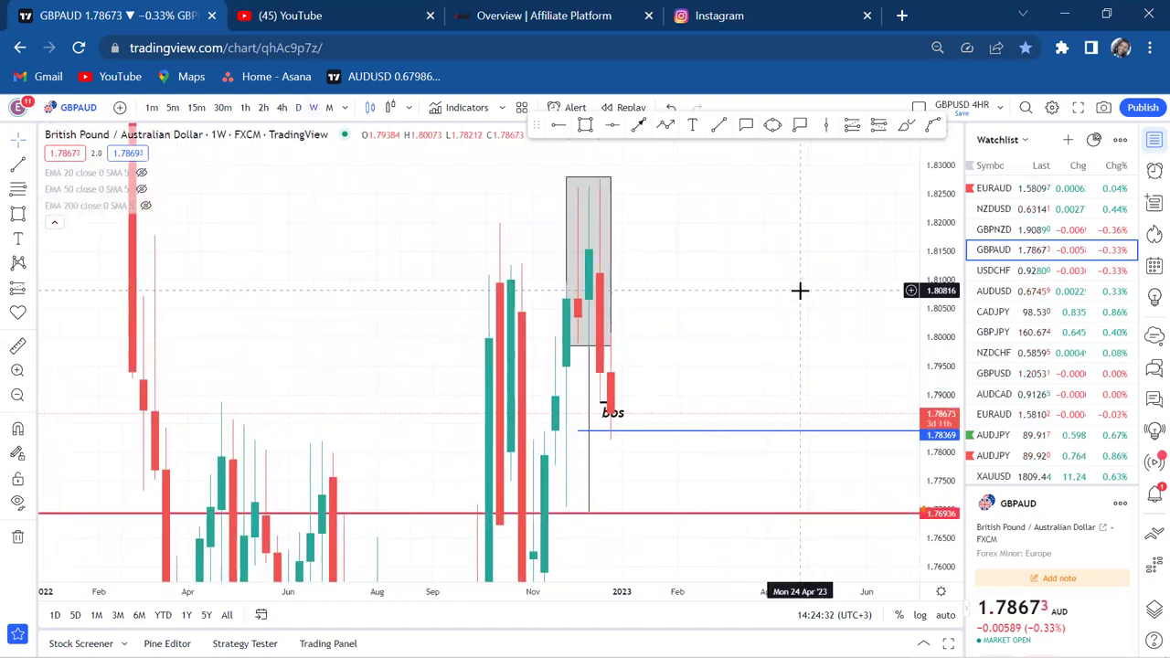
scroll(799, 291, "up", 1)
left_click(17, 536)
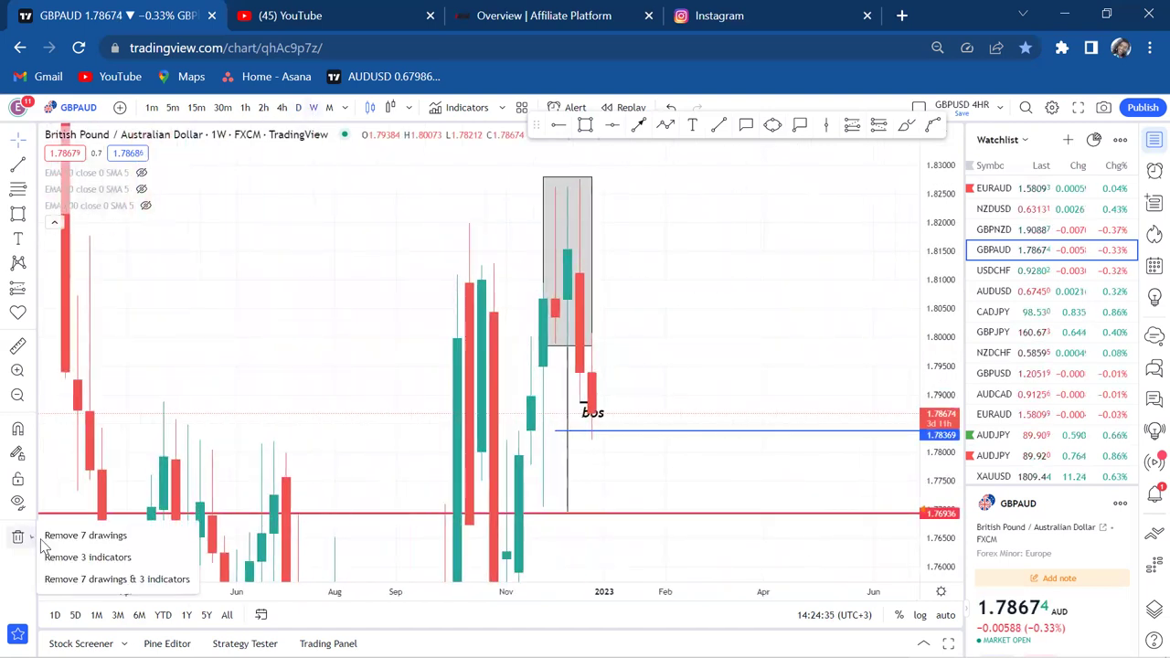
left_click(82, 532)
Draw a resistance rectangle over the October and December highs, from 1.82811 down to 1.81016, spanning 22 August 2022 to 20 February 2023
left_click_drag(941, 220, 937, 338)
scroll(588, 308, "up", 2)
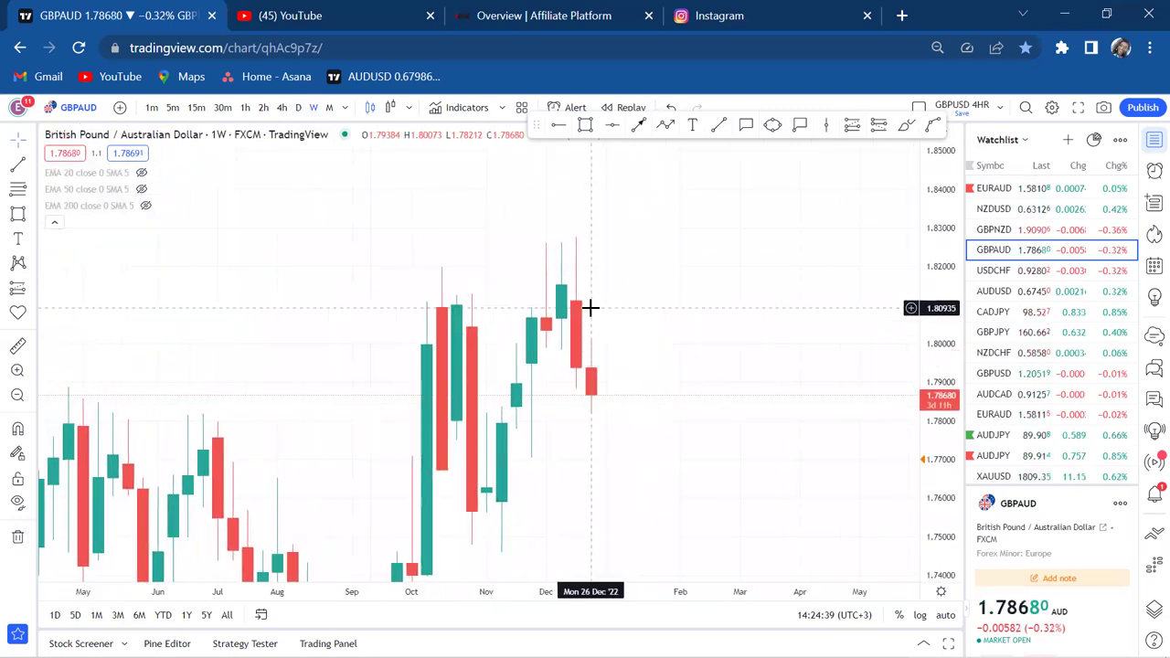
left_click_drag(650, 258, 746, 222)
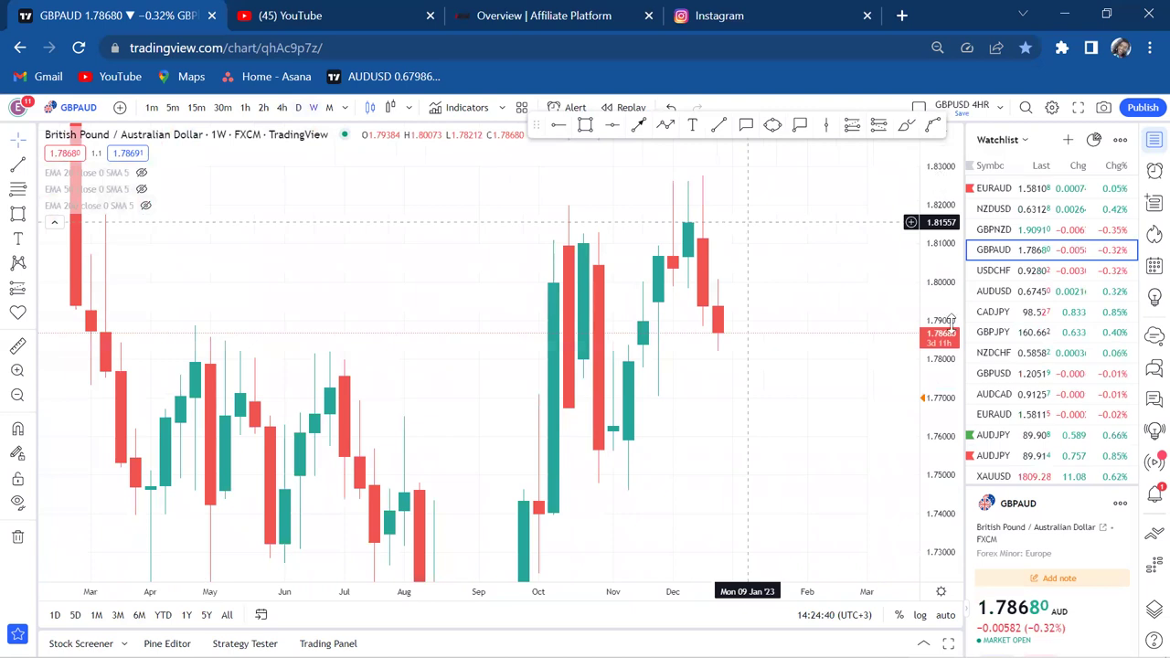
left_click_drag(950, 309, 953, 326)
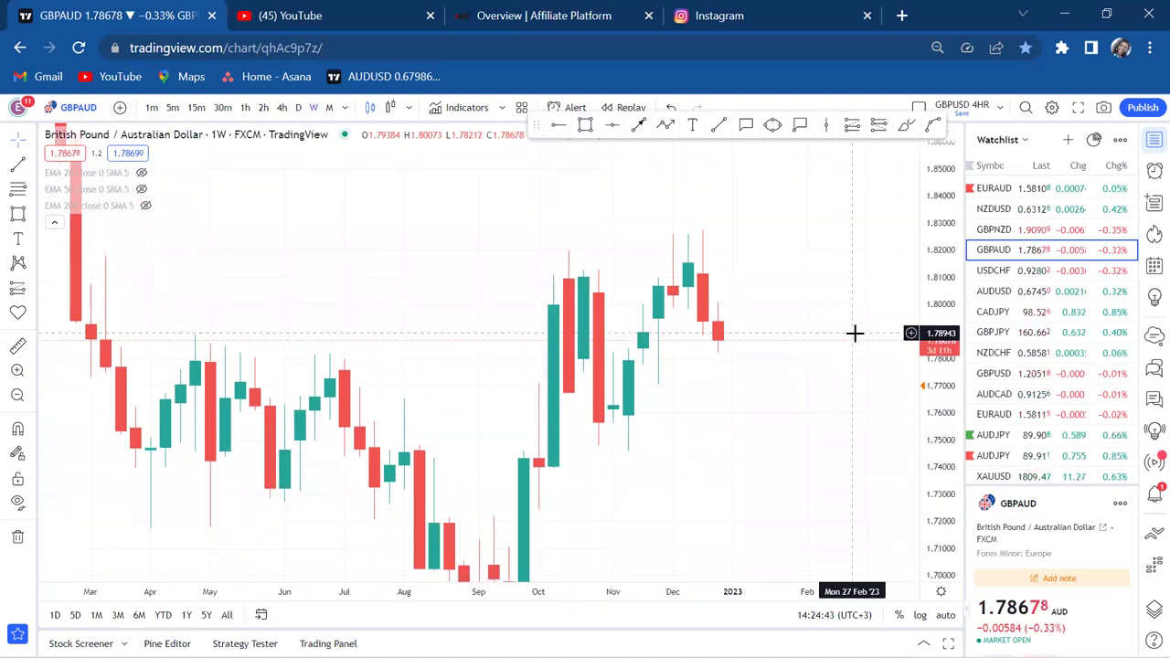
left_click_drag(853, 331, 795, 300)
left_click(586, 125)
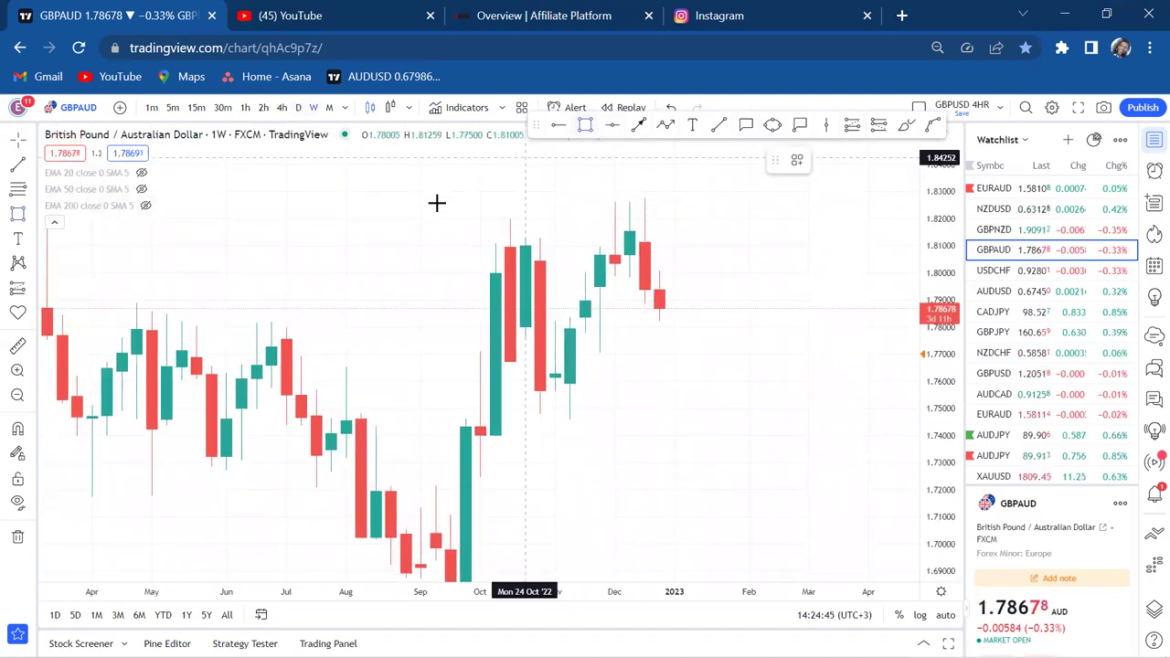
left_click_drag(387, 196, 779, 244)
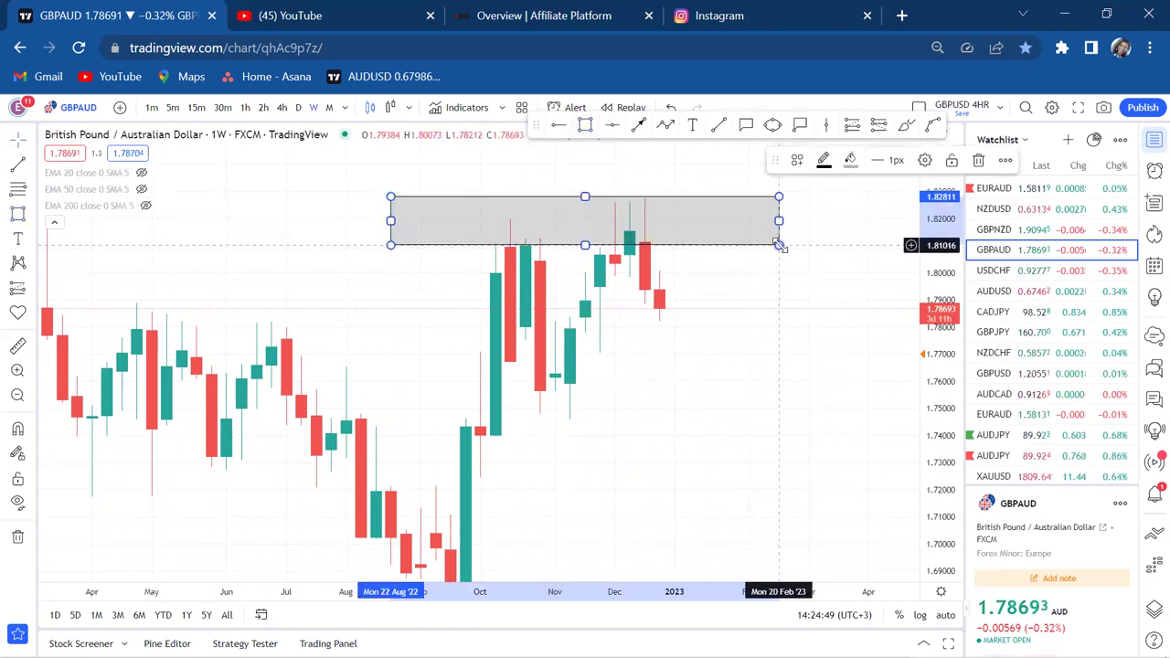
left_click(792, 264)
Mark the October and December peaks inside the resistance rectangle with one ellipse each
scroll(793, 263, "up", 2)
left_click_drag(829, 326, 859, 379)
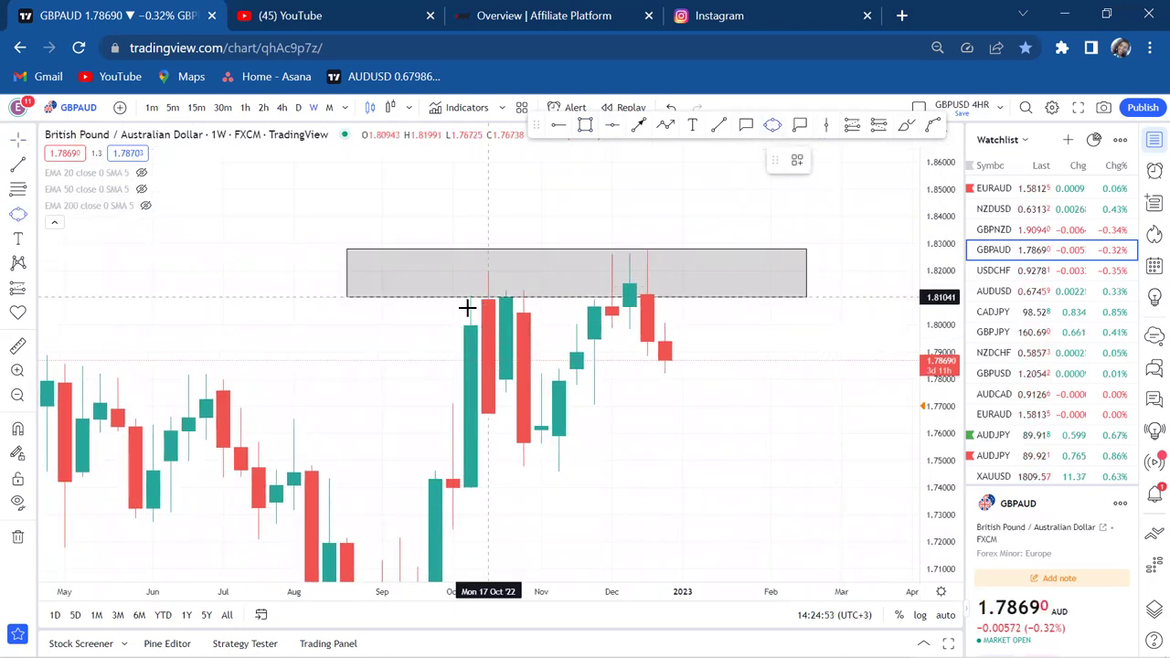
left_click(541, 251)
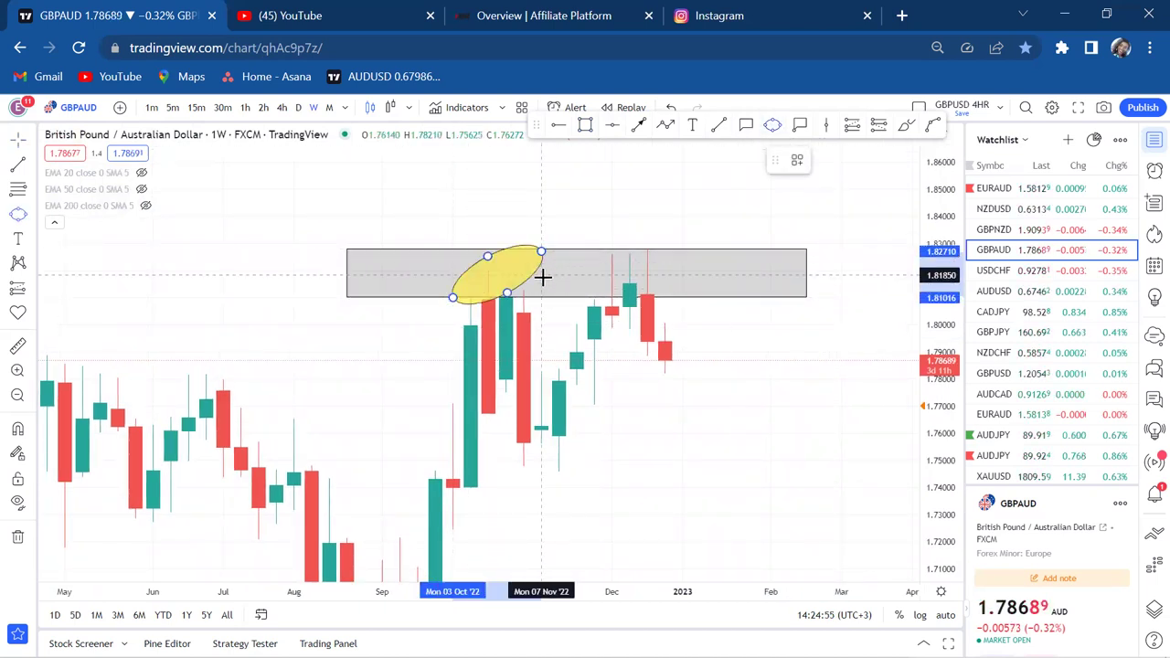
left_click(546, 277)
left_click(772, 124)
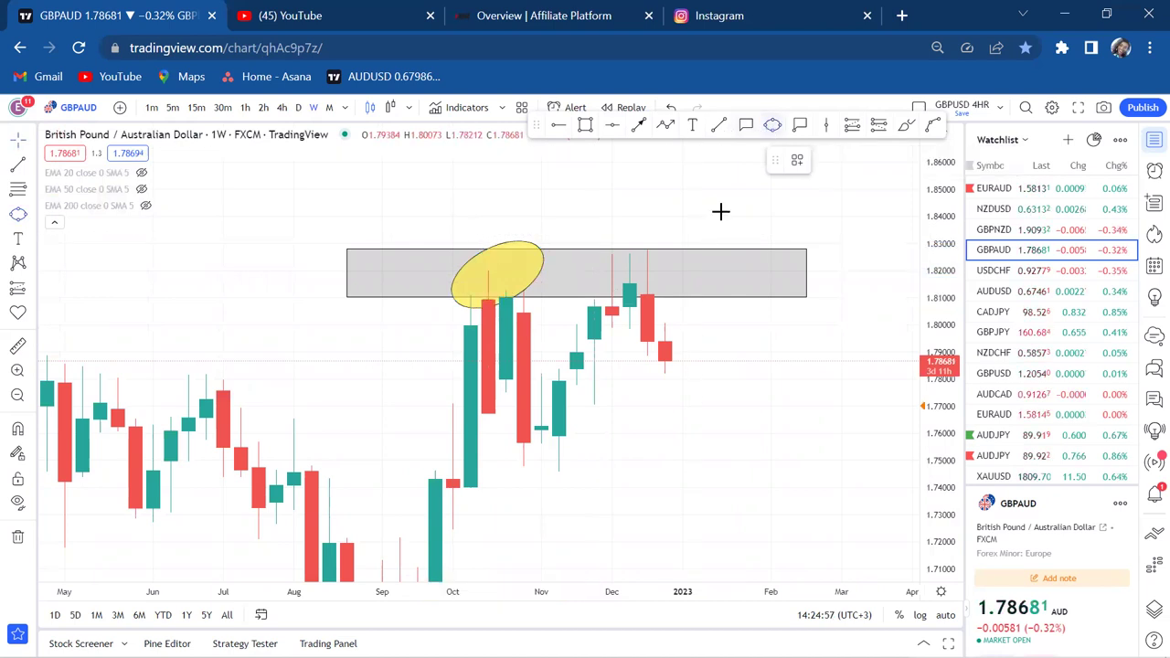
left_click(665, 245)
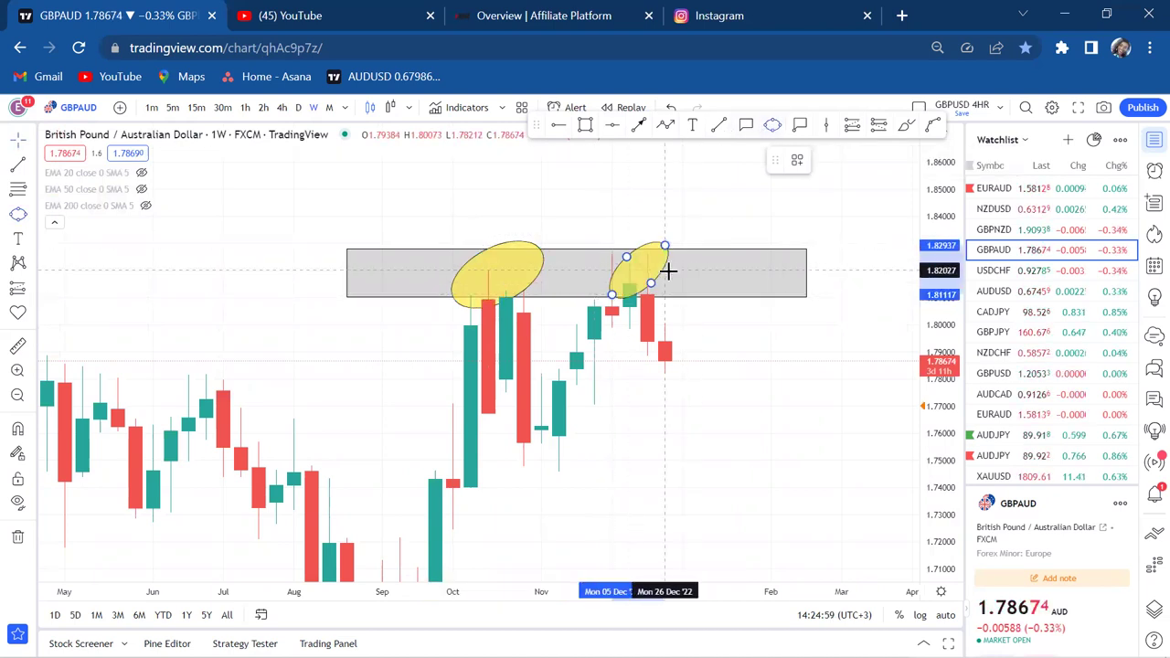
left_click(668, 272)
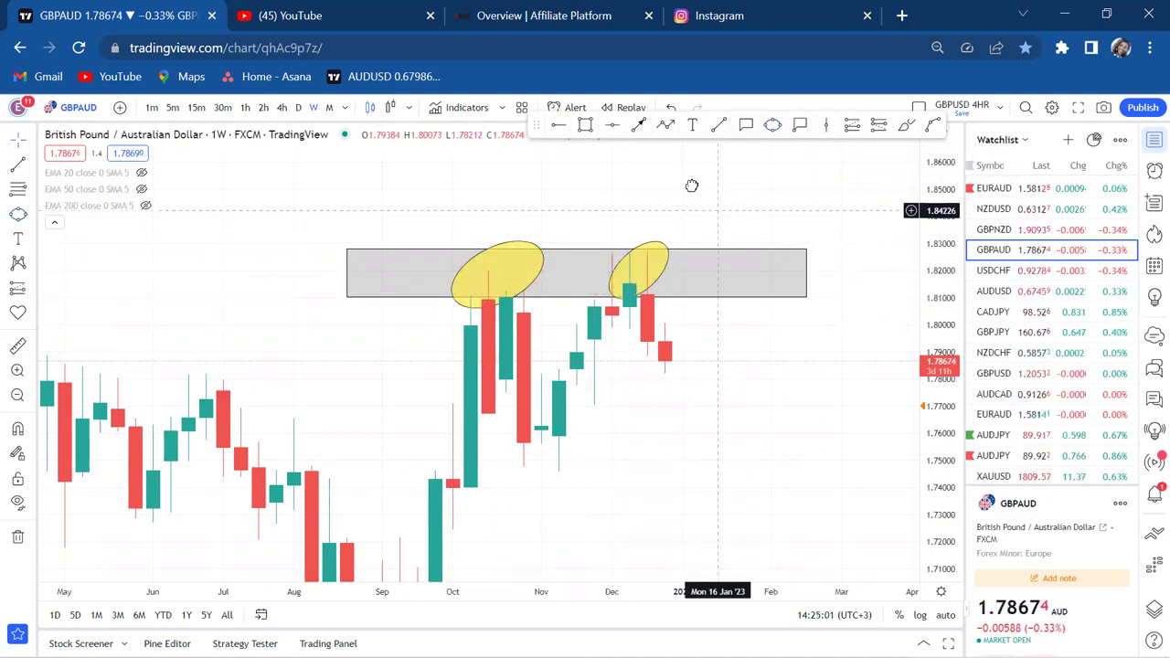
Place a horizontal line at 1.74620 along the November low between the two peaks
left_click_drag(700, 198, 673, 171)
left_click(612, 125)
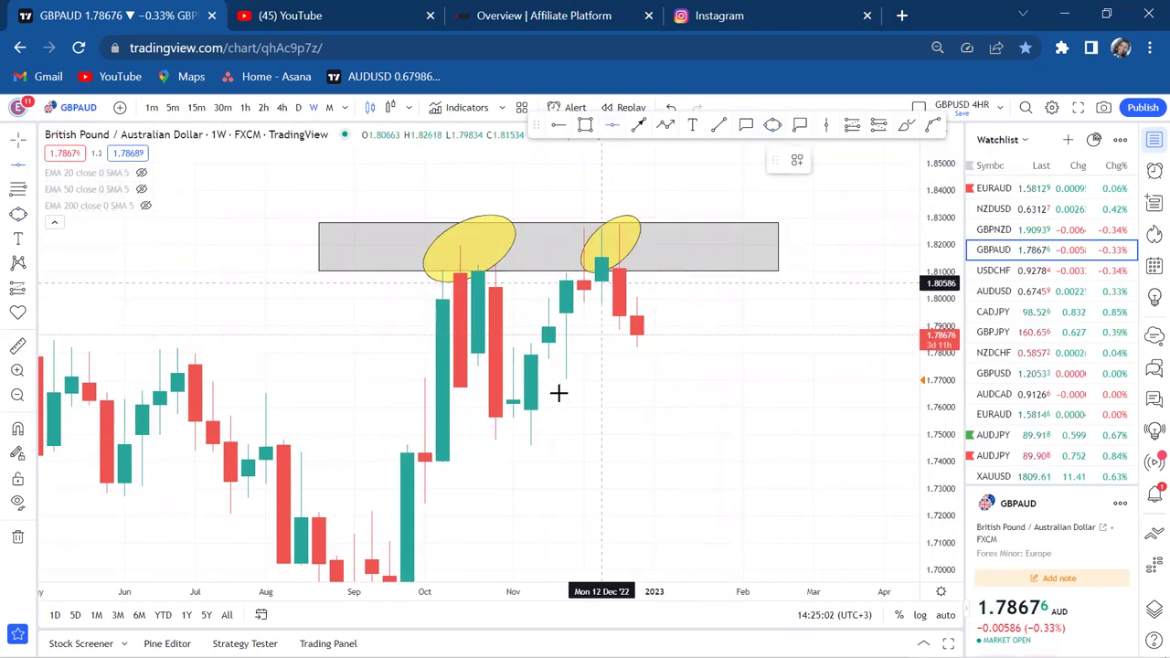
left_click(581, 445)
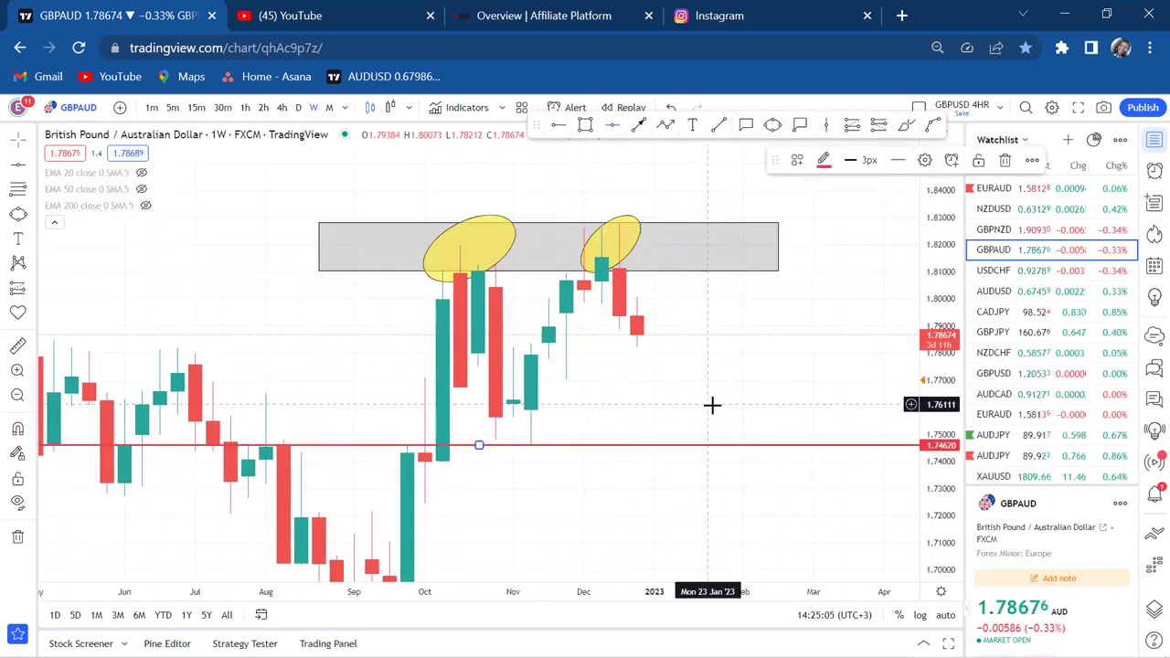
Add the text label "neckline" just below the red horizontal line, under the November low
scroll(712, 405, "up", 1)
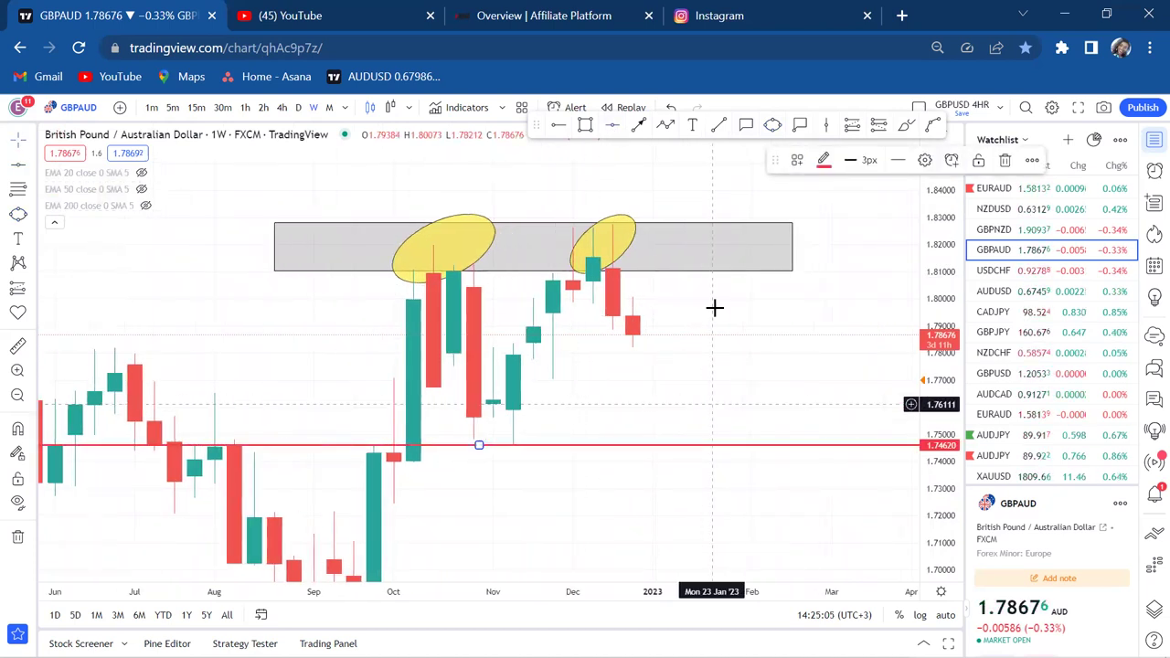
left_click(694, 126)
left_click(506, 457)
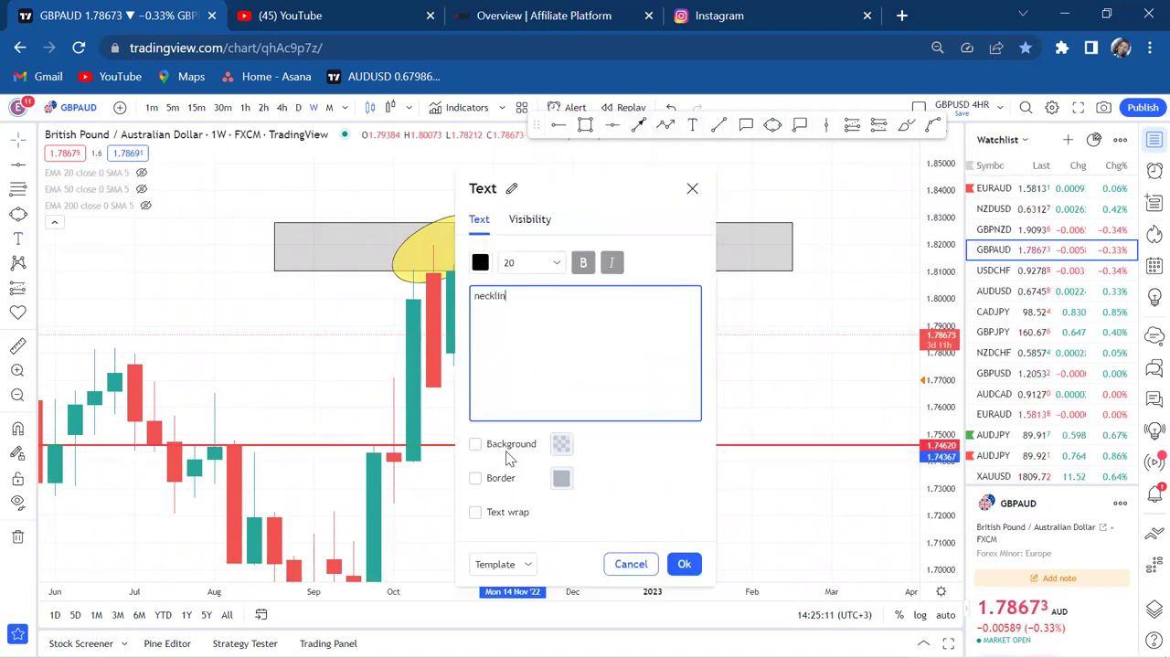
left_click(783, 316)
left_click(541, 461)
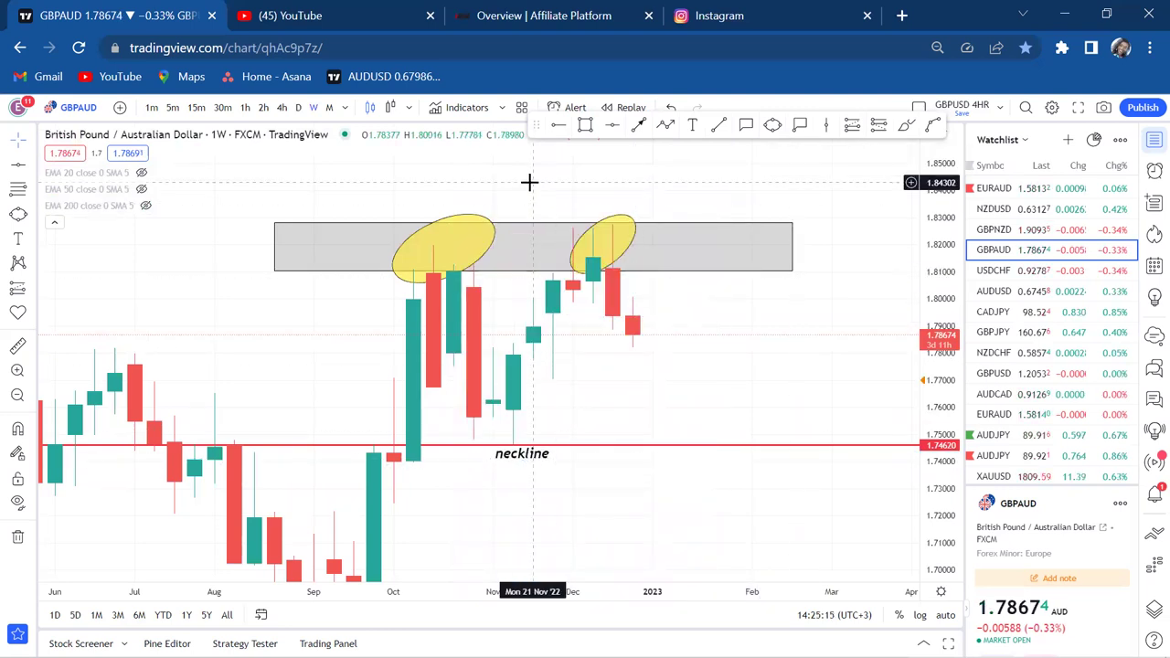
Add the text label "possible double top" above the resistance rectangle, centred between the two ellipses
left_click_drag(471, 222, 466, 281)
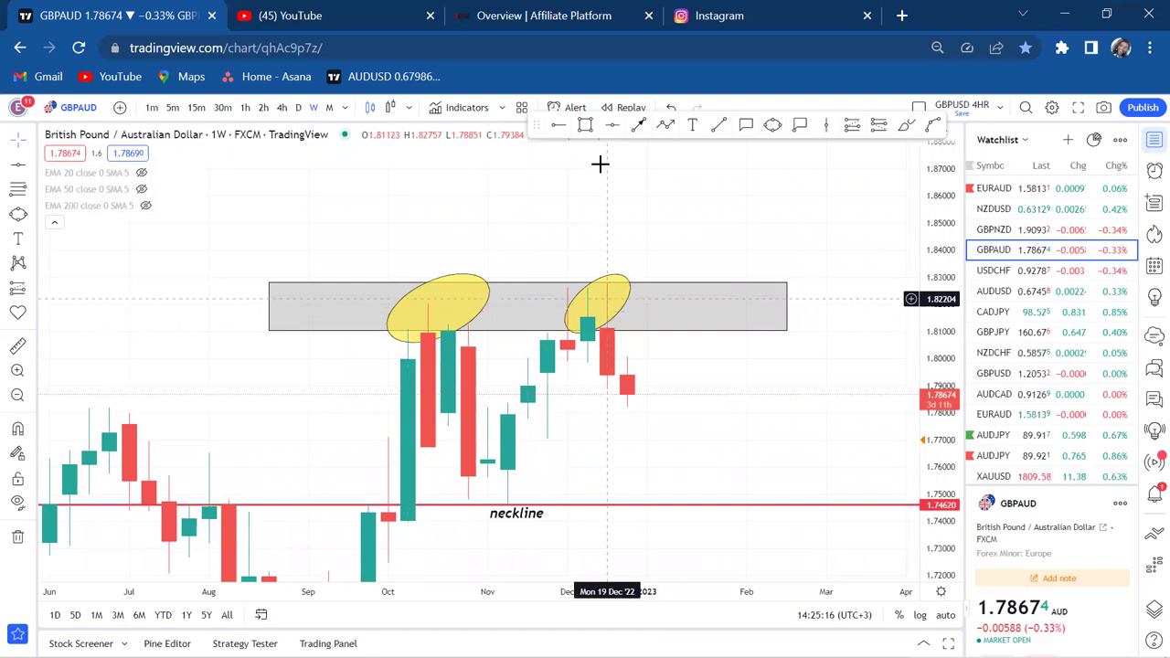
left_click(494, 261)
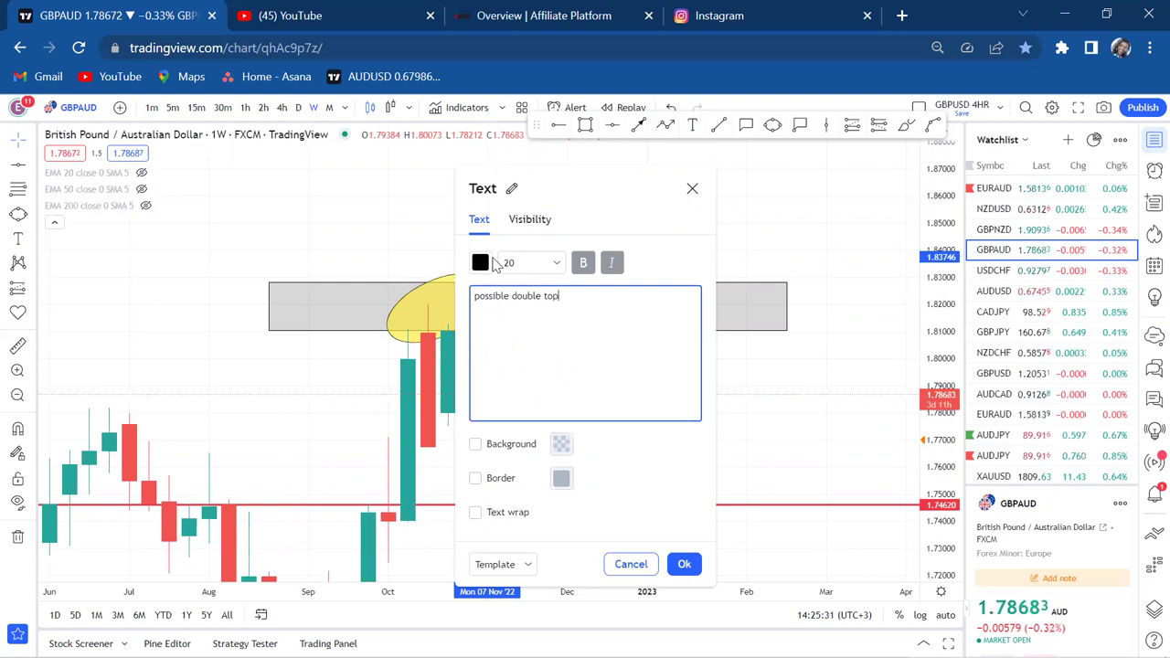
left_click(811, 200)
left_click(580, 269)
left_click_drag(581, 269, 561, 265)
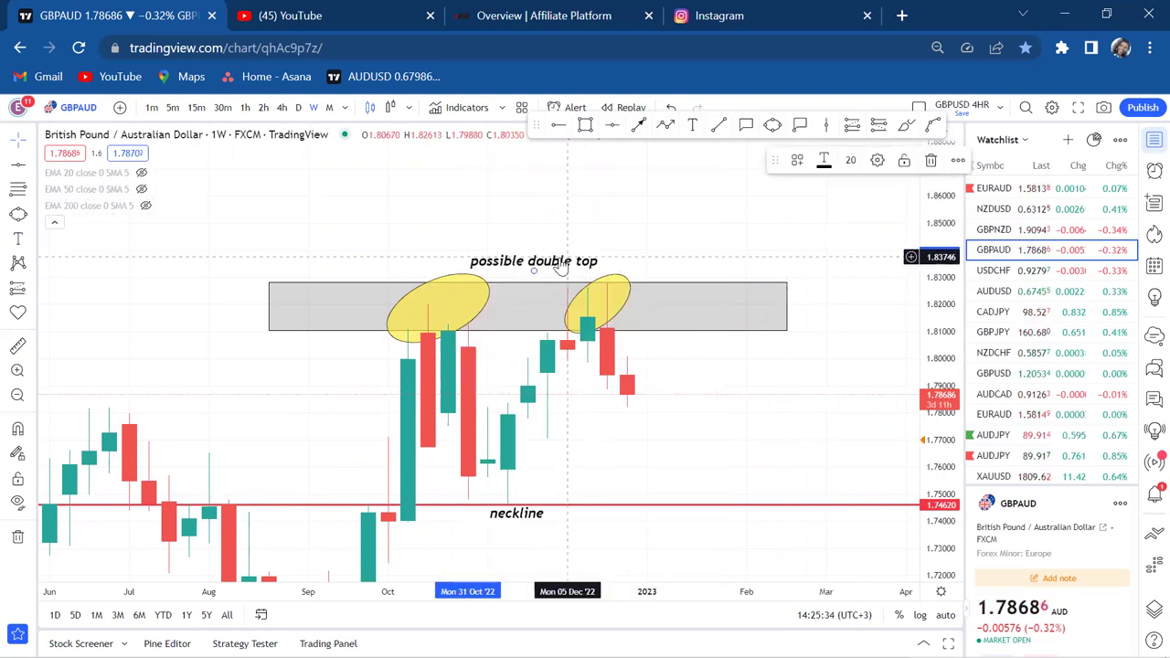
Reshape the two yellow ellipses so they fit more tightly around the October and December peaks
left_click(462, 305)
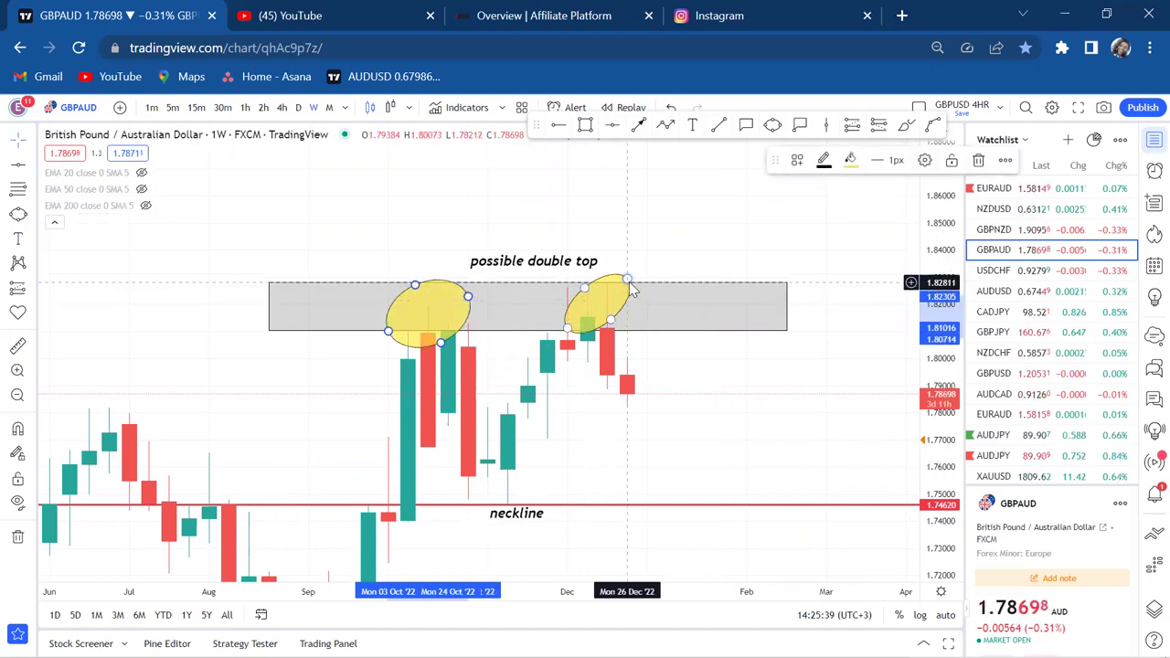
left_click_drag(628, 283, 607, 284)
left_click(755, 371)
scroll(755, 371, "up", 2)
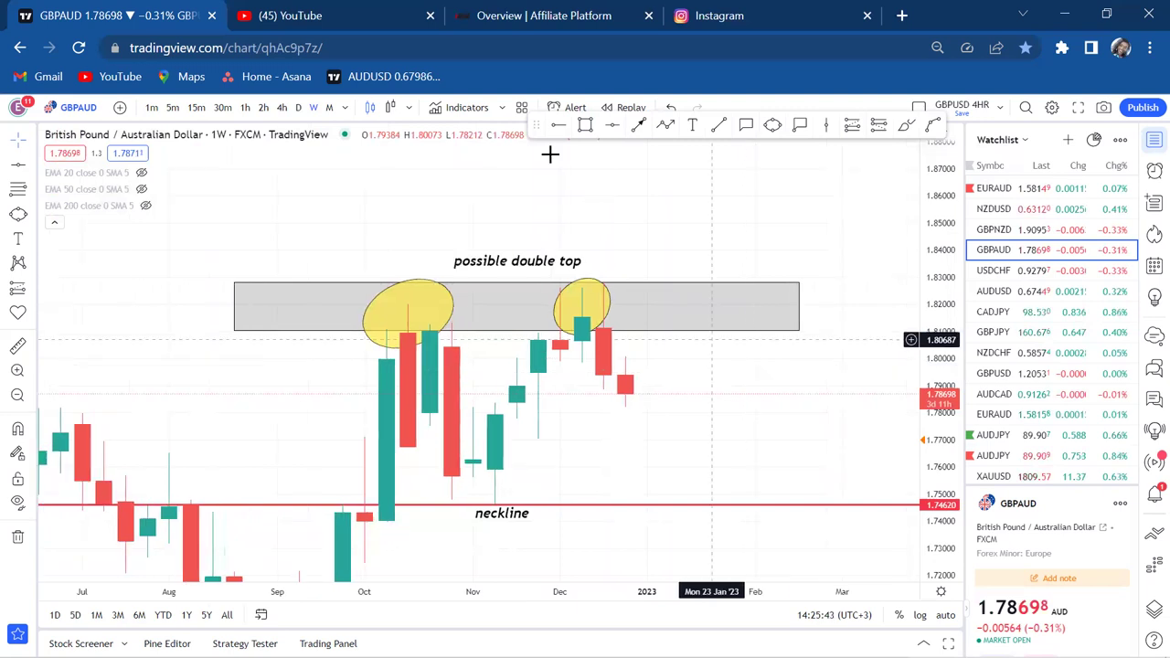
Measure the price drop from the middle of the resistance rectangle down to the red neckline
left_click(17, 349)
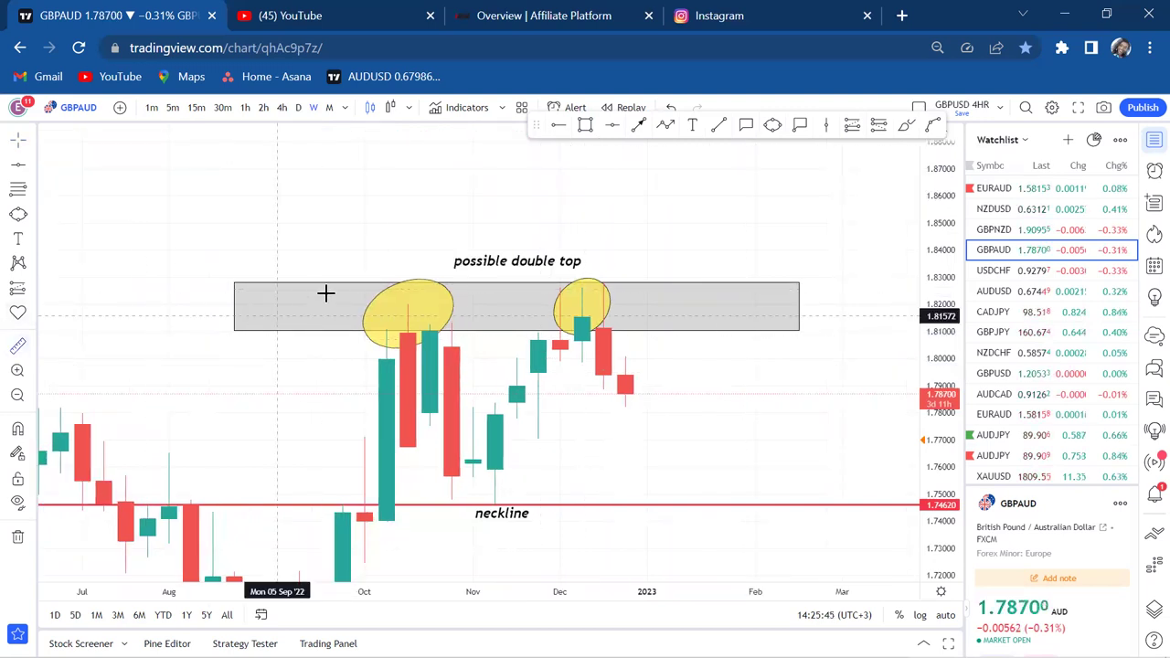
left_click(365, 304)
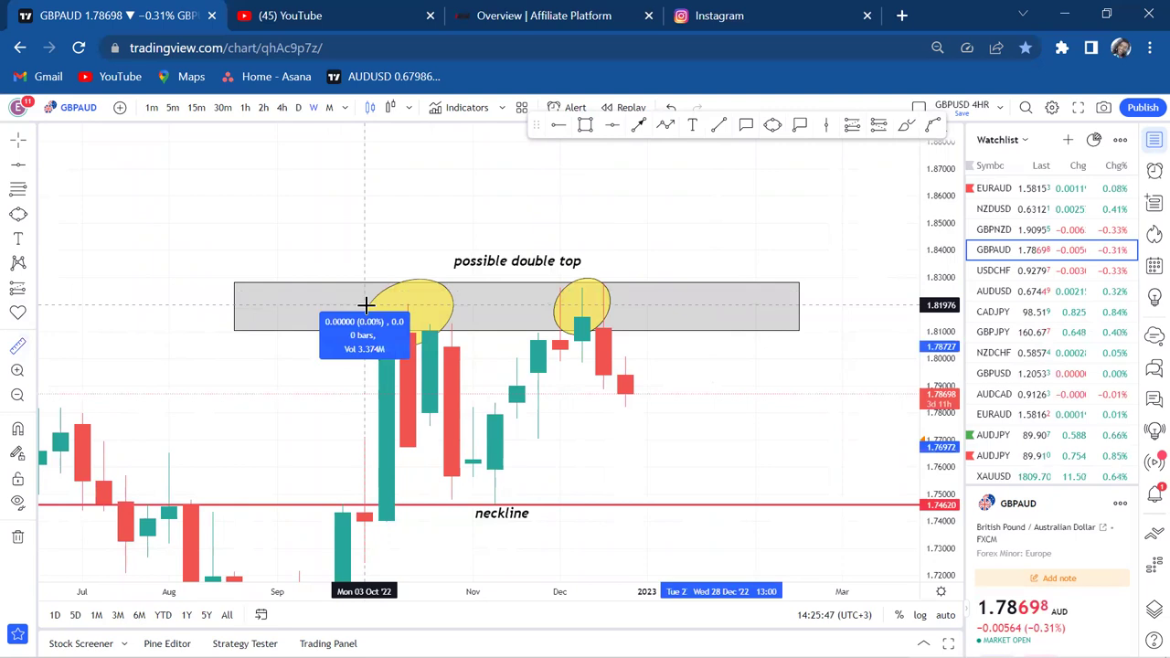
left_click(802, 503)
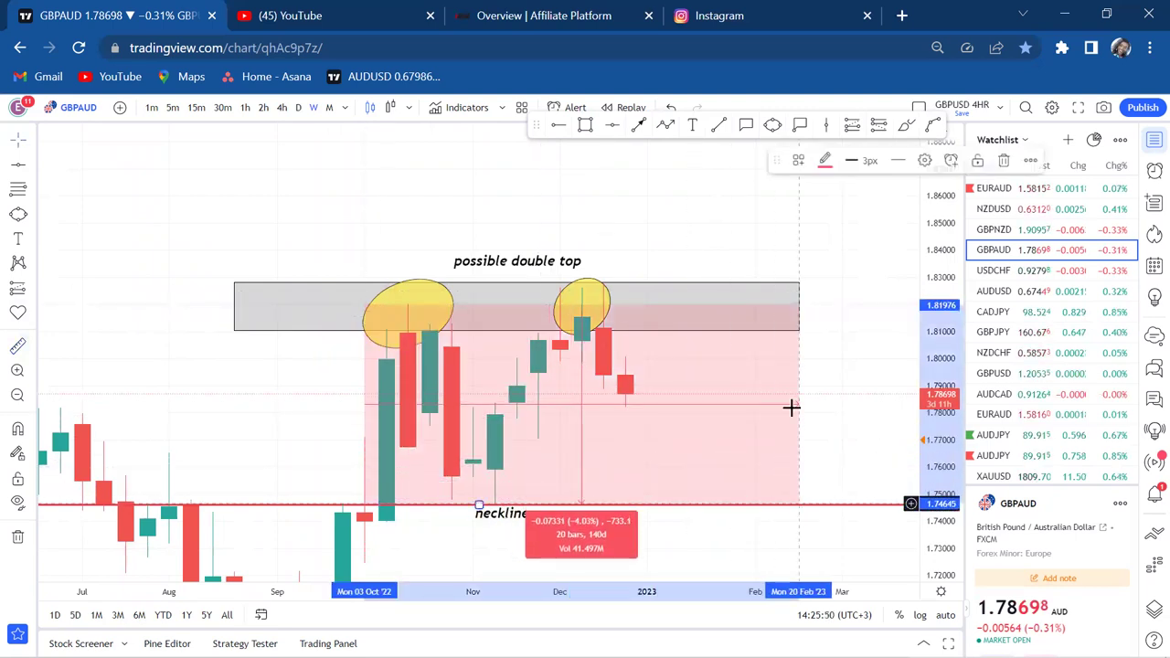
Place a horizontal line at 1.78311 along the latest weekly candle's low and colour it green
left_click(613, 124)
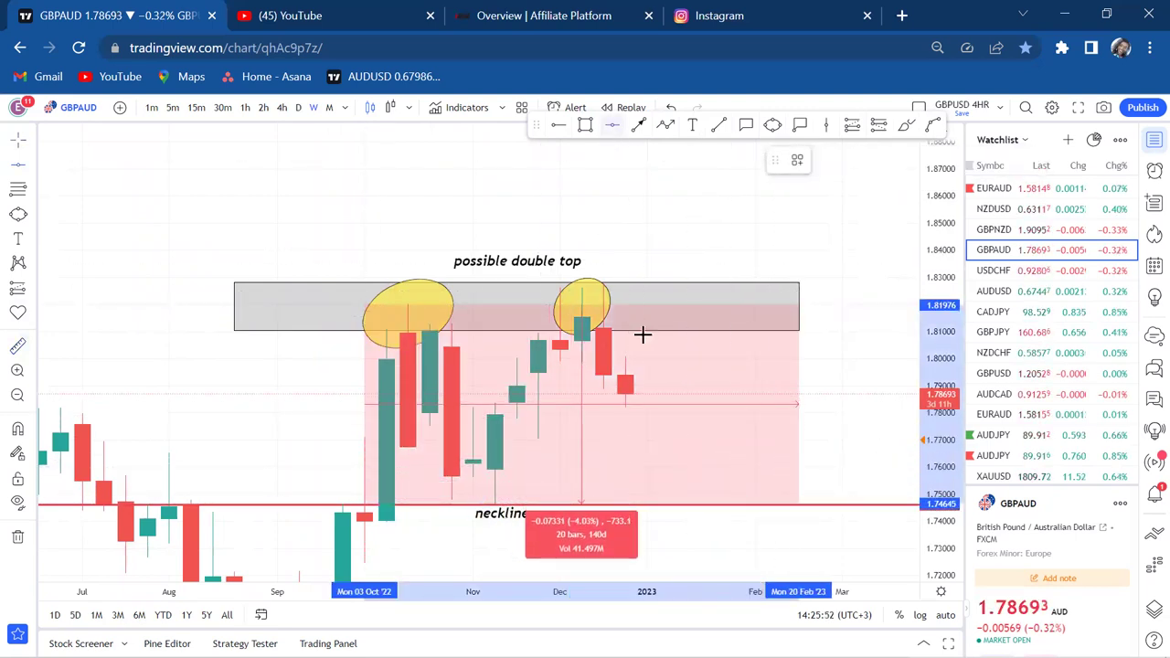
left_click(716, 404)
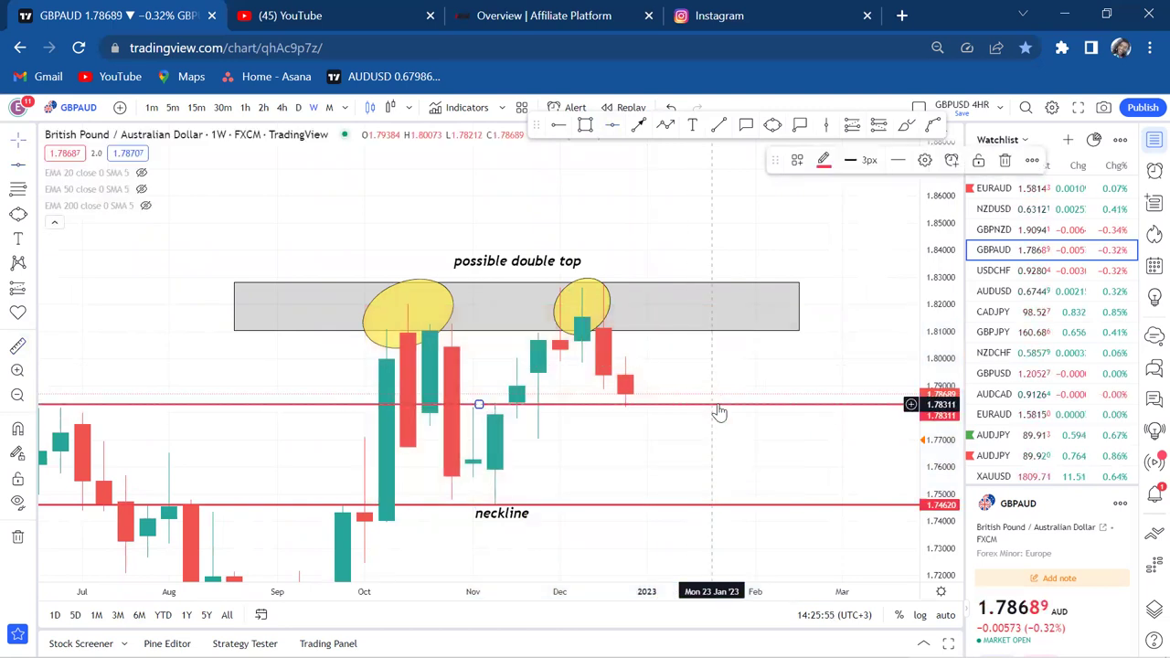
left_click(824, 165)
left_click(873, 208)
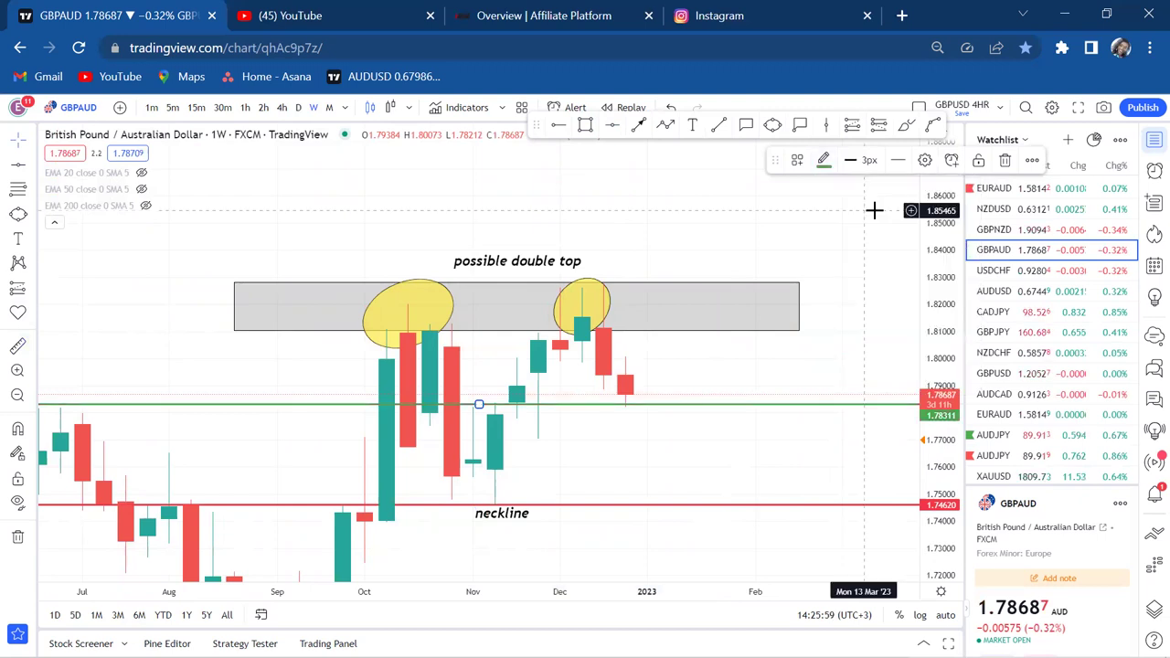
Draw a candle-sized rectangle from 1.79494 to 1.78001 just after the latest candle and fill it red at 81% opacity
scroll(873, 210, "down", 3)
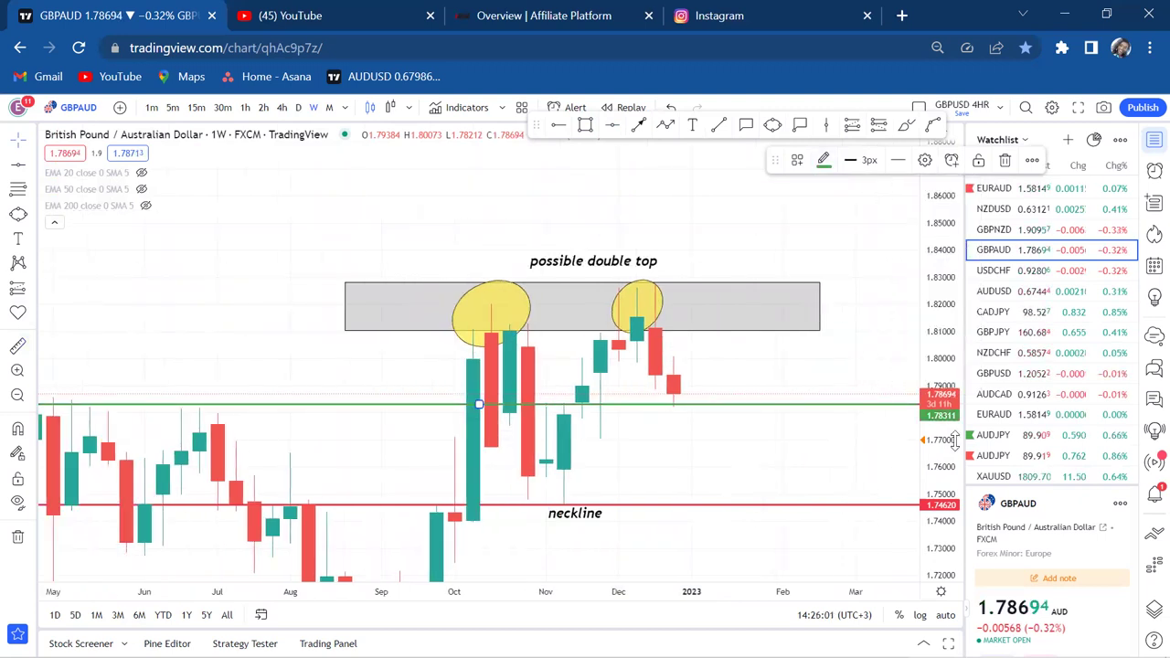
scroll(841, 332, "up", 3)
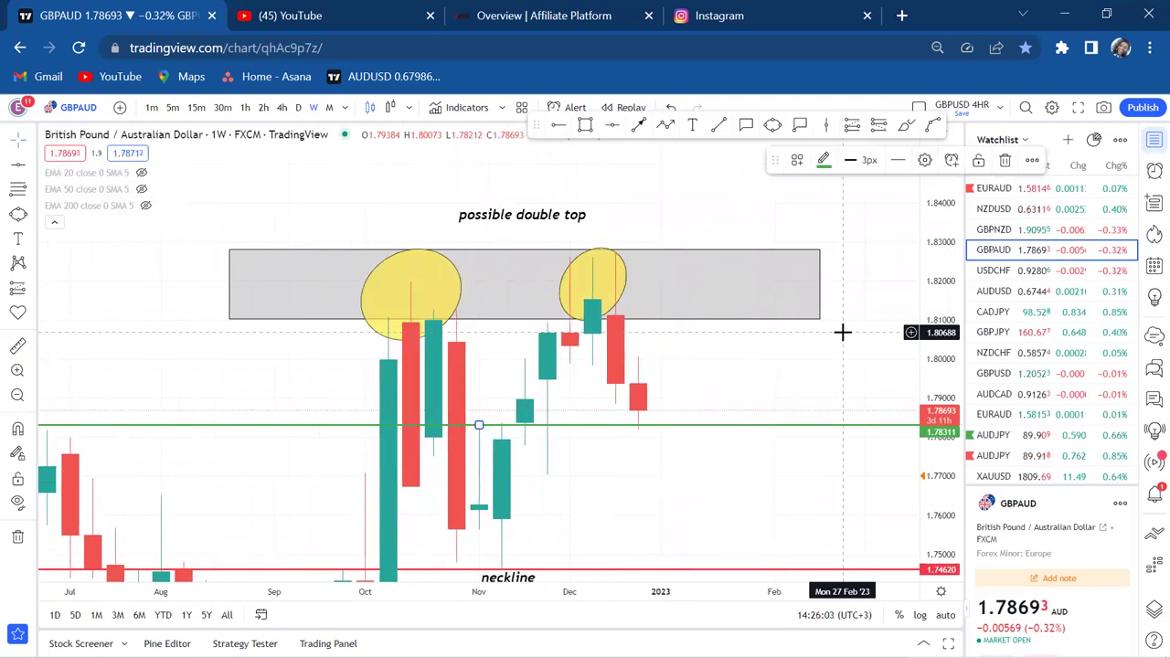
left_click_drag(825, 283, 826, 283)
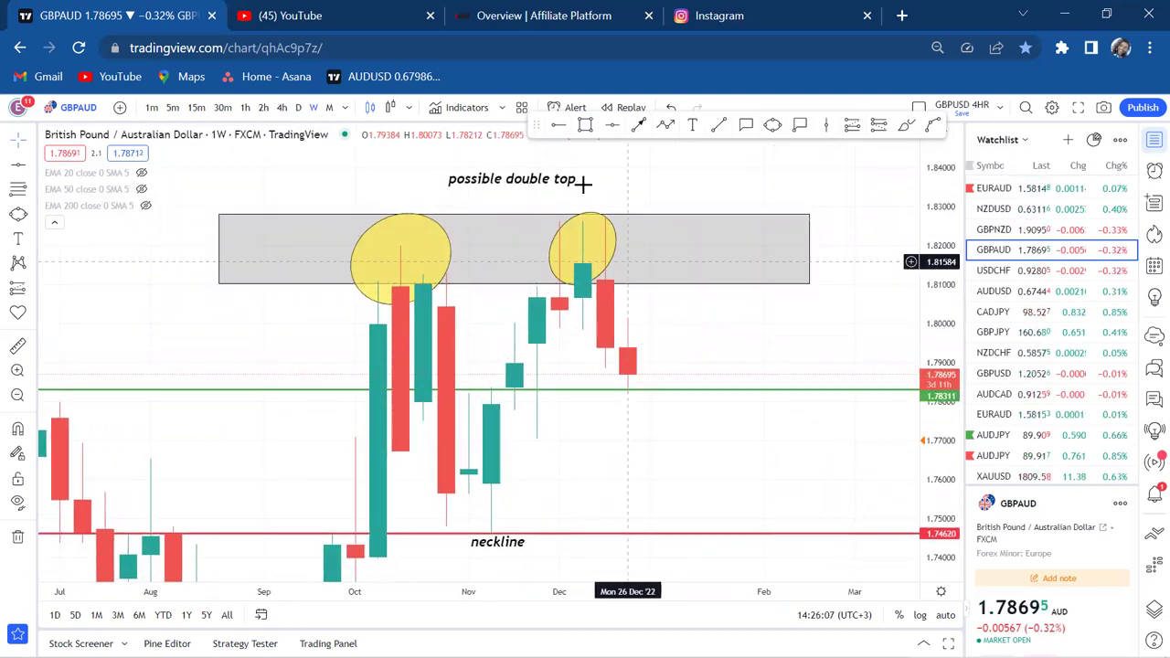
left_click(585, 125)
left_click(648, 344)
left_click(668, 401)
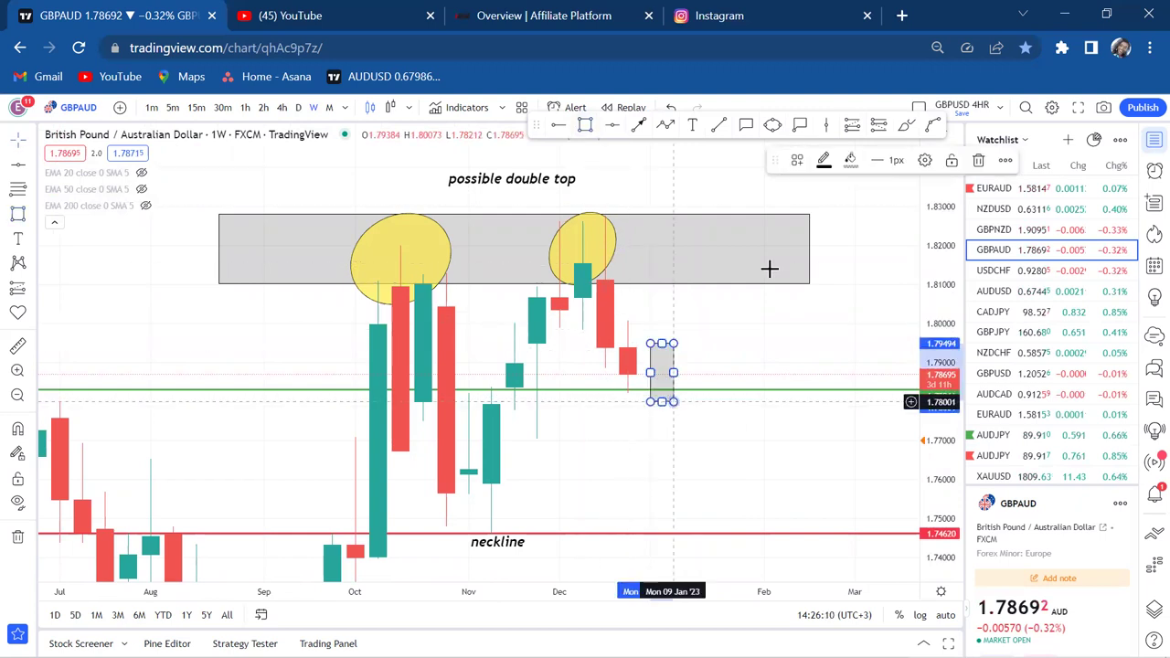
left_click(850, 159)
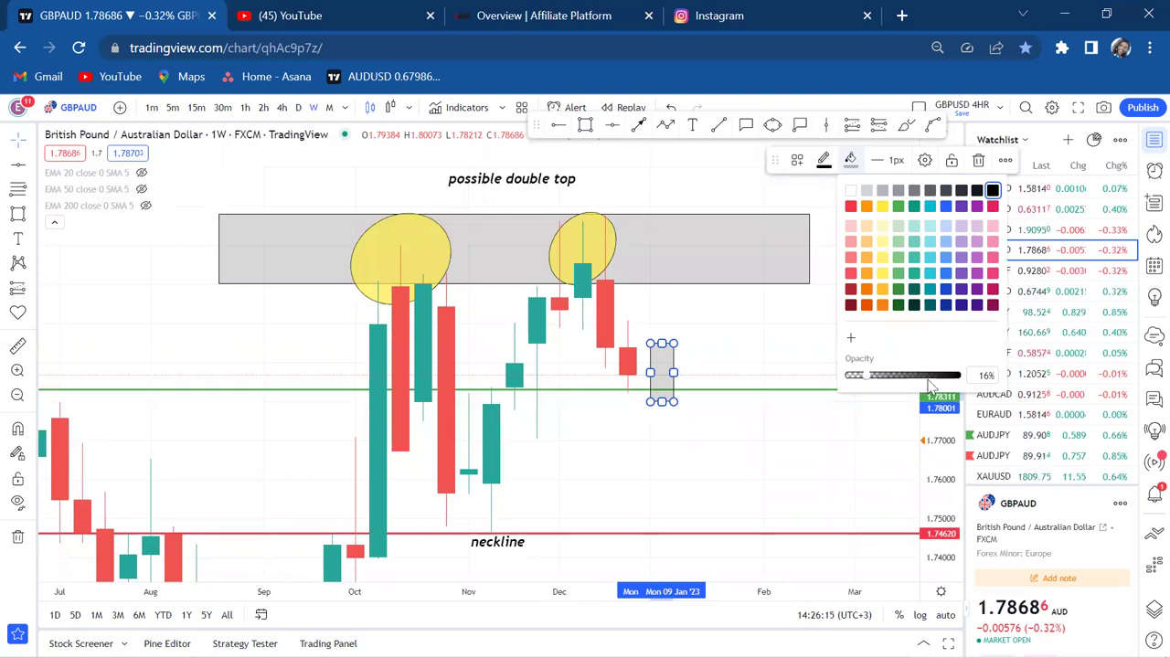
left_click_drag(877, 383, 936, 383)
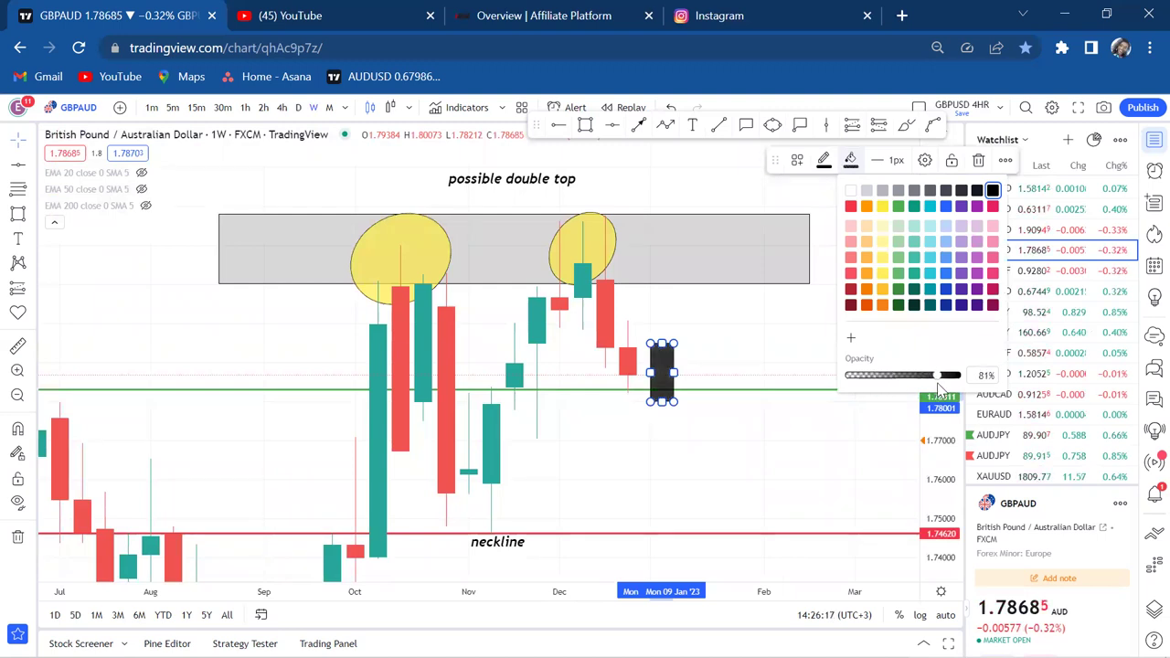
left_click(851, 207)
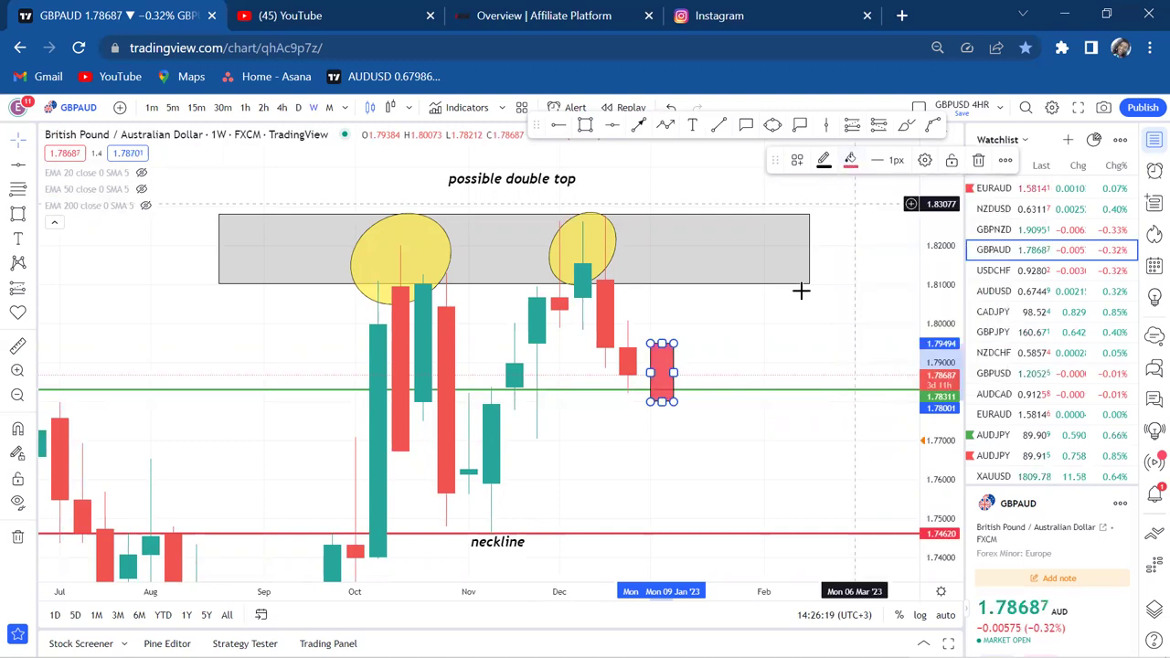
left_click(771, 335)
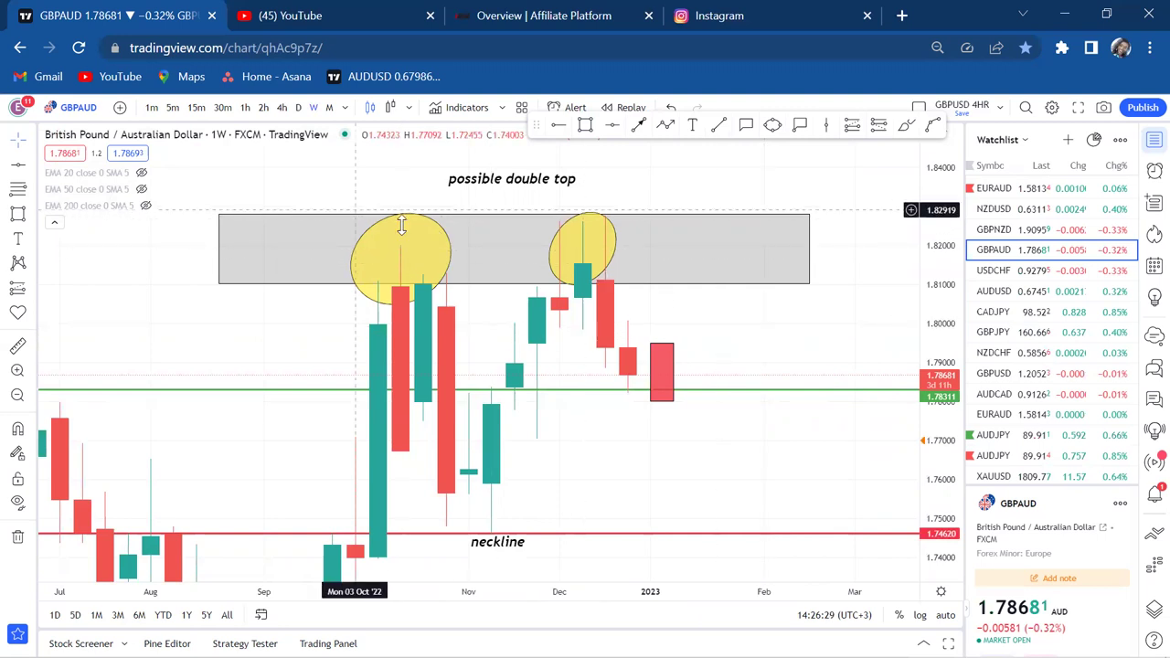
Move the "possible double top" label closer to the resistance rectangle, slightly nearer the October ellipse
left_click_drag(480, 192, 457, 208)
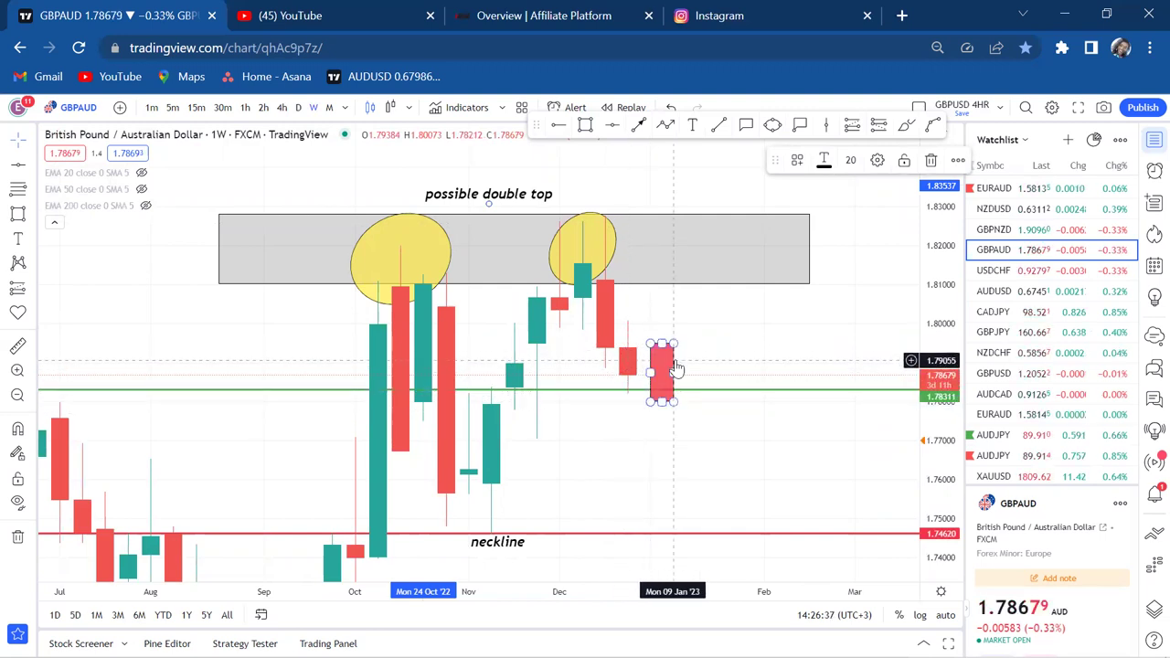
Draw an arrow from 1.81408 at 6 March 2023 to the red rectangle's edge at 1.79073
left_click(642, 125)
left_click(854, 270)
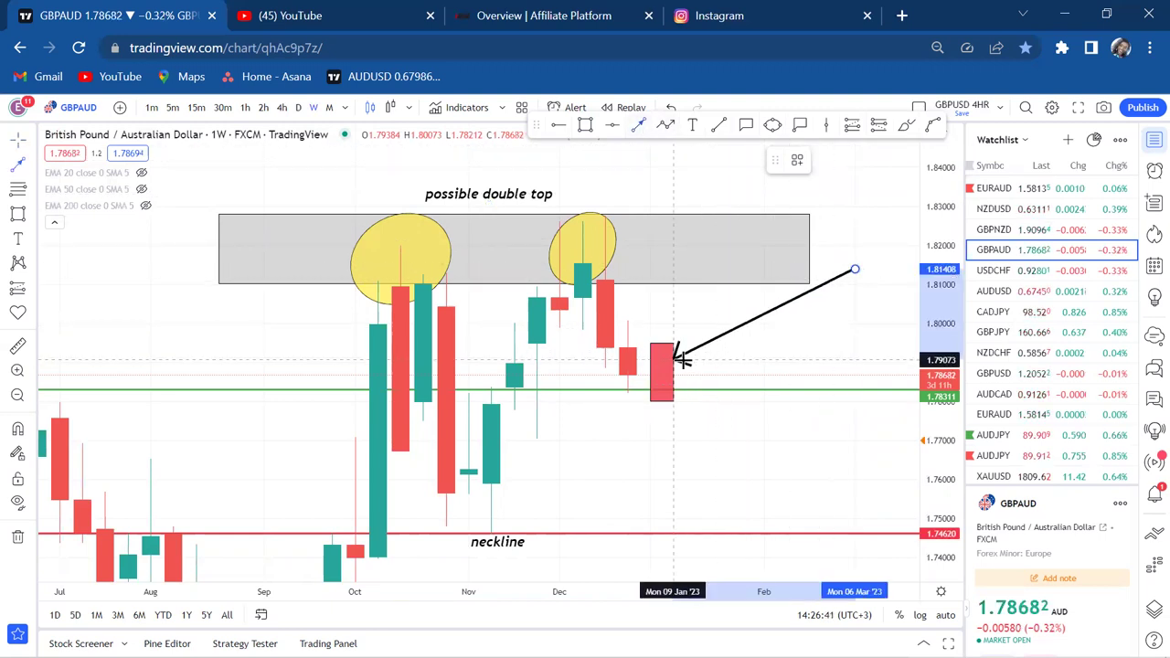
left_click(676, 358)
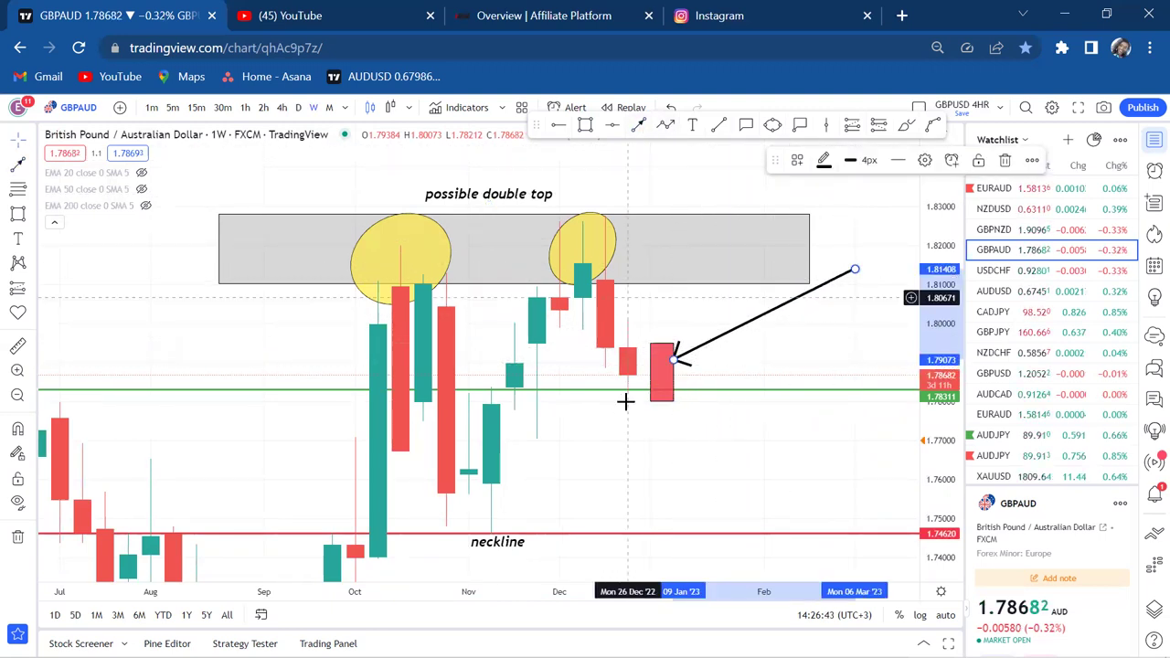
Delete the red candle-sized rectangle and the black arrow pointing at it
left_click_drag(946, 388, 943, 373)
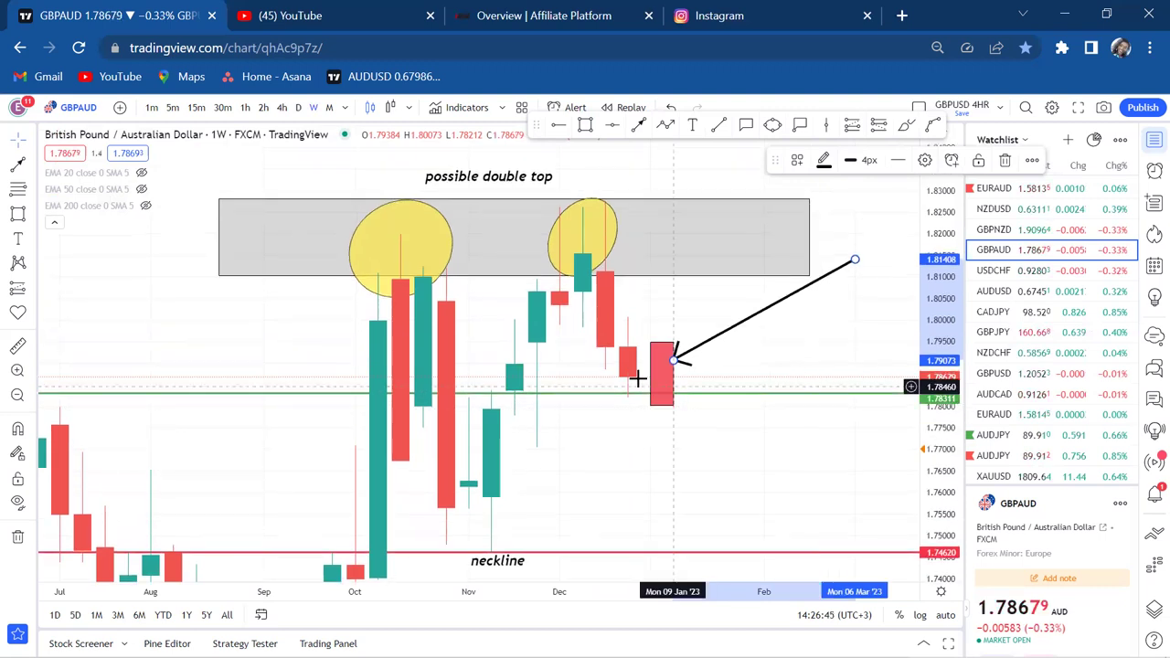
left_click(671, 398)
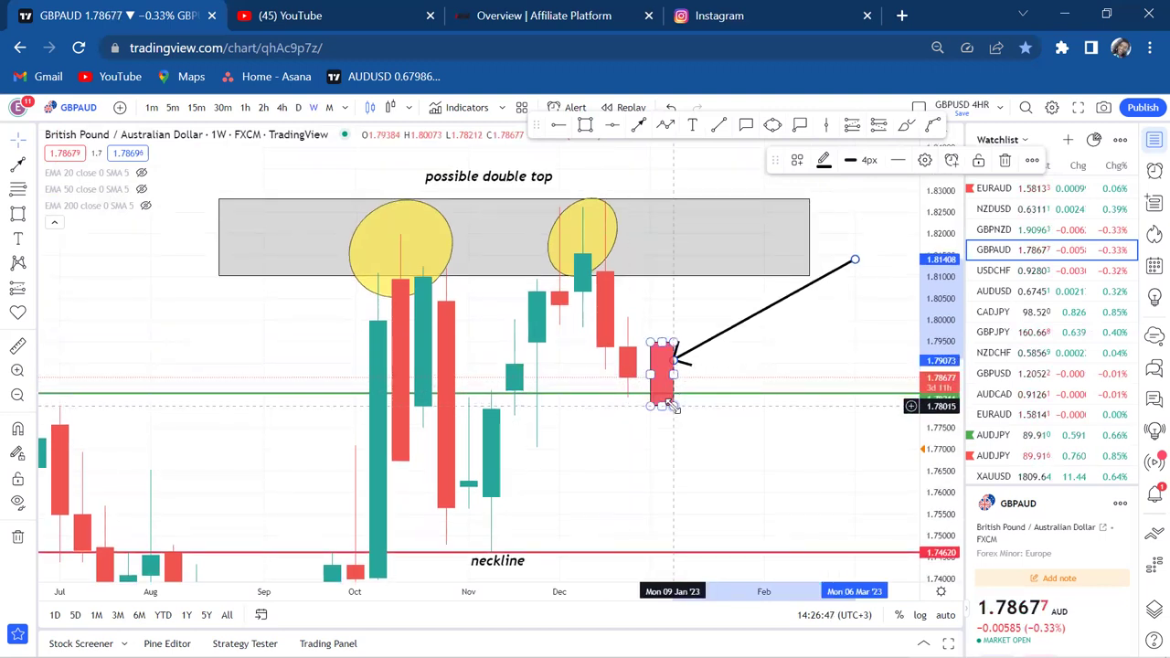
key("Delete")
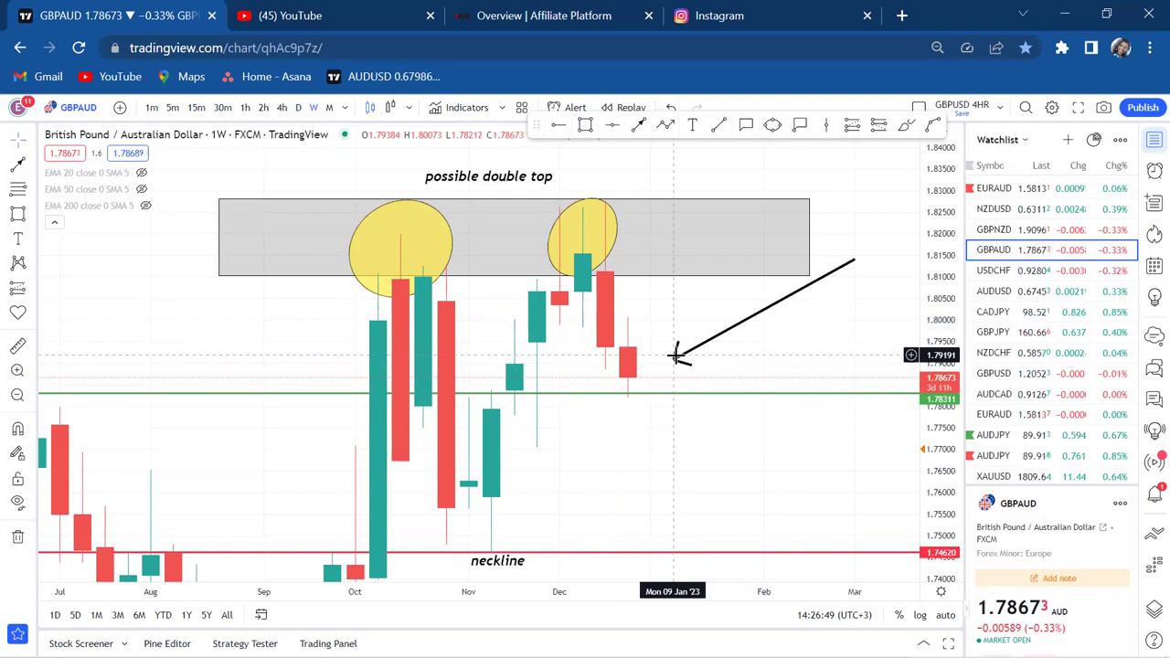
left_click(677, 356)
key("Delete")
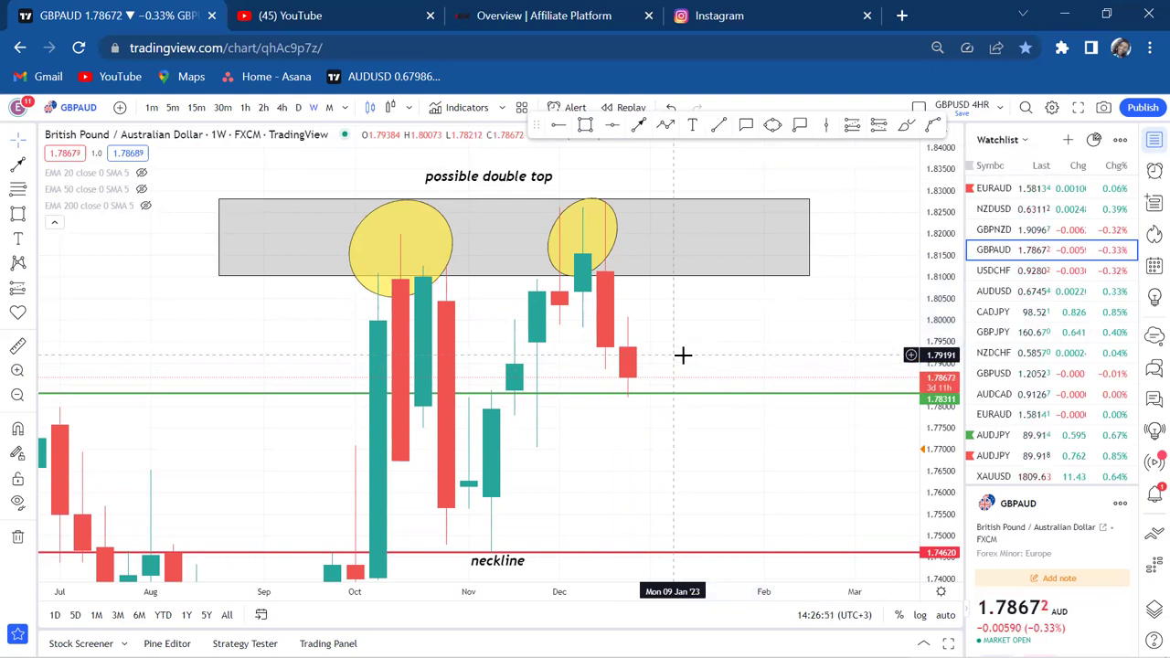
Place a horizontal ray at 1.75854 starting from the 10 October 2022 candle
left_click_drag(685, 353, 691, 253)
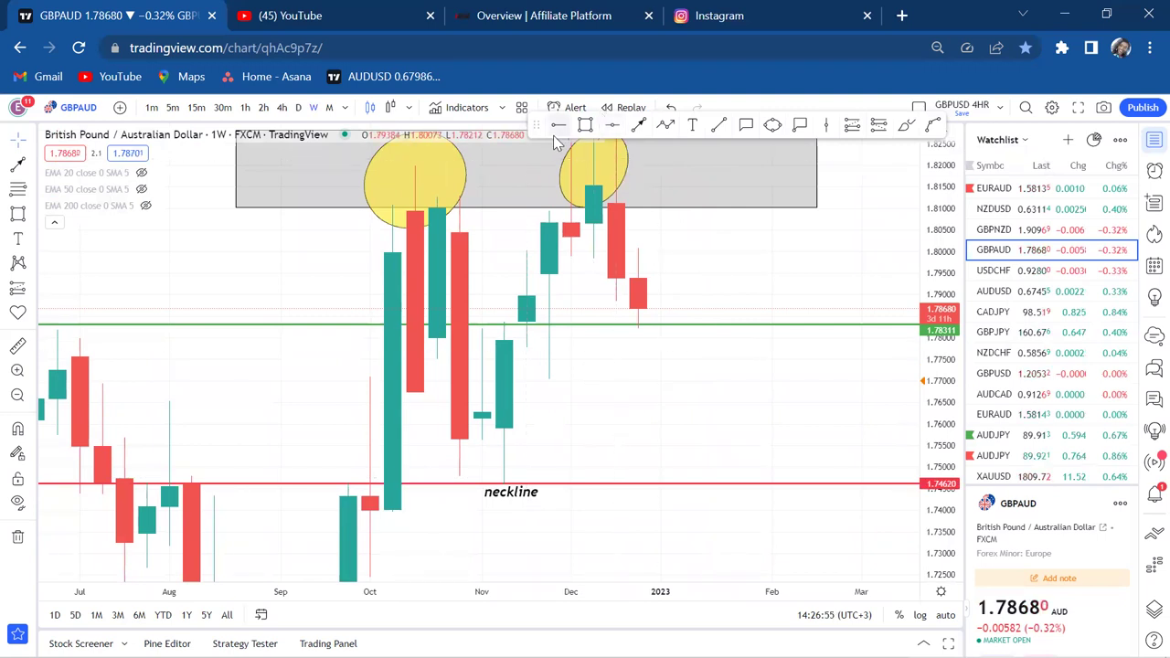
left_click(393, 430)
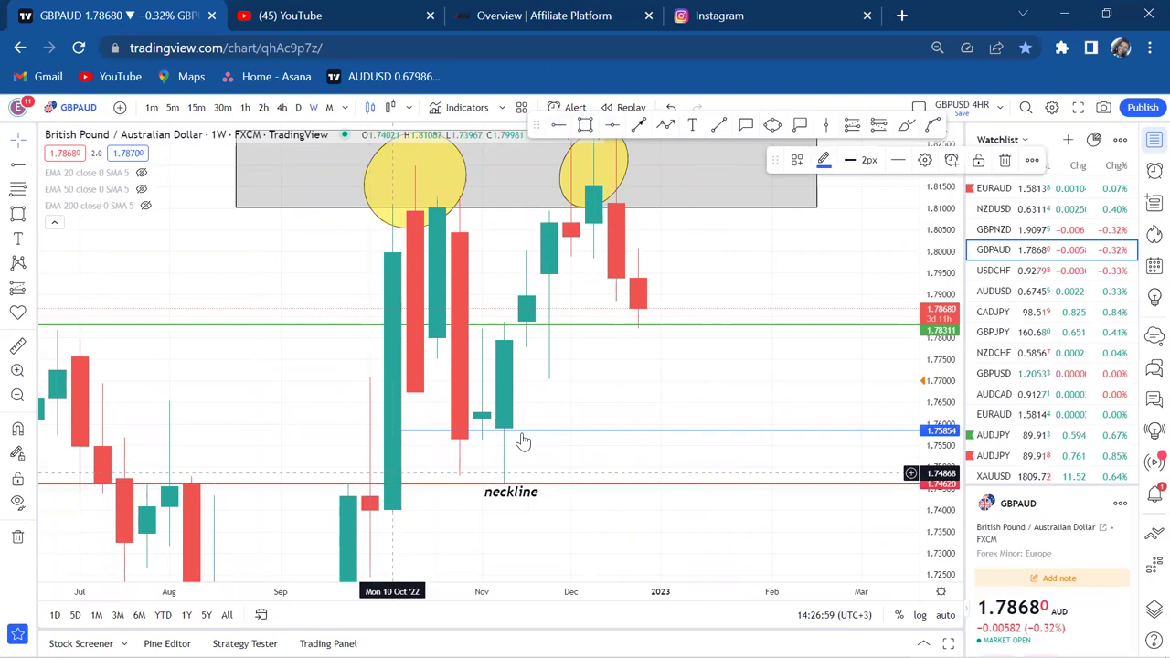
Measure the price distance from just below the green line down to the blue ray, then clear the measurement
left_click(18, 345)
left_click(646, 341)
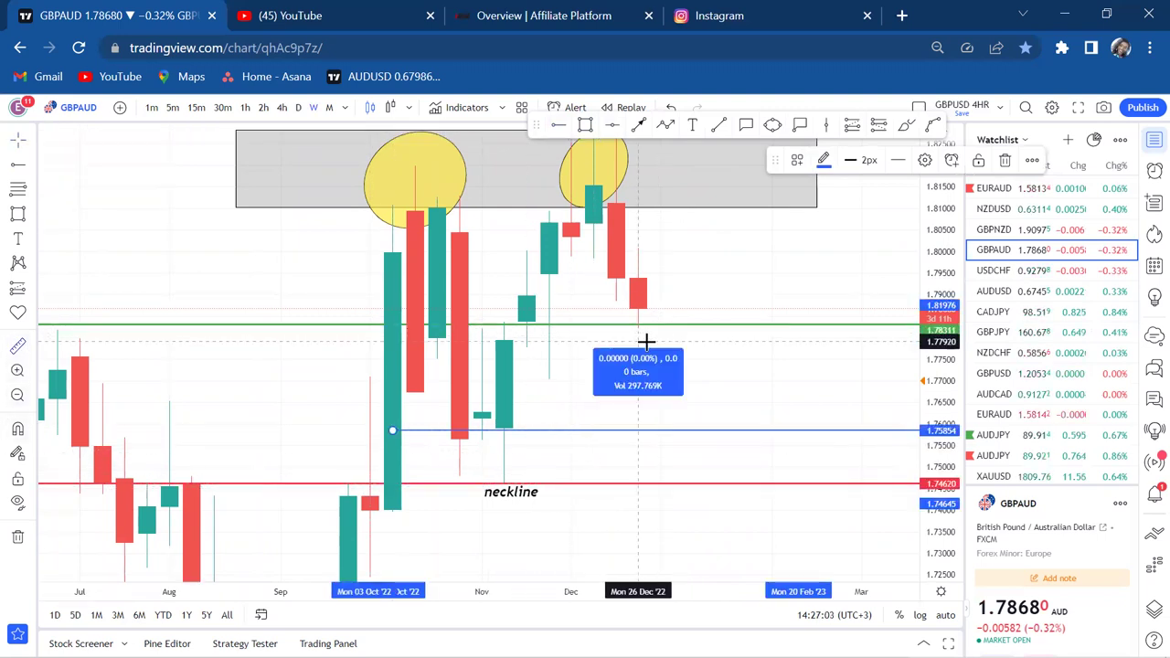
left_click(731, 429)
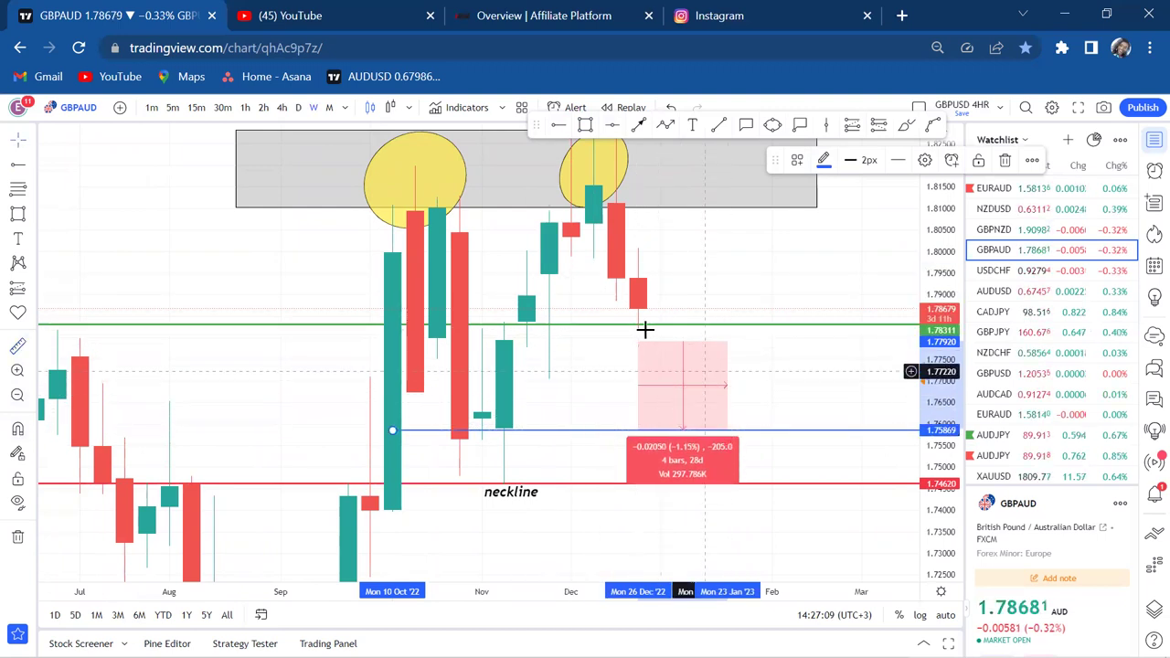
left_click(776, 392)
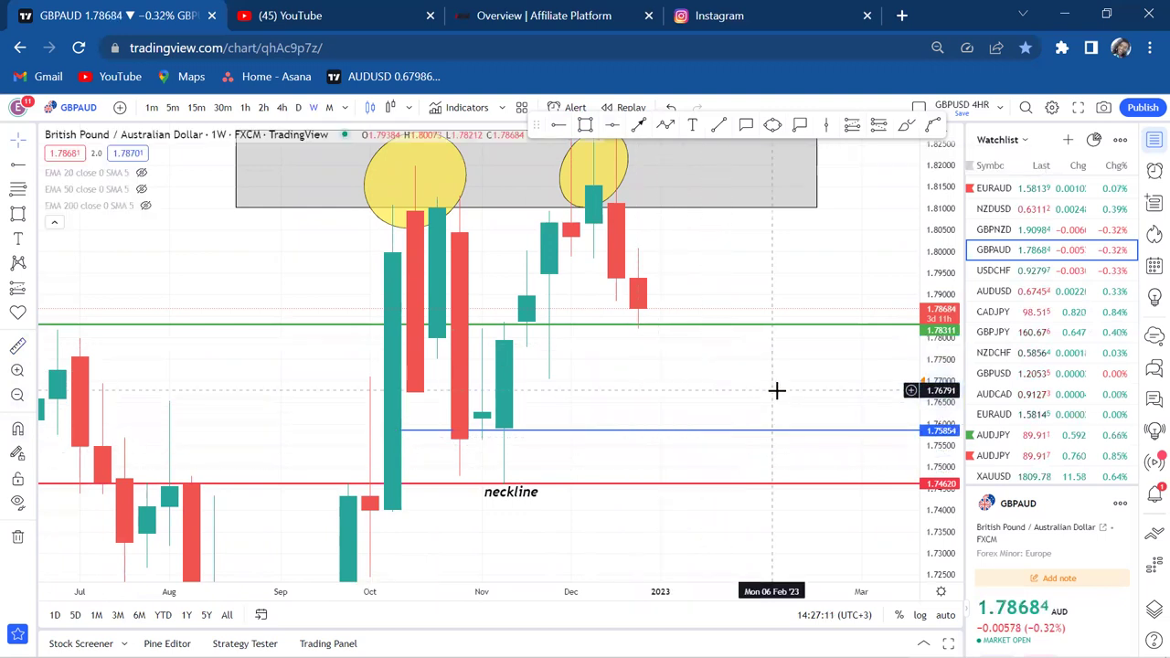
Measure the price distance from the blue ray down to the red neckline, then clear the measurement
left_click(17, 347)
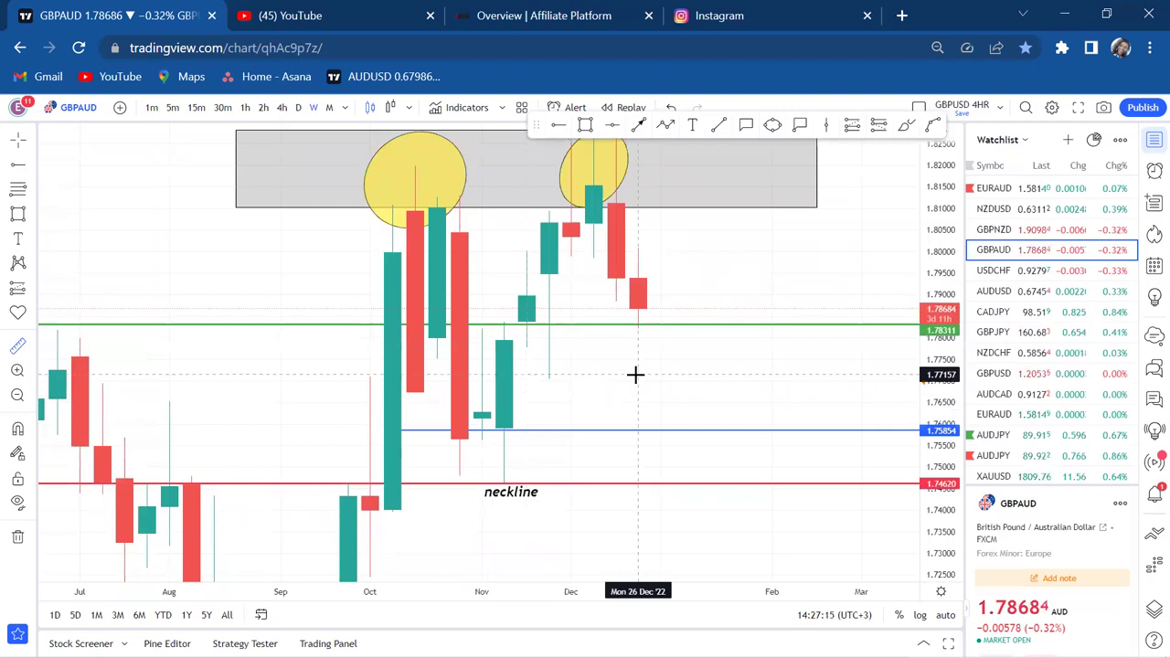
left_click(632, 430)
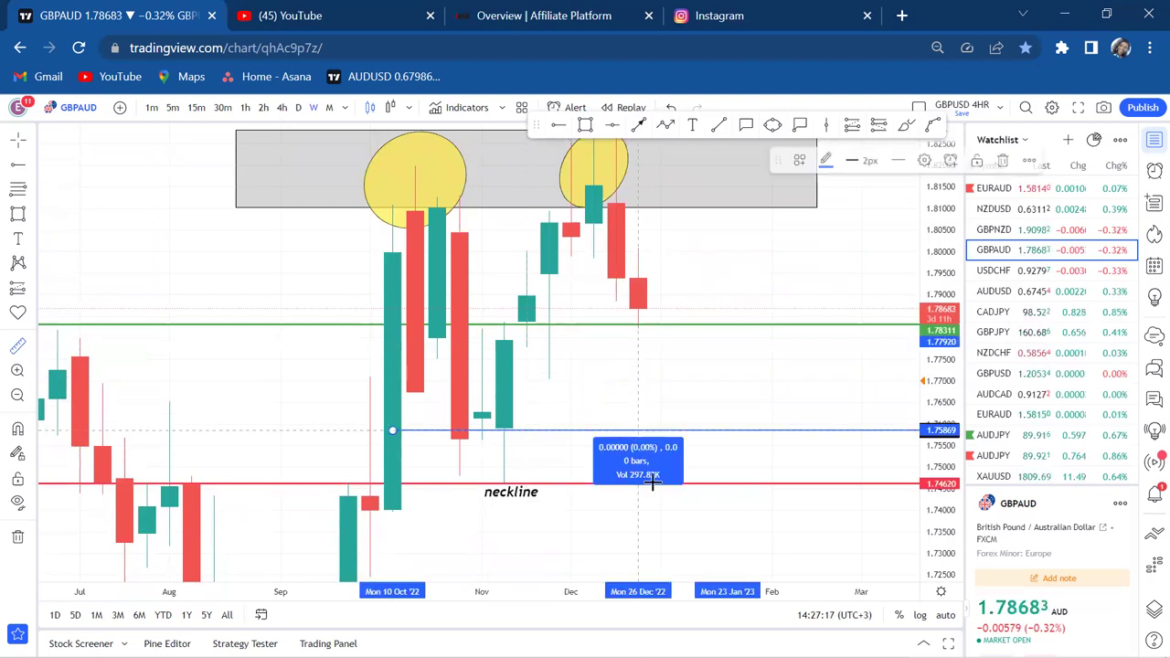
left_click(731, 463)
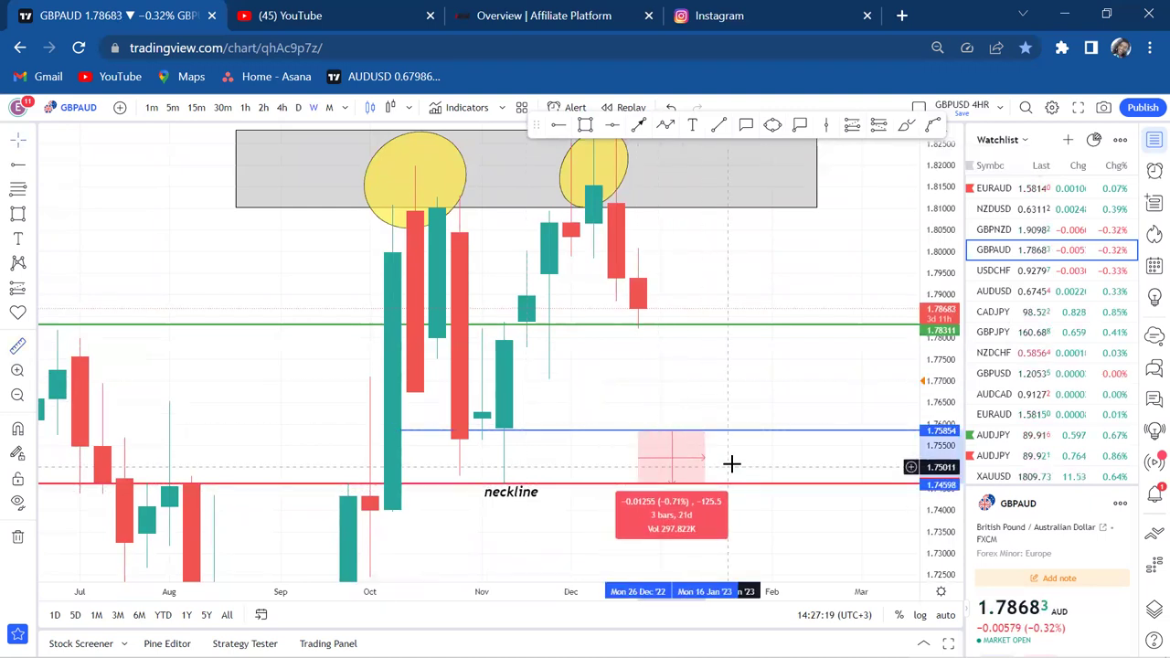
left_click(731, 463)
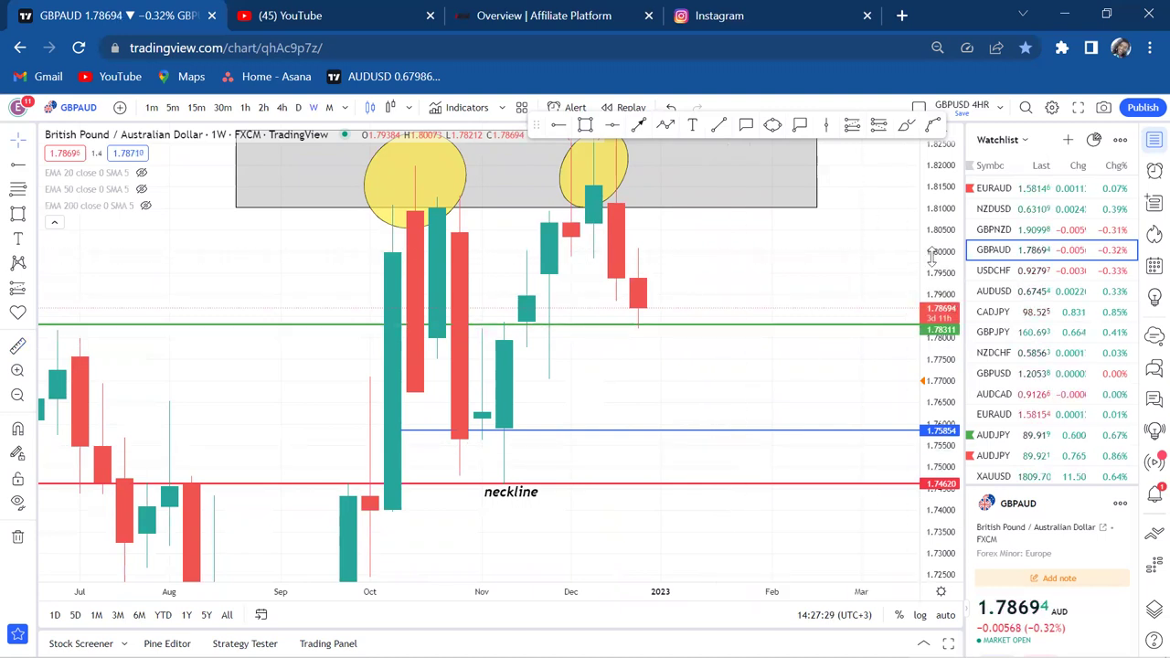
Remove the red rectangle covering the latest weekly candle
left_click_drag(824, 265, 821, 296)
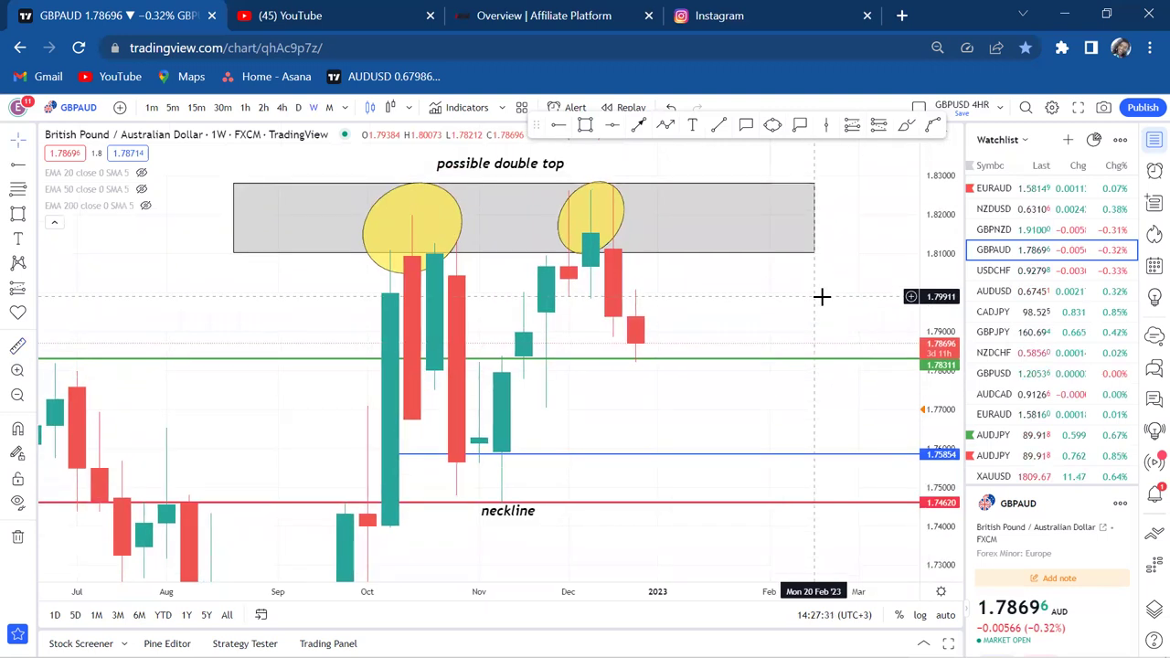
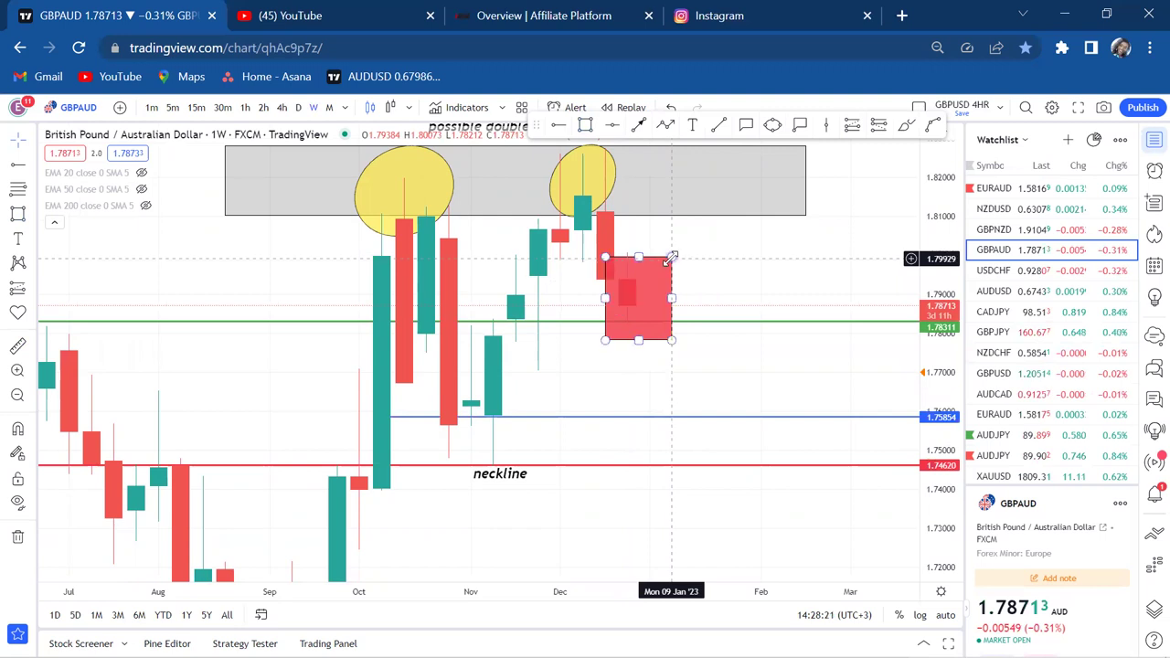
key("Escape")
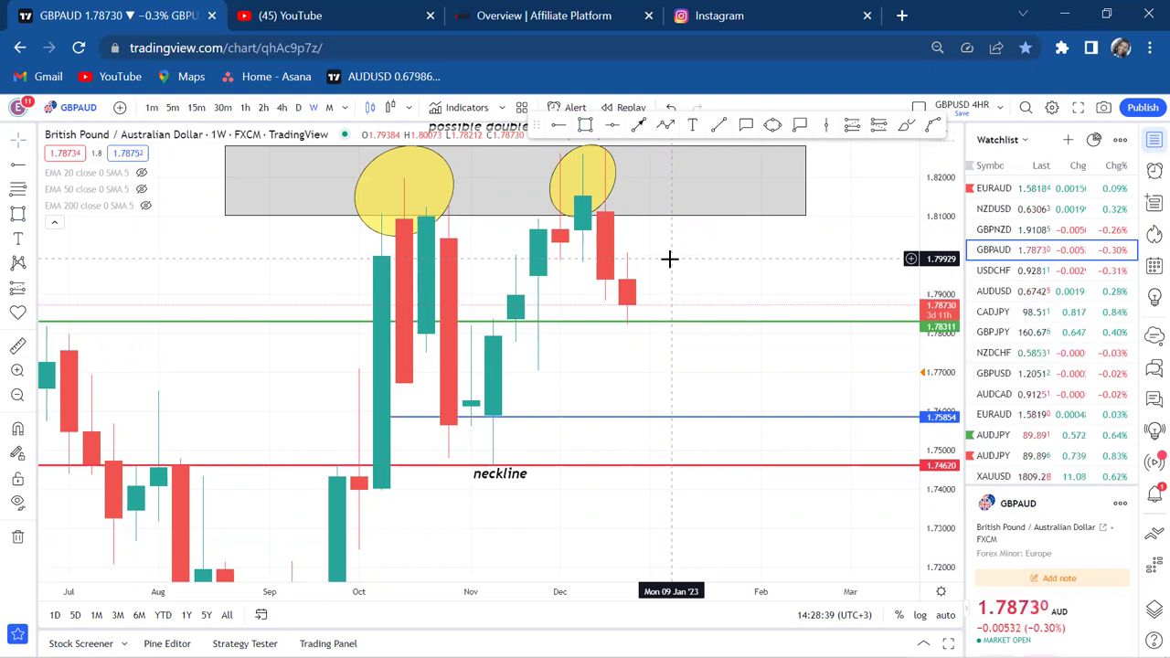
Draw a narrow rectangle between the two peaks, spanning from the red neckline up to the top edge of the grey zone
scroll(715, 321, "down", 2)
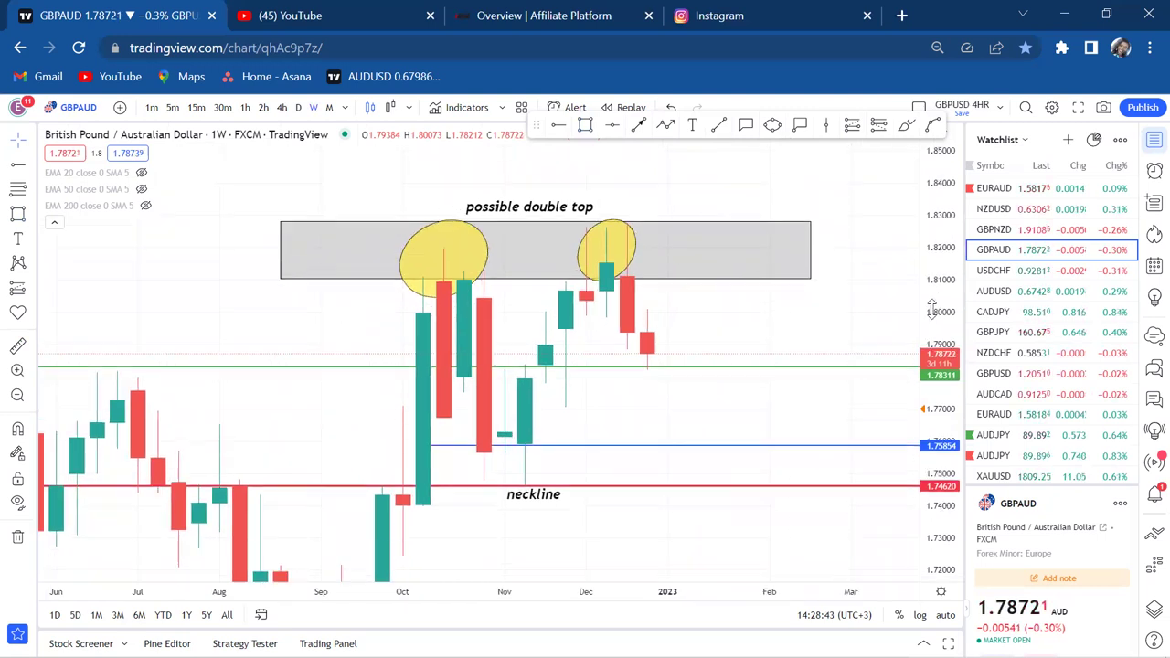
scroll(775, 327, "down", 2)
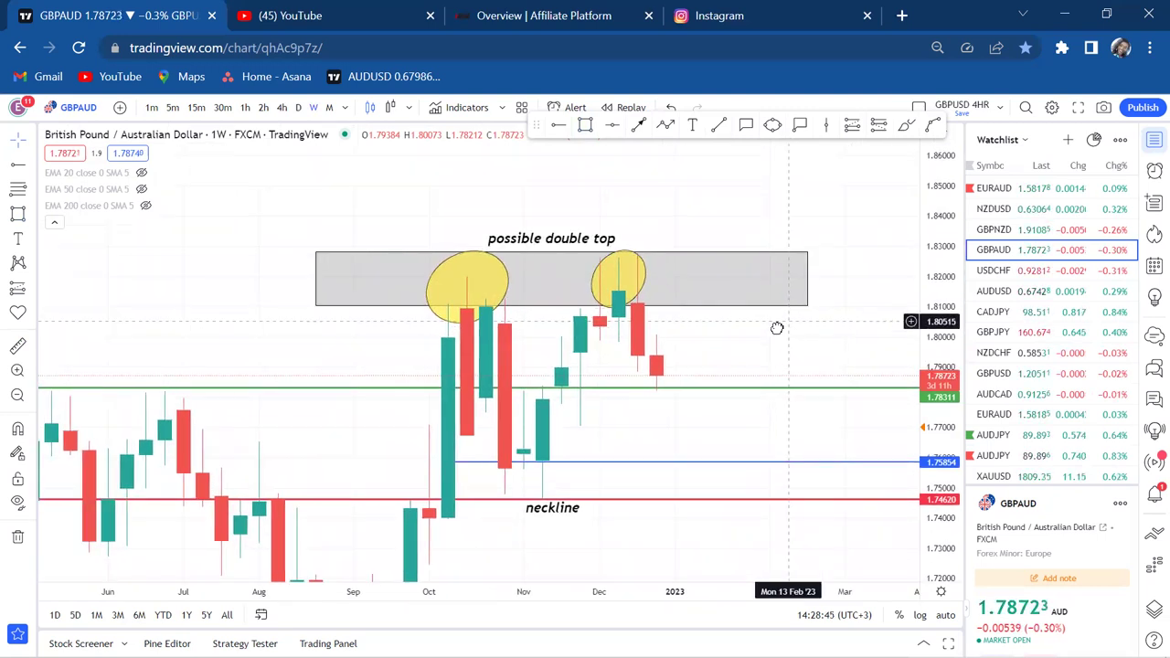
left_click(586, 126)
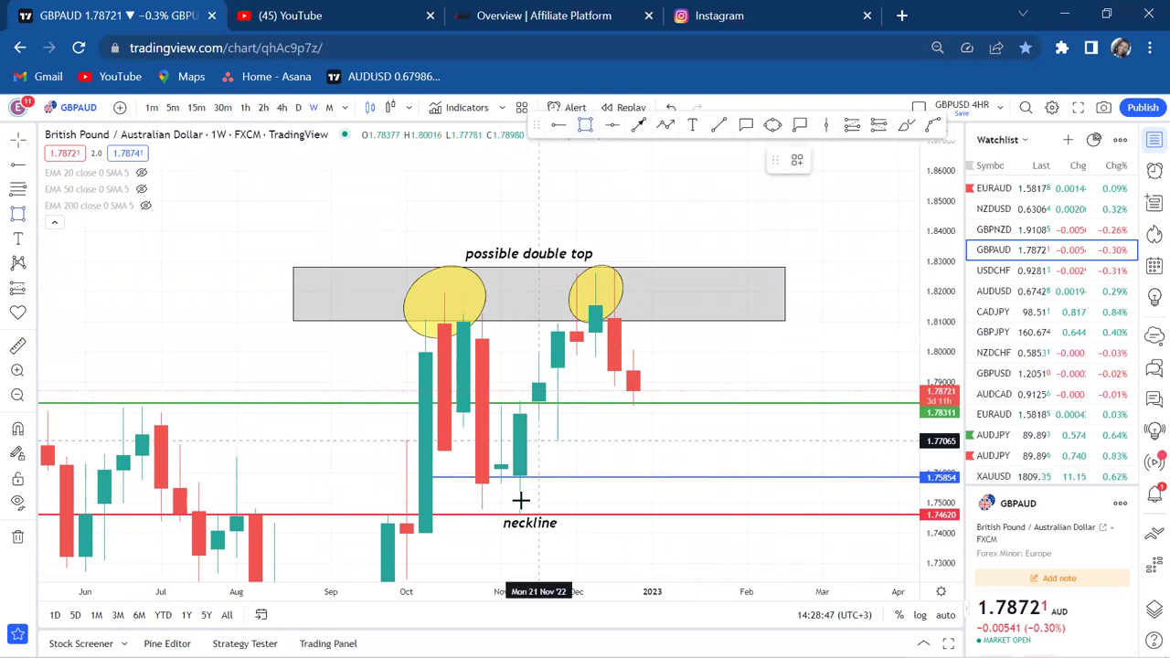
left_click_drag(501, 514, 541, 267)
Move the red rectangle up so its base rests at 1.82762 on the grey zone's top edge, projecting the pattern height upward
left_click(671, 152)
left_click_drag(671, 153, 689, 332)
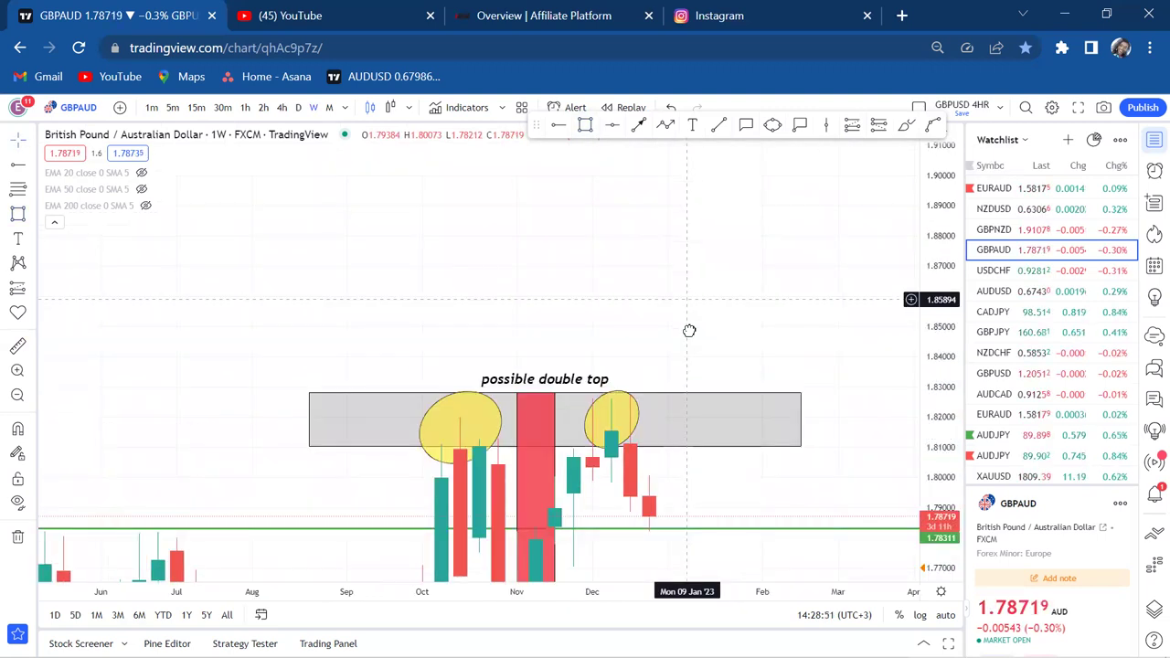
left_click_drag(553, 424, 564, 192)
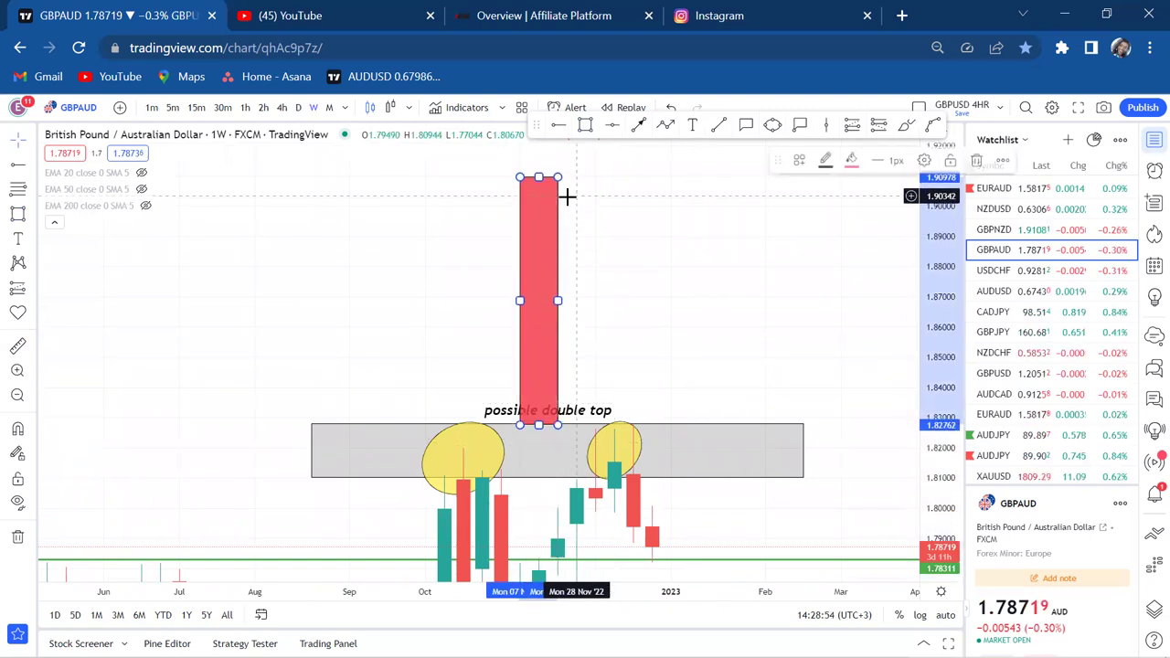
Fill the projection rectangle with yellow and narrow it so its later edge falls on 14 November 2022
left_click(850, 157)
left_click(885, 208)
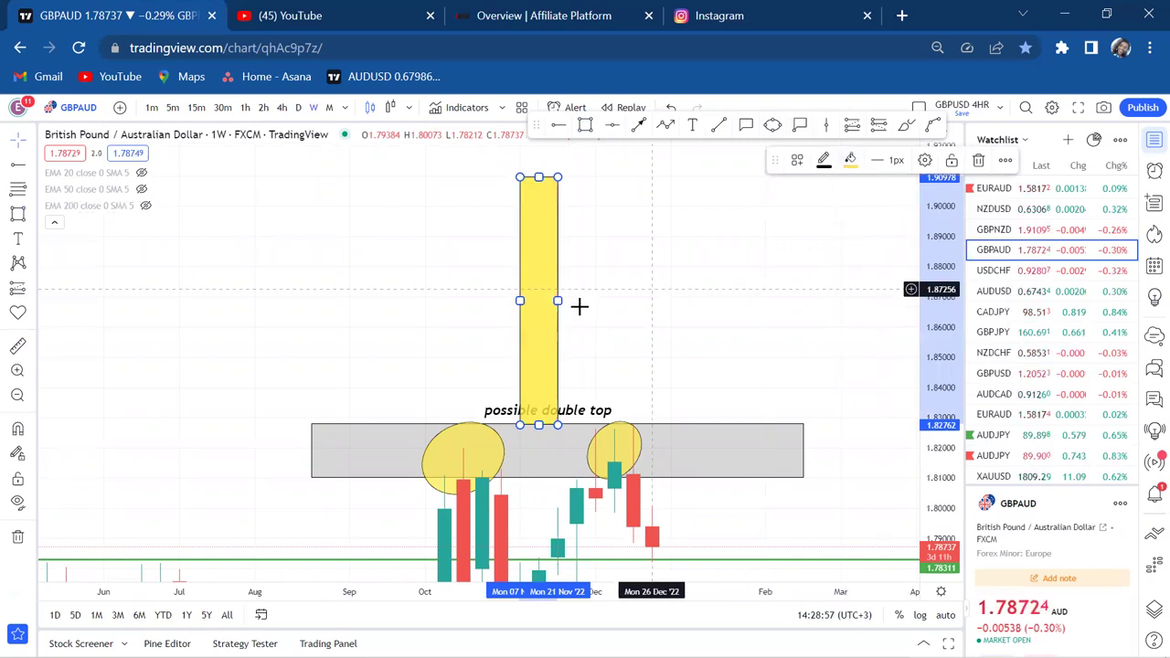
mouse_move(557, 300)
left_mouse_down()
mouse_move(522, 299)
mouse_move(539, 300)
left_mouse_up()
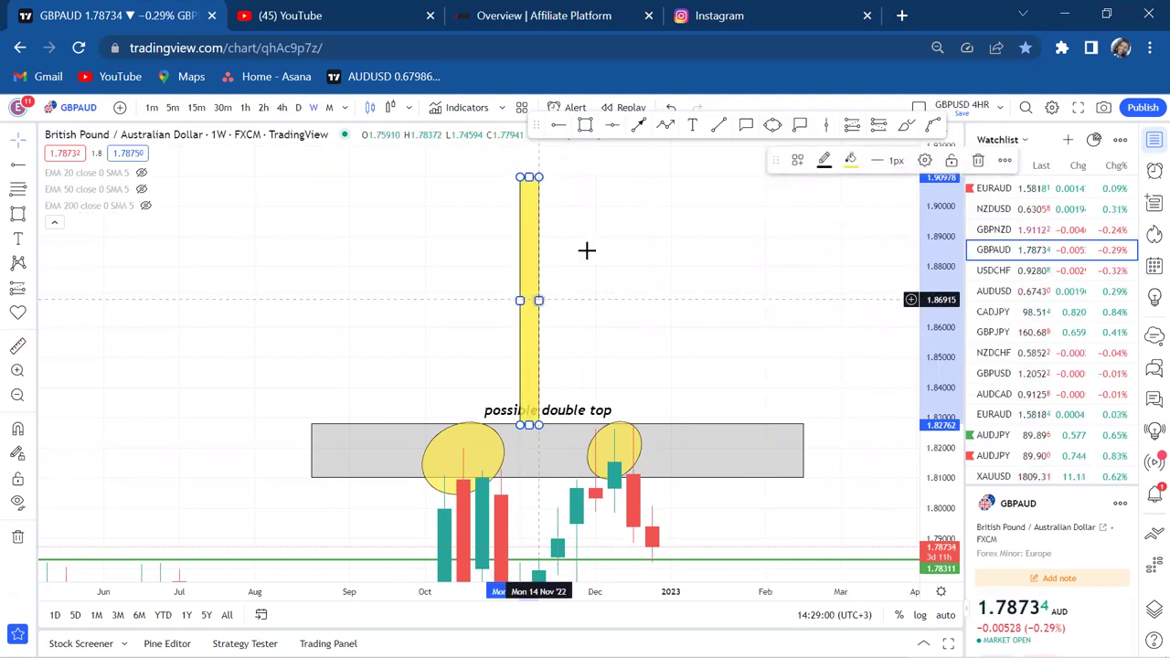
Place a horizontal line at 1.91023 along the top of the yellow rectangle
left_click(615, 130)
left_click(542, 176)
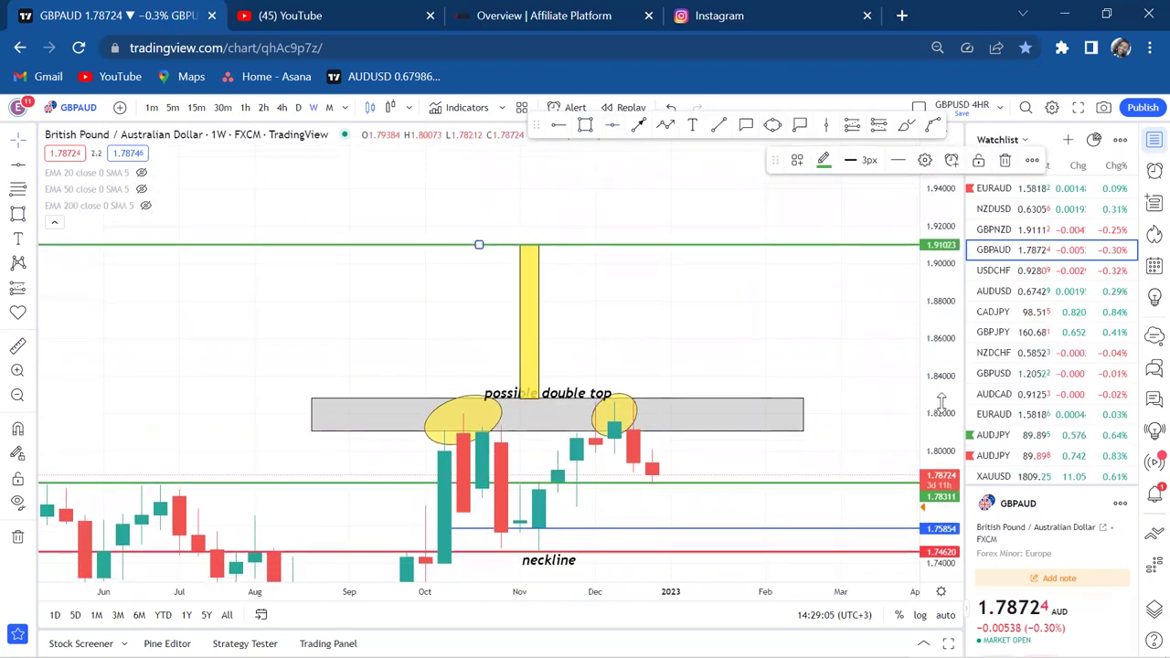
left_click_drag(757, 386, 778, 256)
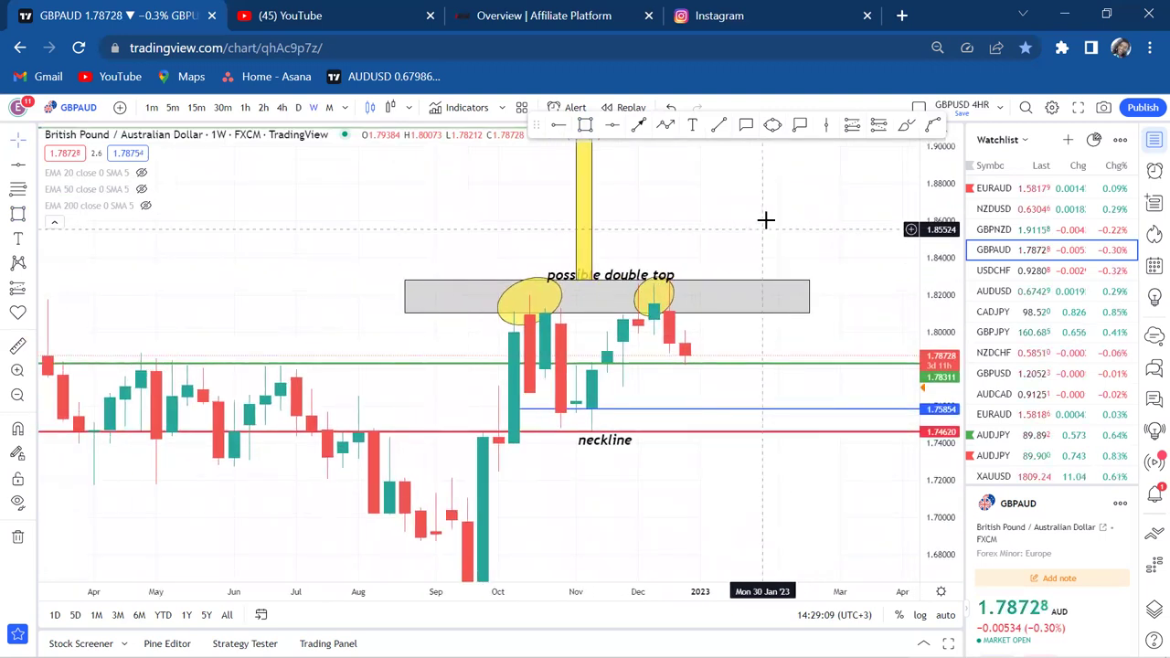
left_click_drag(762, 232, 771, 287)
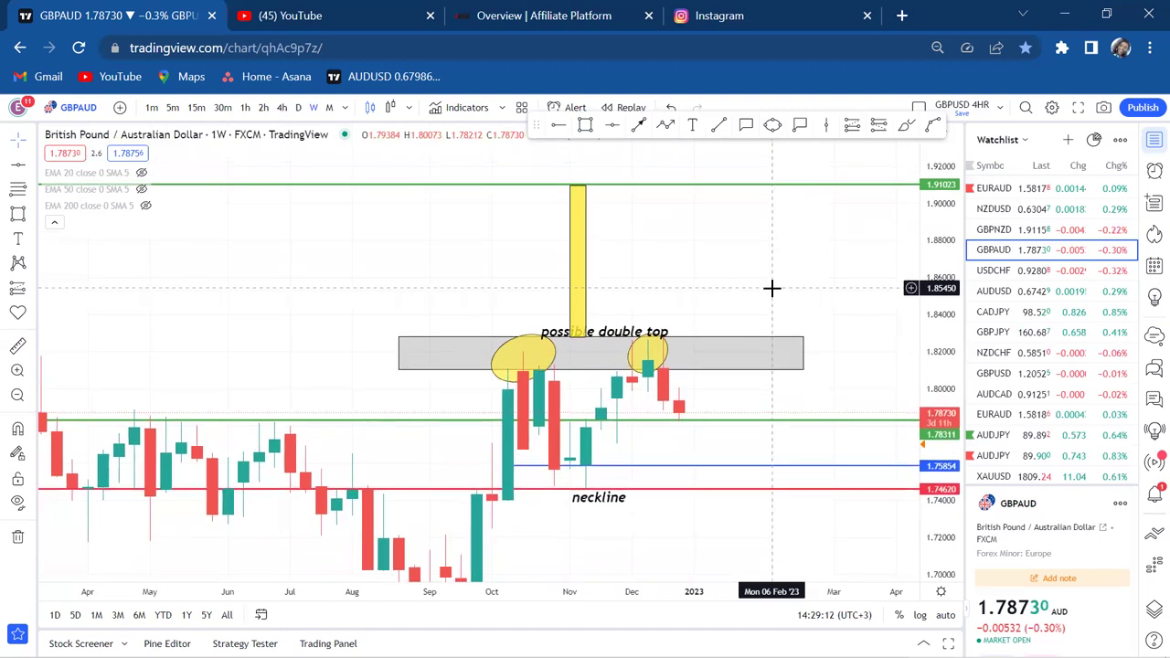
Measure from the grey zone's top to the upper green line and place a horizontal line about midway at 1.86891
left_click(20, 348)
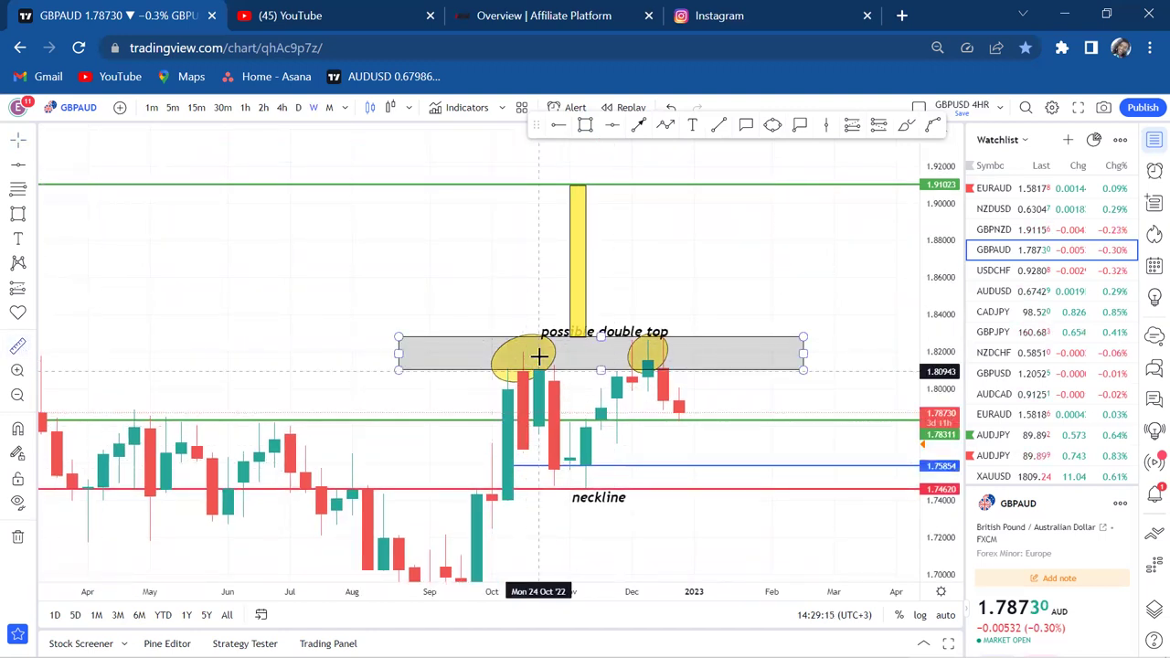
mouse_move(541, 338)
left_mouse_down()
mouse_move(757, 157)
mouse_move(795, 163)
mouse_move(796, 184)
left_mouse_up()
left_click(798, 190)
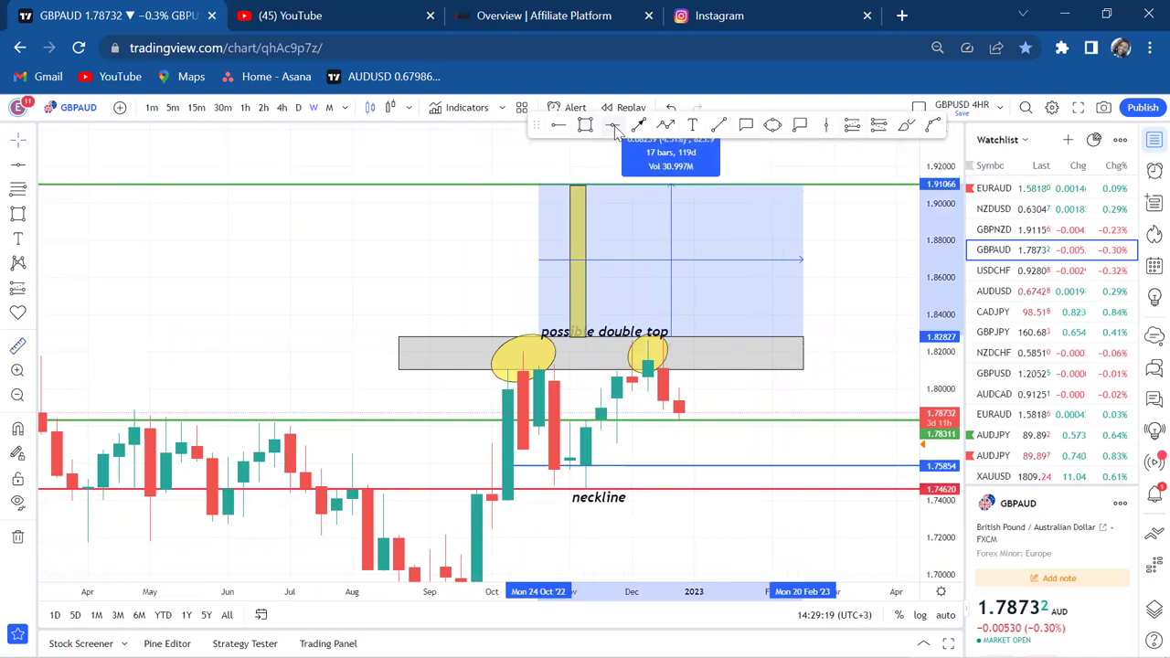
left_click(663, 261)
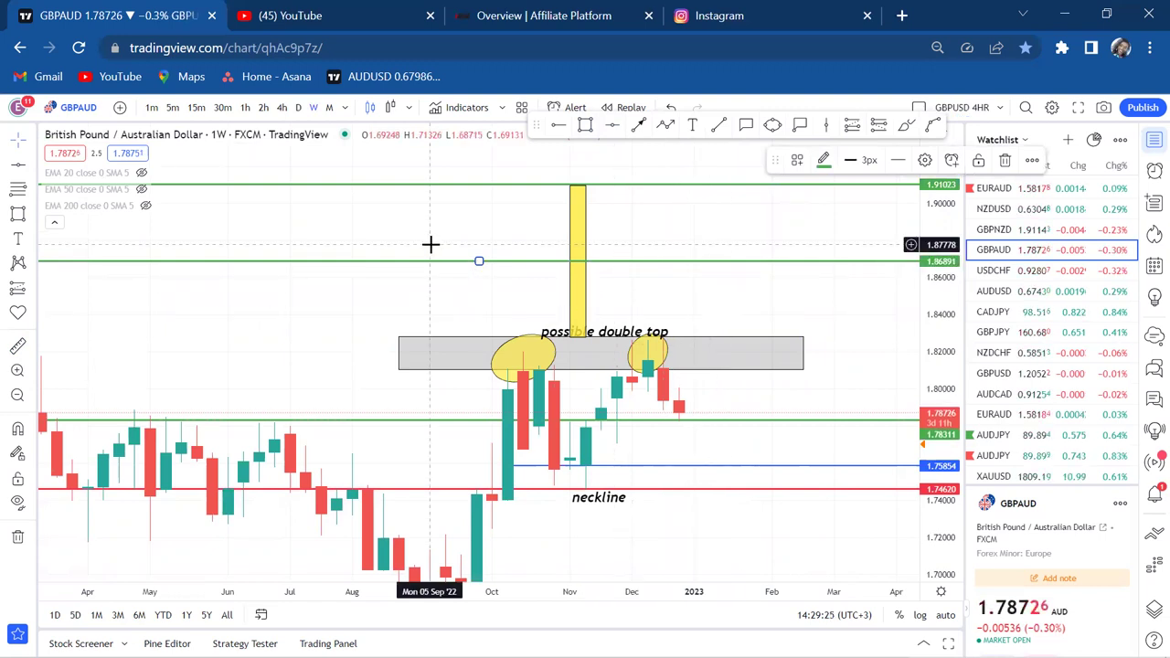
Measure the price distance from beside the latest weekly candle up to just below the 1.86891 line
left_click(18, 345)
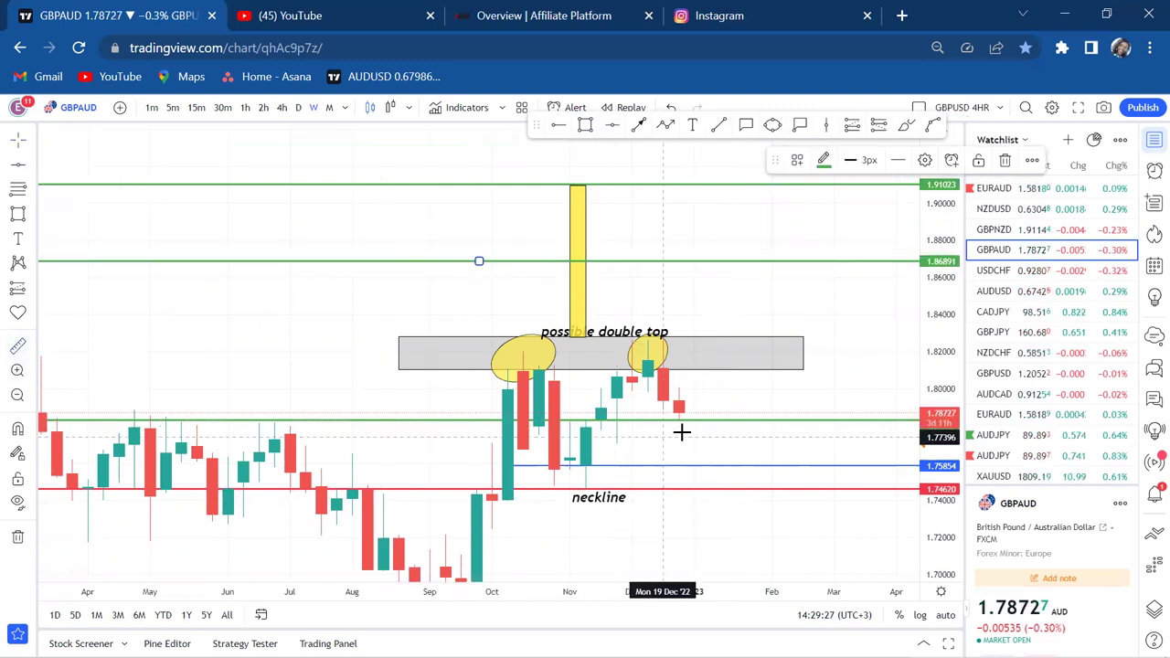
left_click(709, 410)
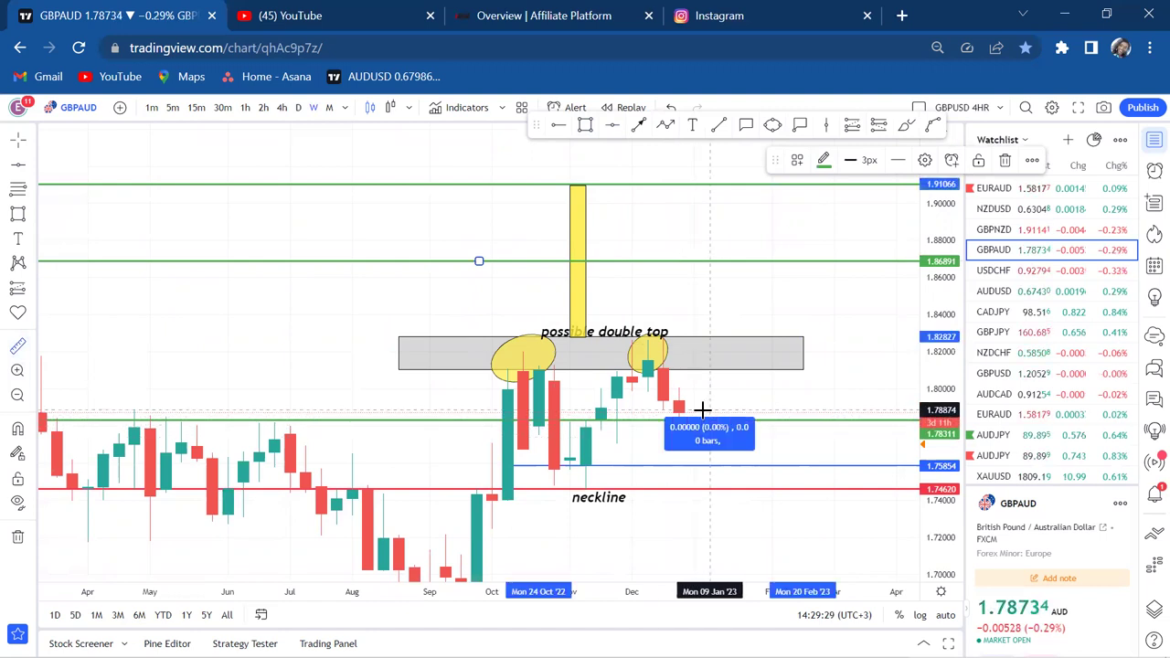
left_click(784, 271)
scroll(836, 317, "up", 1)
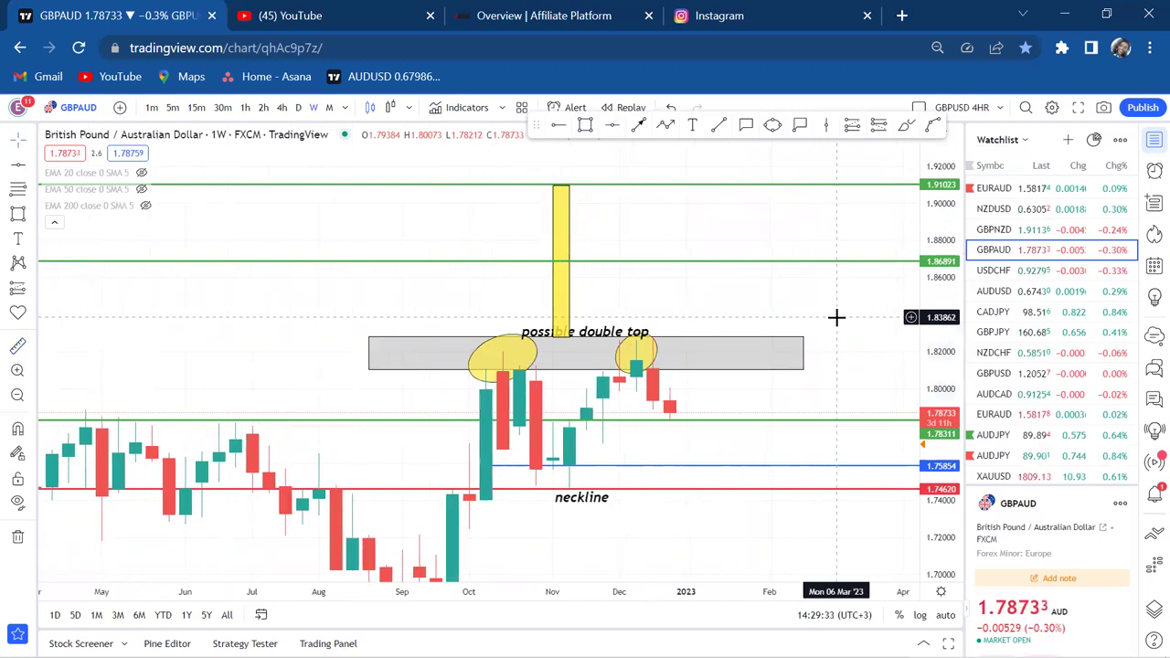
left_click_drag(946, 400, 946, 366)
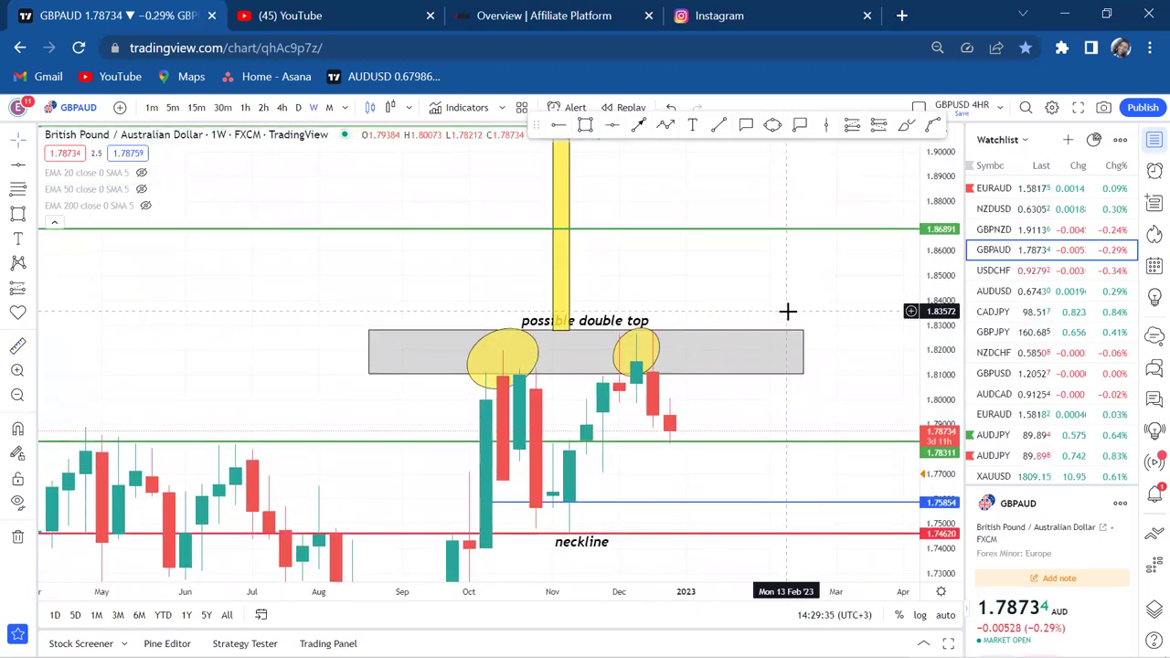
scroll(786, 311, "up", 1)
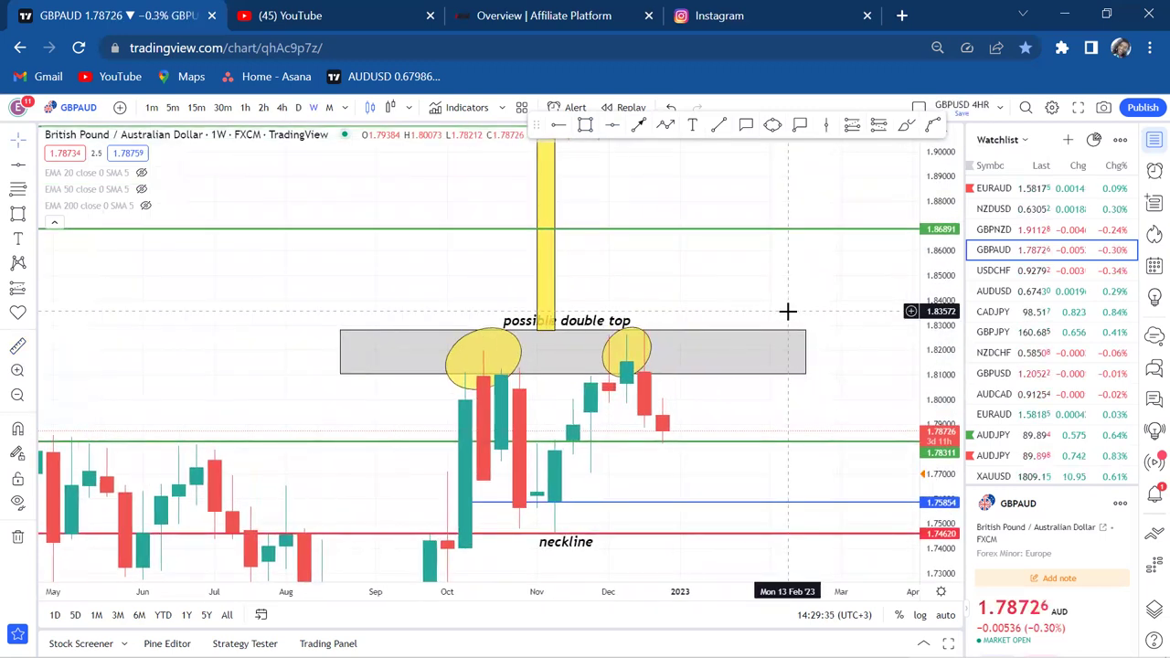
left_click(554, 234)
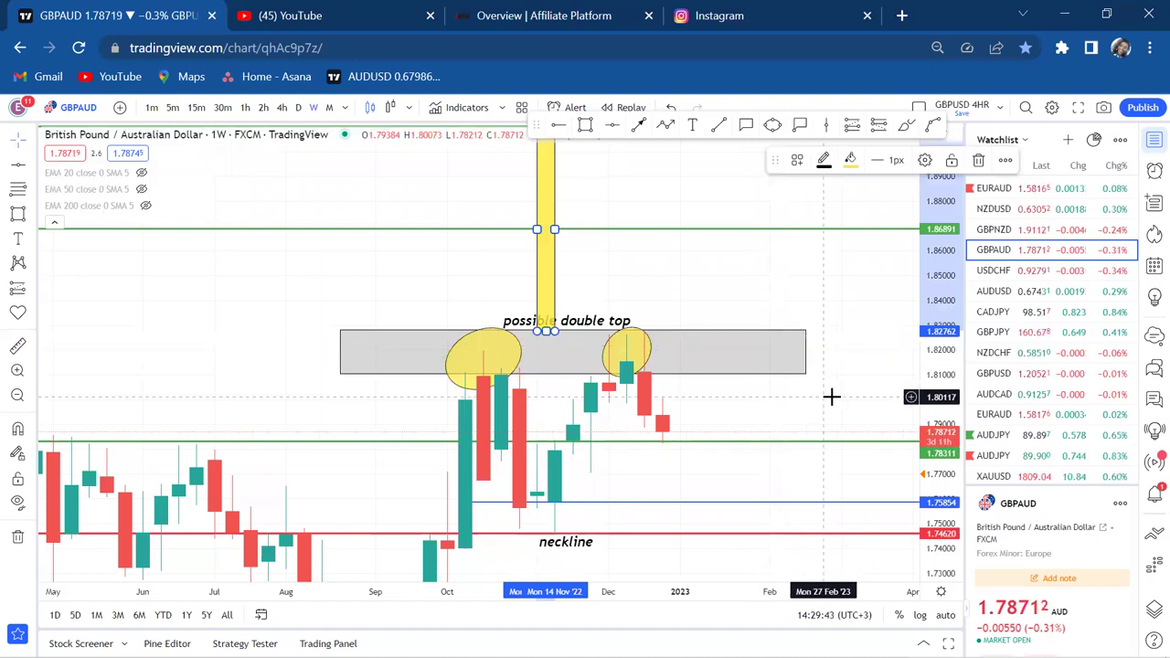
left_click_drag(831, 397, 795, 339)
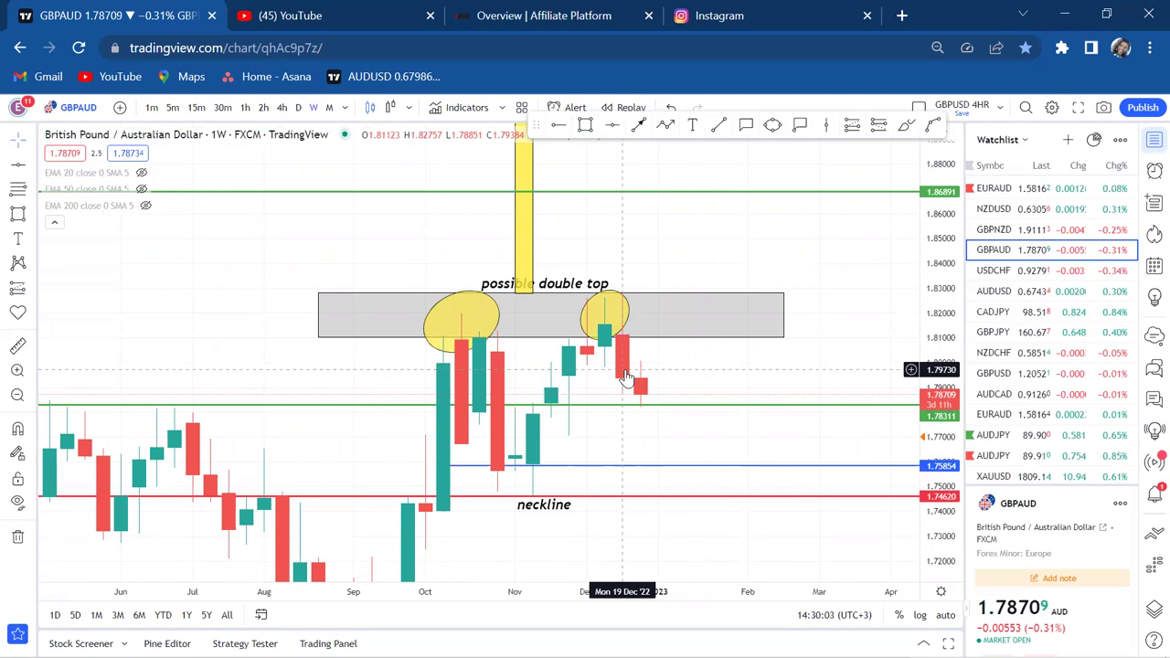
left_click_drag(734, 339, 704, 372)
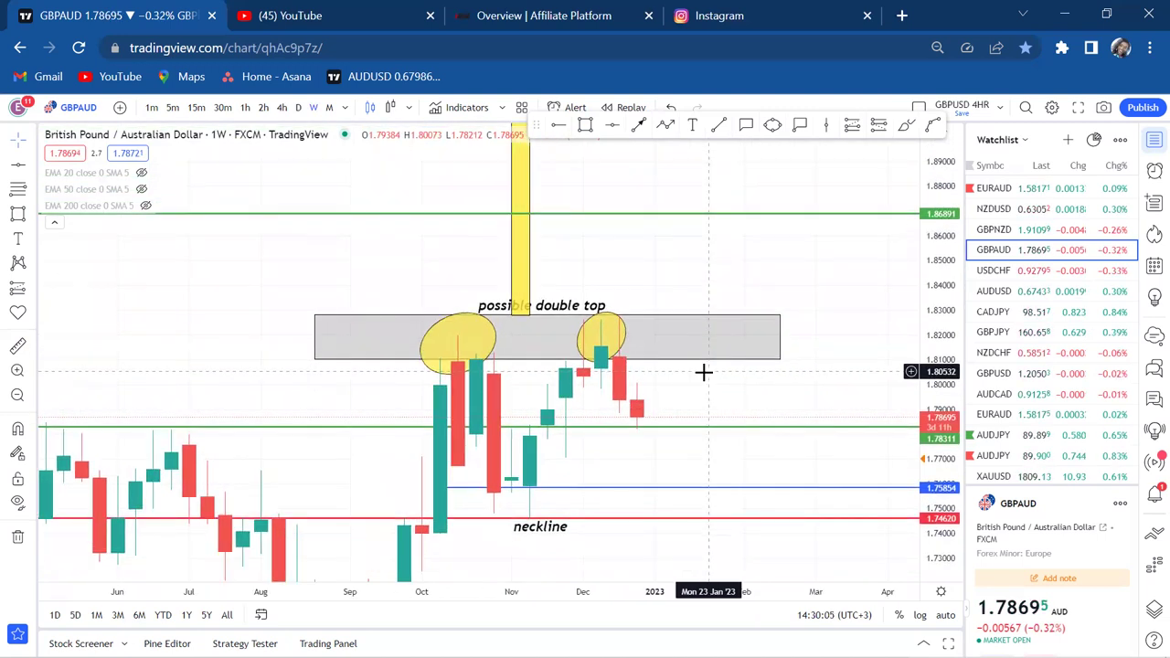
scroll(704, 372, "up", 1)
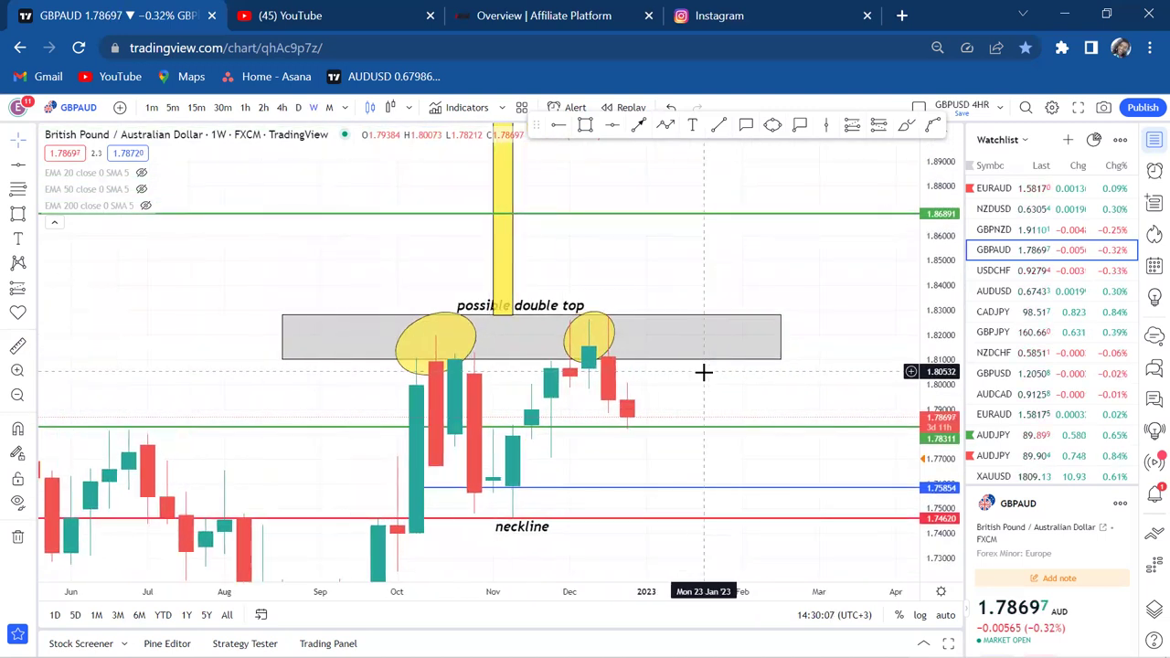